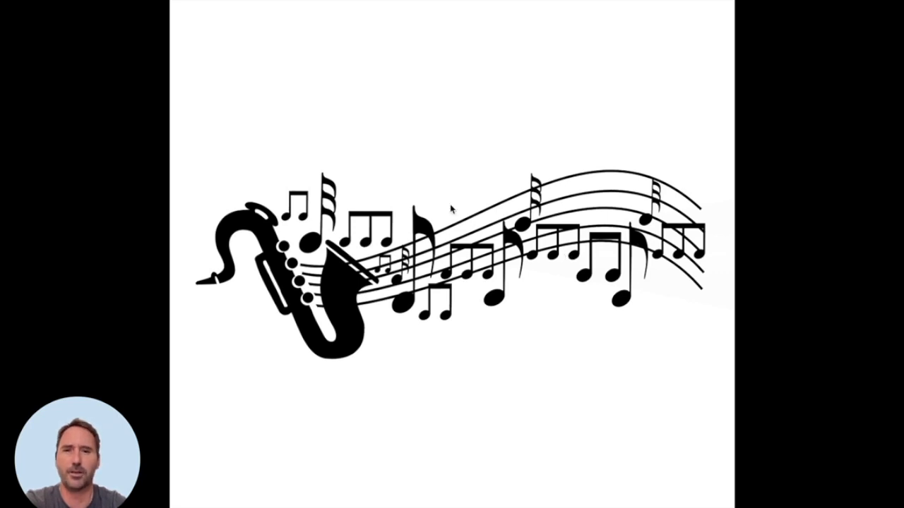
Step: Switch to the browser window with the MuseScore website and show the site's full address
key("ctrl+Up")
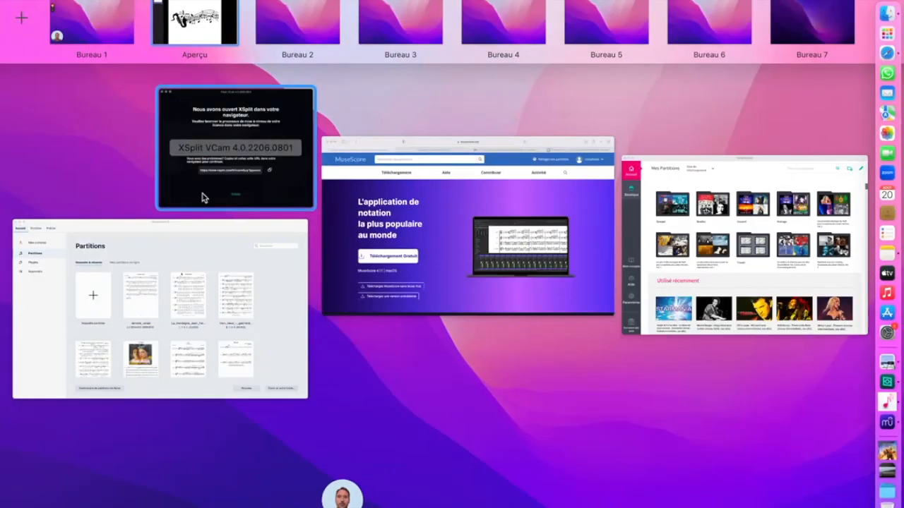
left_click(387, 231)
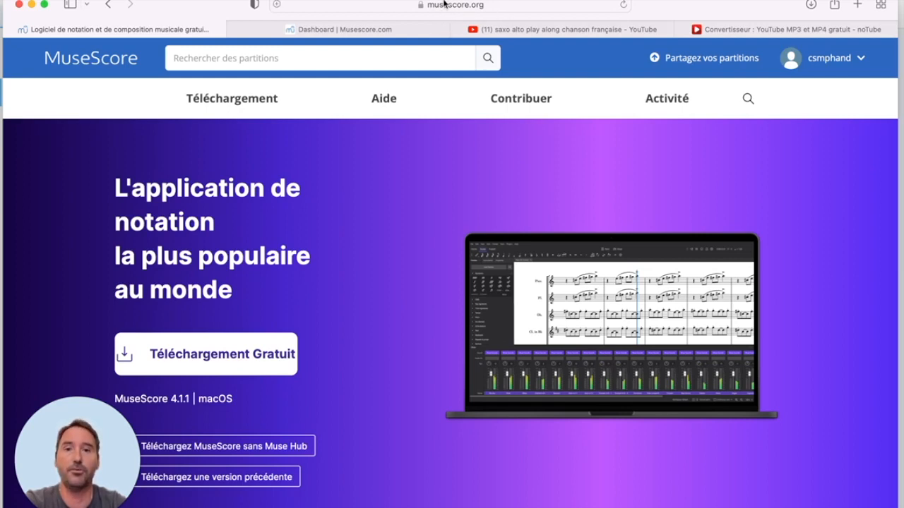
left_click(497, 5)
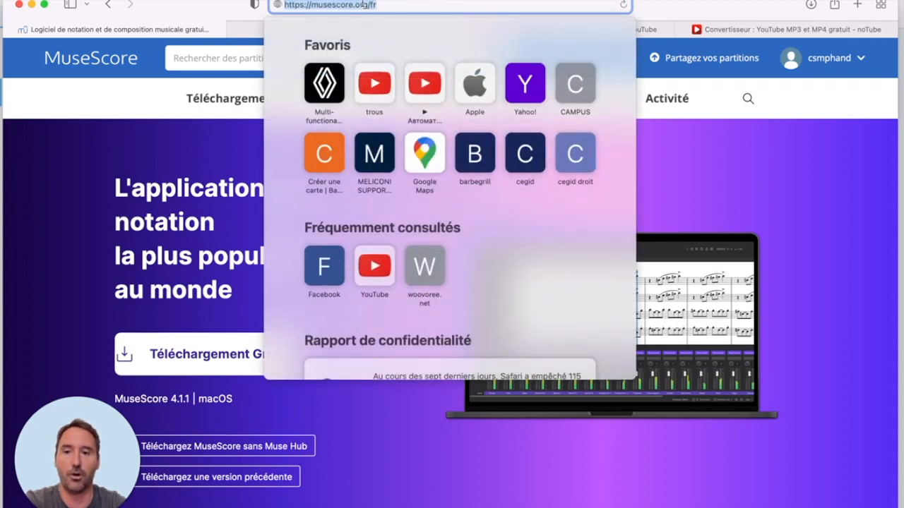
left_click(74, 279)
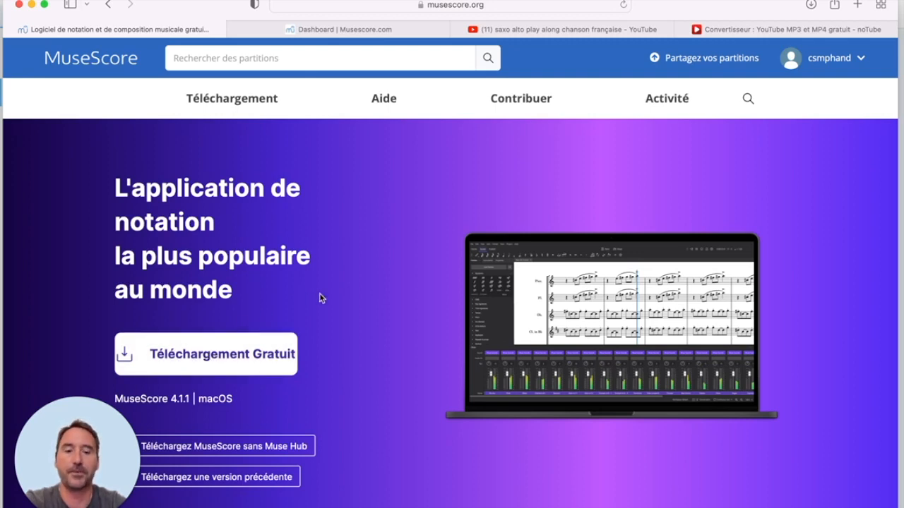
Step: Switch to MuseScore 4 to view its scores page, and return to the MuseScore website in the browser
mouse_move(886, 275)
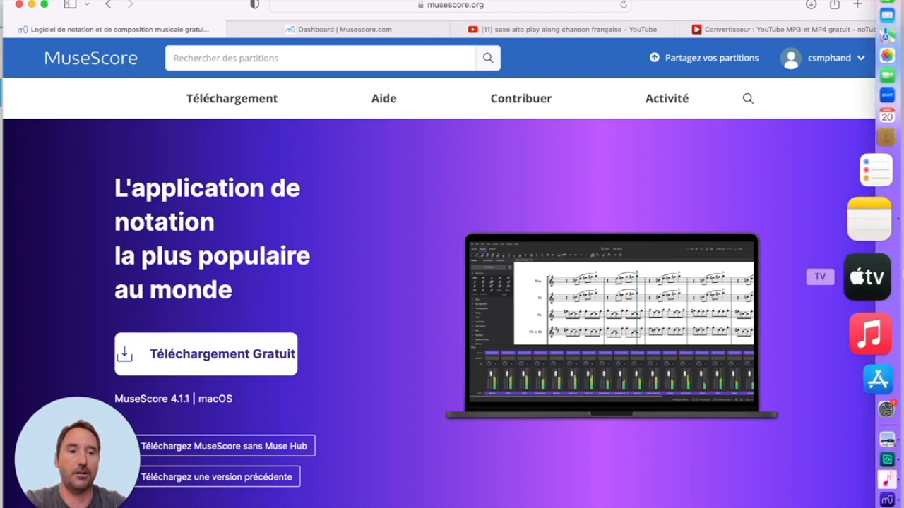
left_click(867, 422)
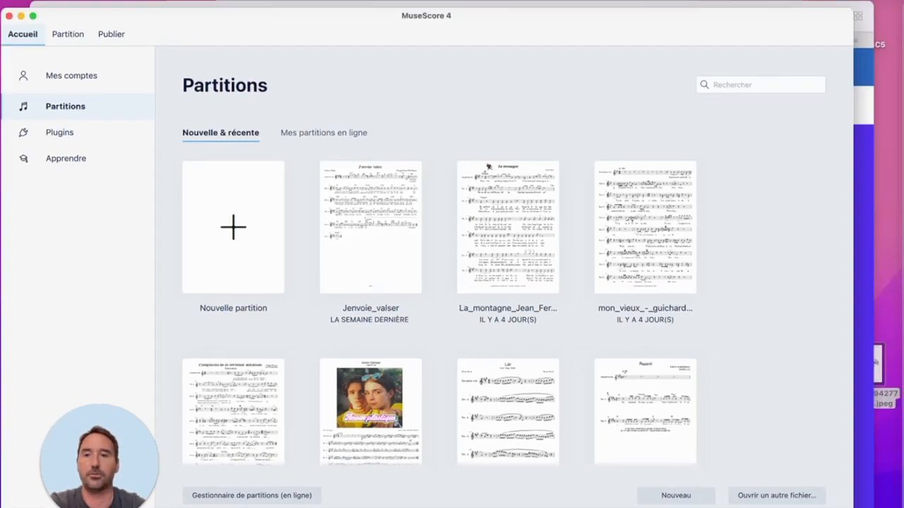
key("ctrl+Up")
left_click(437, 251)
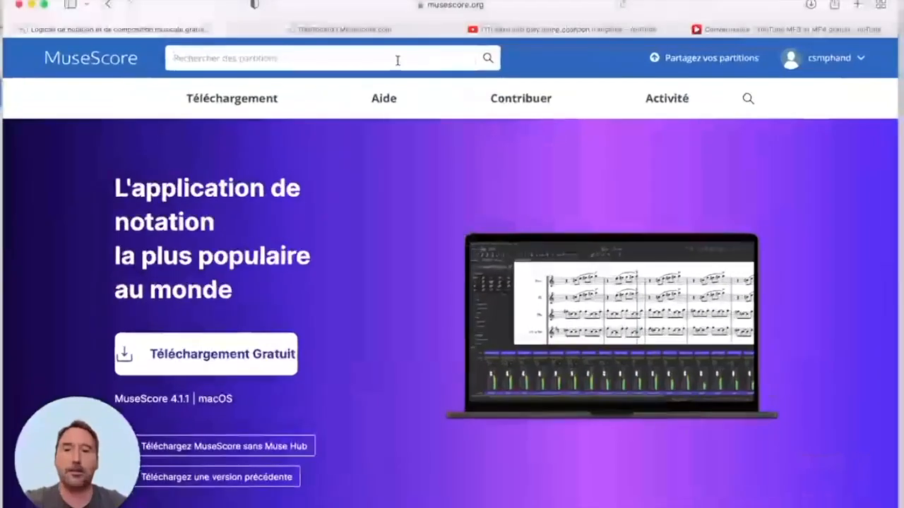
Step: Search the sheet music on musescore.com for "prendre un enfant par la main"
left_click(400, 29)
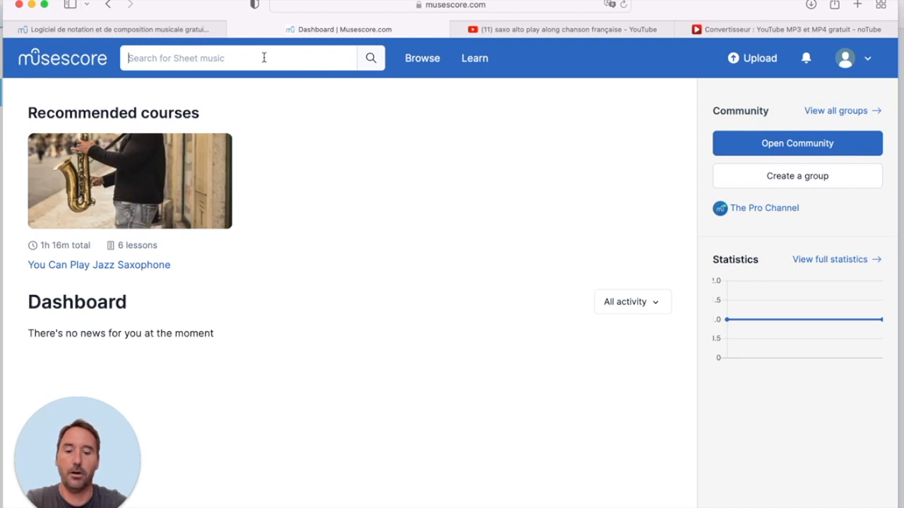
type("prendre un")
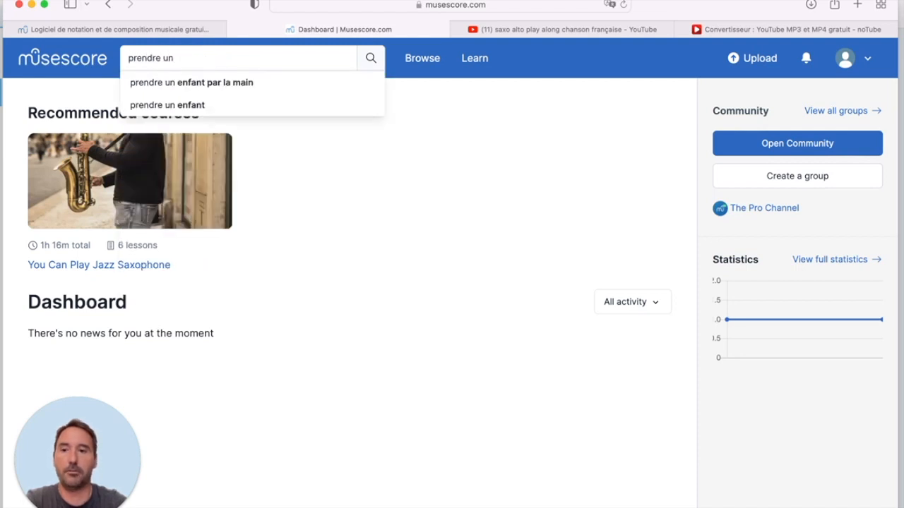
left_click(242, 83)
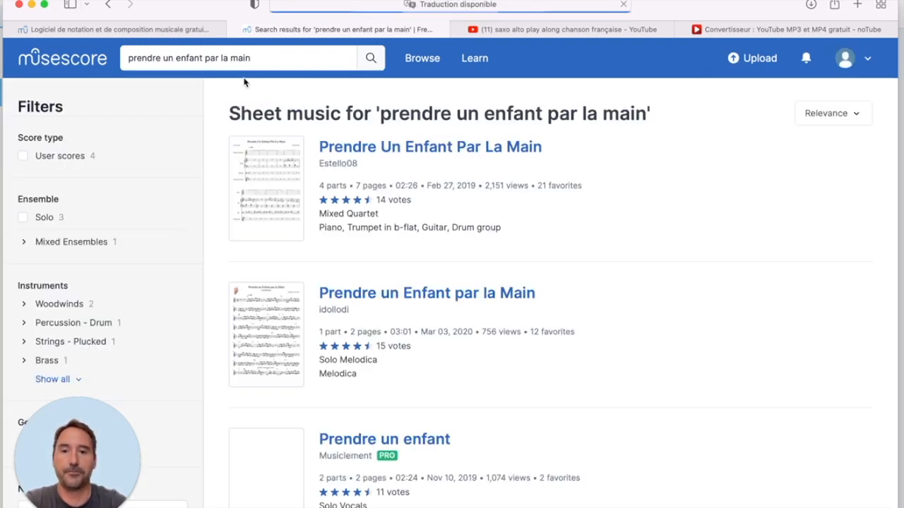
Step: Look through the search results and open the solo alto saxophone version of Yves Duteil's "Prendre un enfant"
scroll(417, 279, "down", 3)
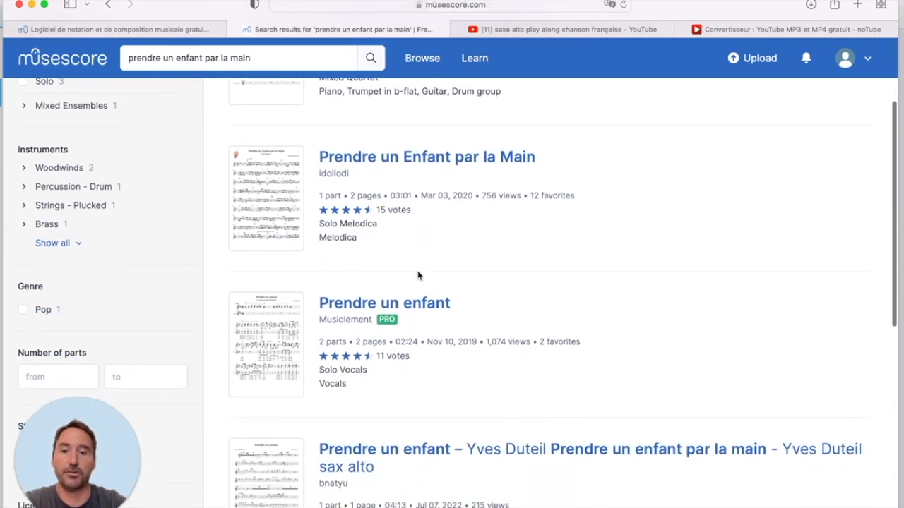
scroll(401, 340, "down", 5)
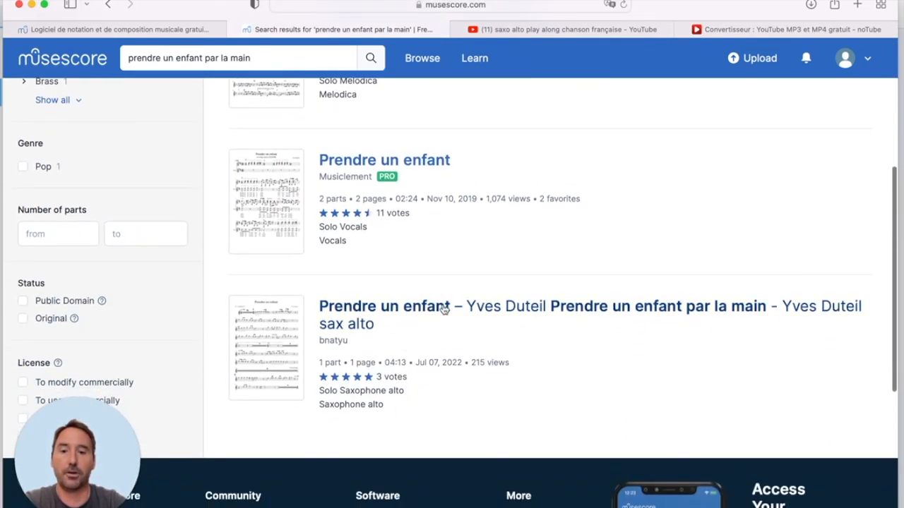
scroll(443, 309, "up", 2)
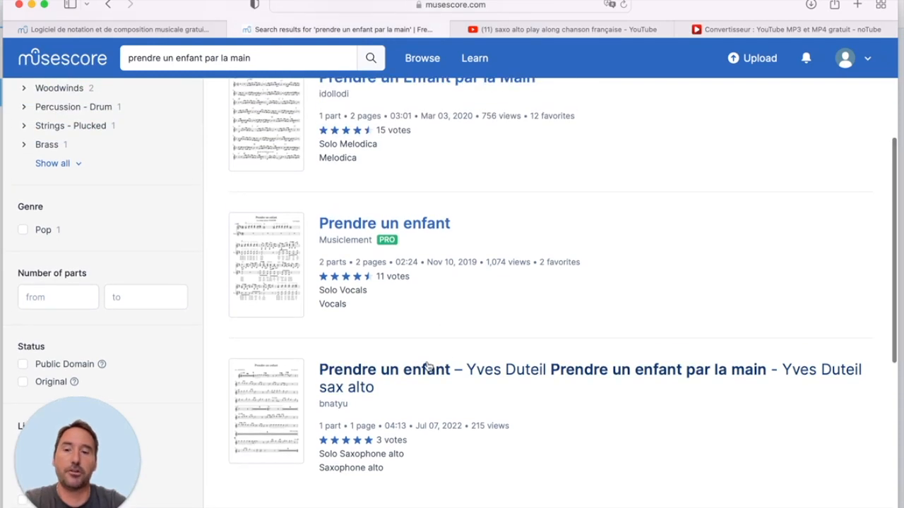
scroll(427, 365, "down", 2)
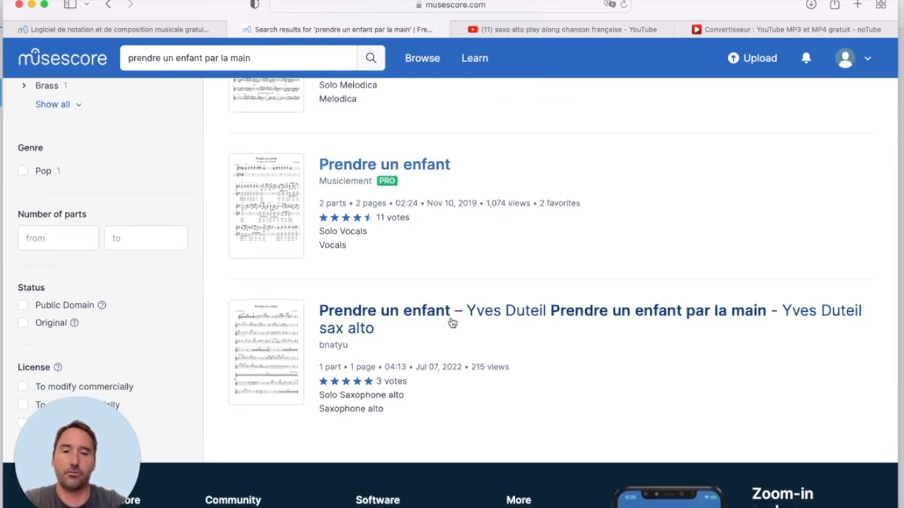
left_click(451, 324)
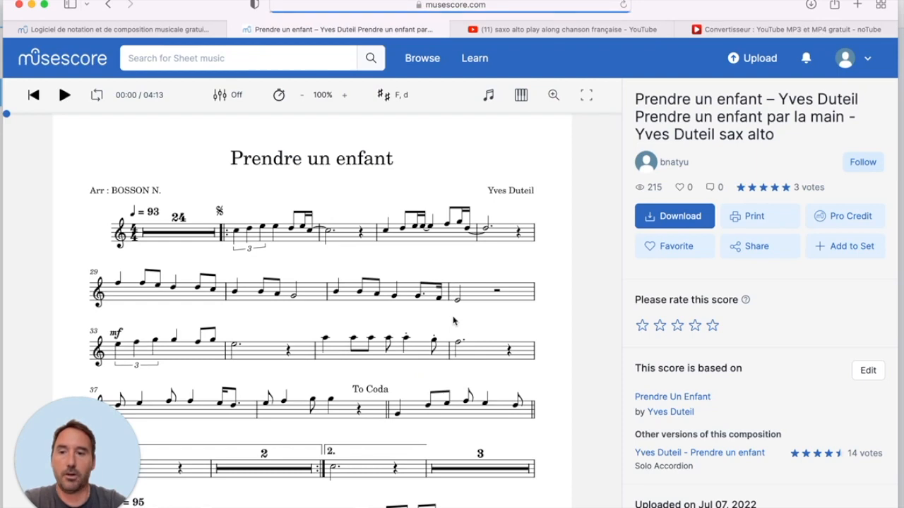
Step: Download the alto saxophone score in Musescore format and dismiss the rating request
left_click(654, 225)
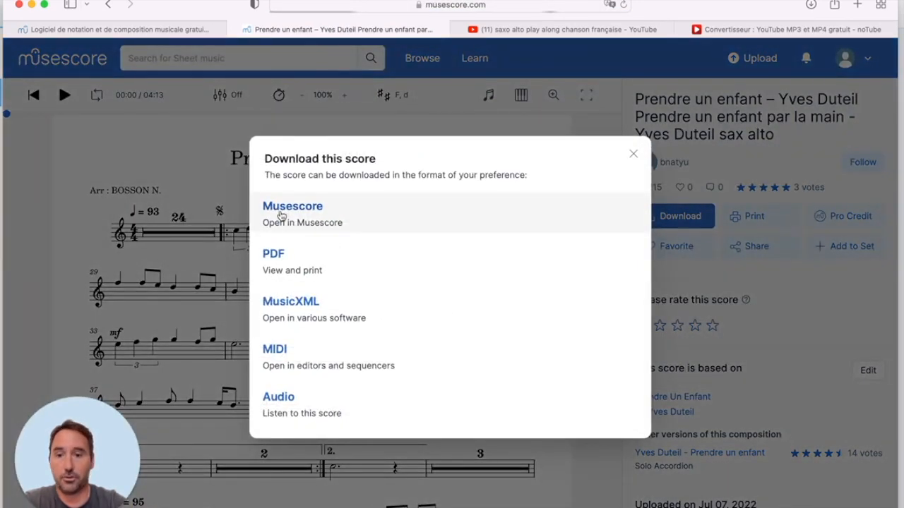
left_click(304, 210)
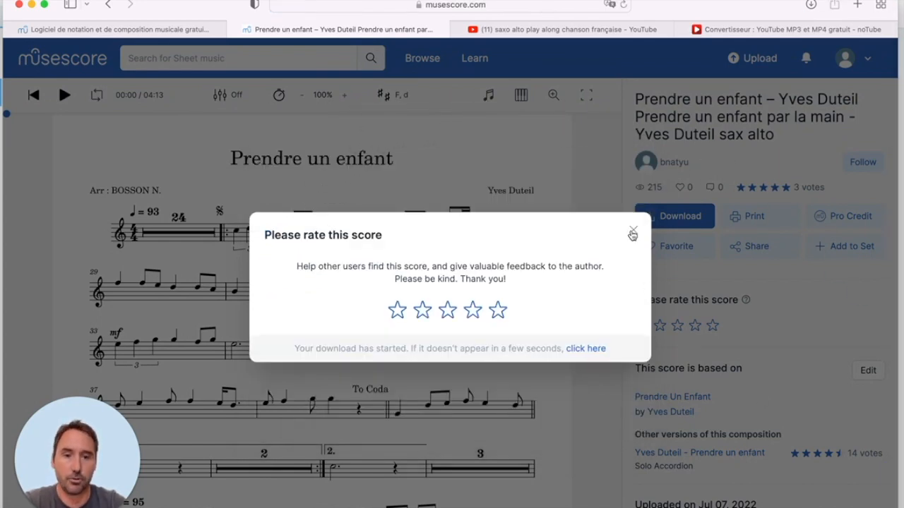
left_click(633, 234)
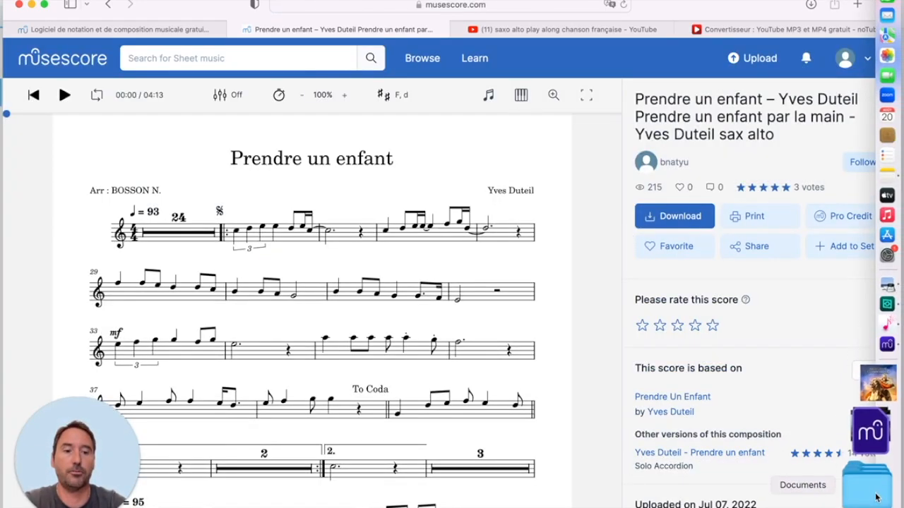
Step: Open the downloaded "Prendre un enfant" score in MuseScore 4 and display its list of instruments
left_click(870, 456)
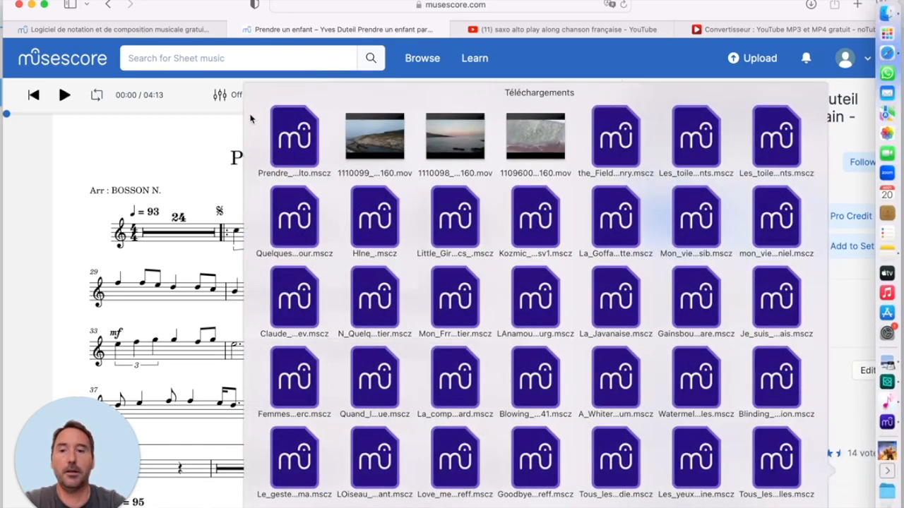
left_click(287, 138)
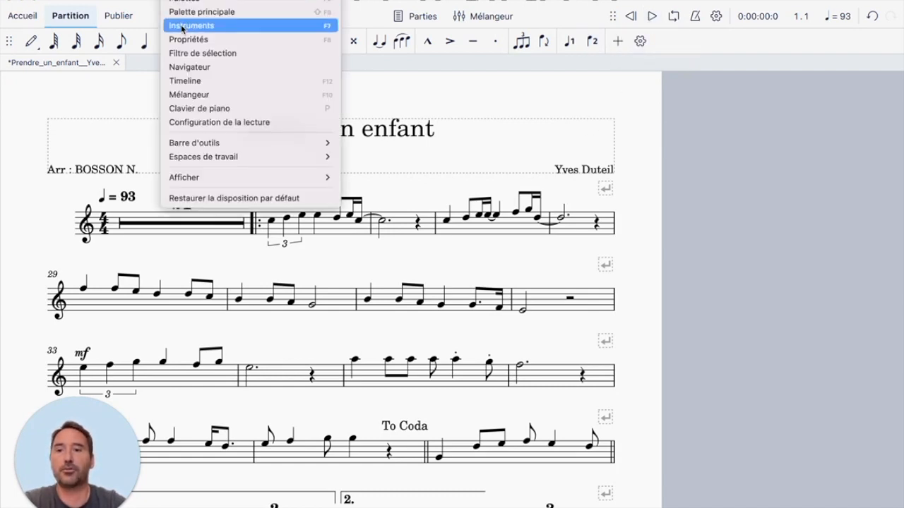
left_click(182, 27)
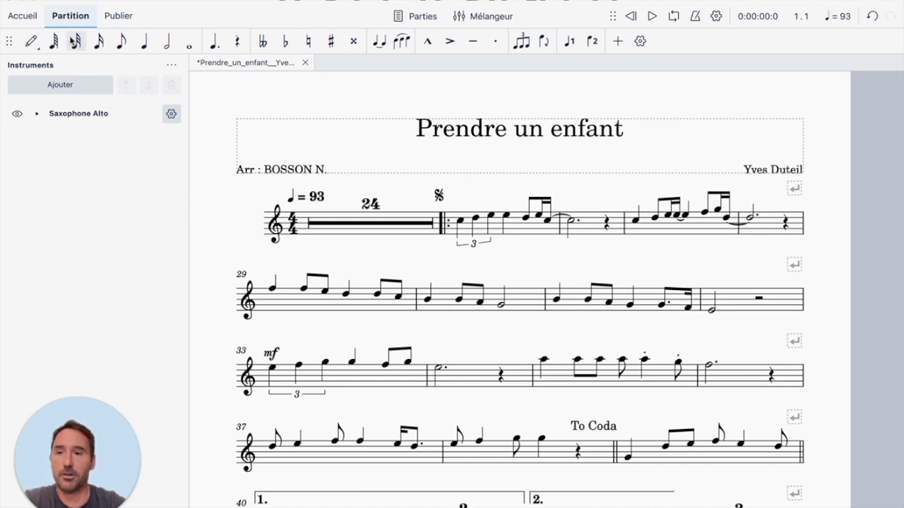
Step: Switch to the YouTube results in the browser and highlight the query "saxo alto play along chanson française"
left_click(9, 2)
left_click(390, 363)
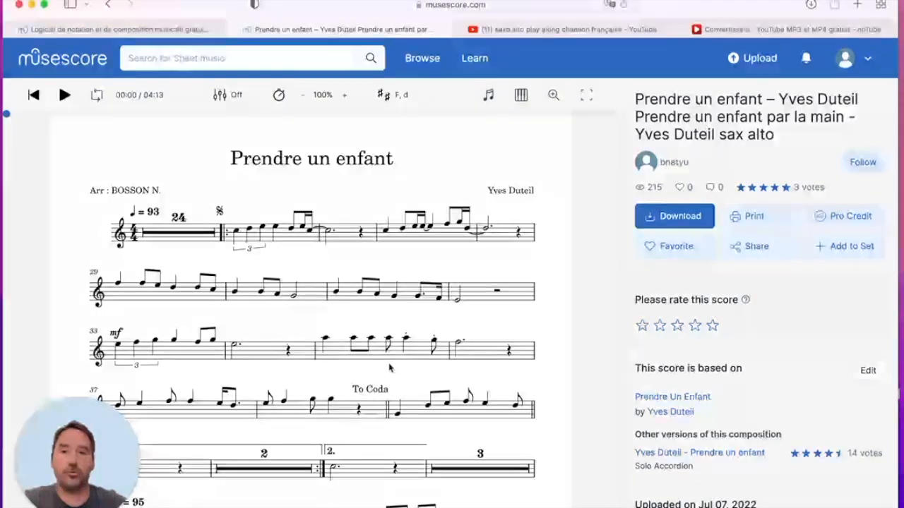
left_click(528, 32)
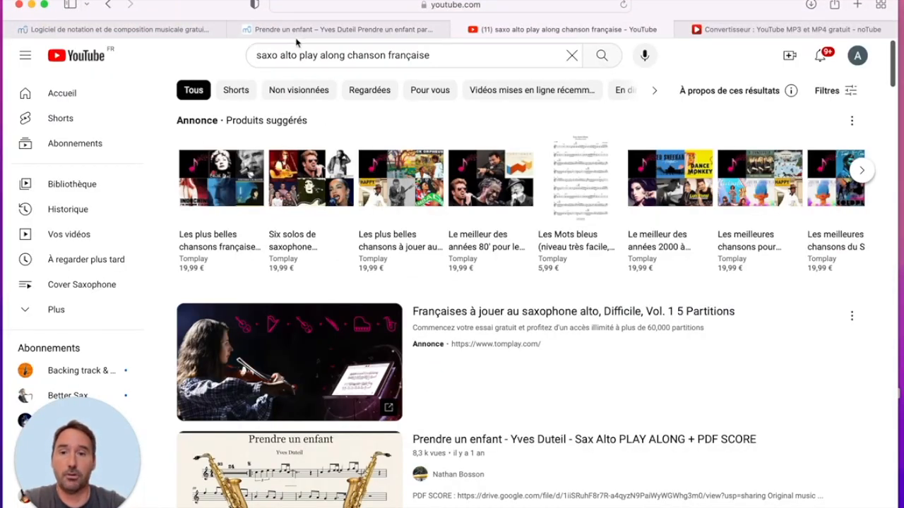
left_click(258, 55)
left_click_drag(258, 55, 437, 55)
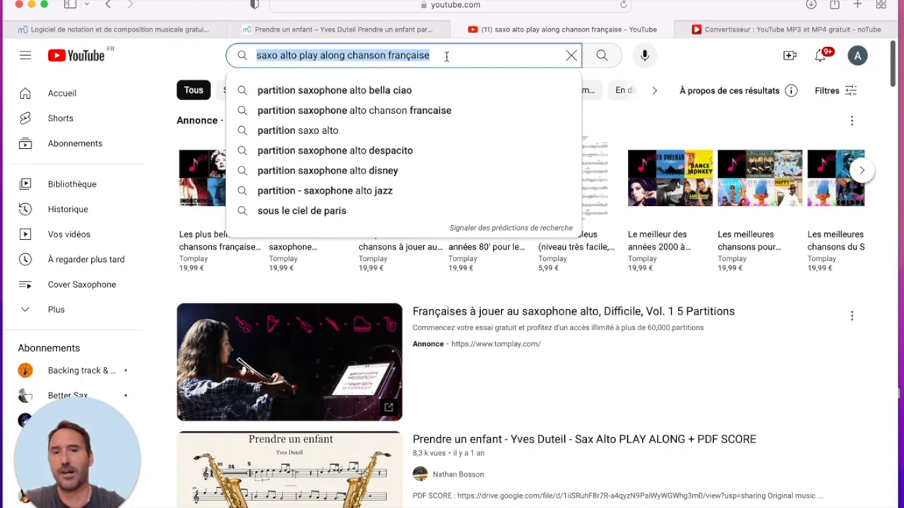
left_click(446, 57)
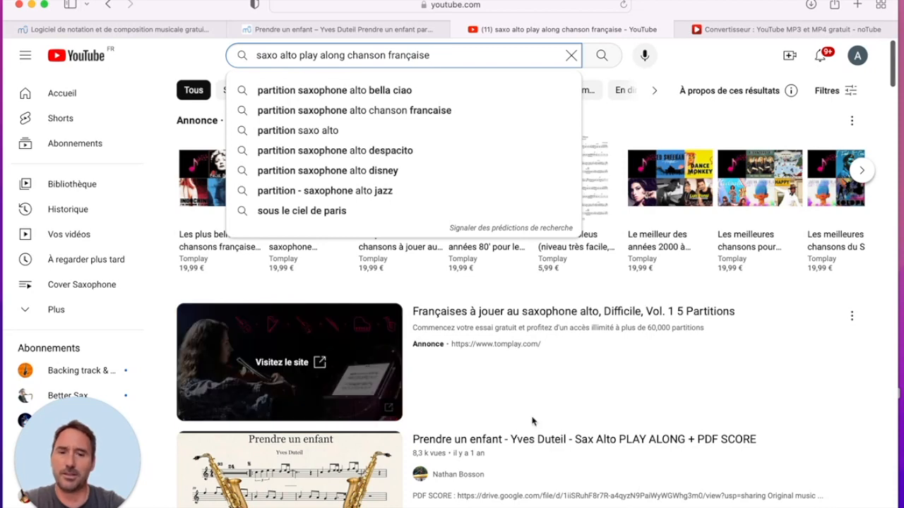
Step: Open the video "Prendre un enfant - Yves Duteil - Sax Alto PLAY ALONG + PDF SCORE" and mute its sound
scroll(414, 451, "down", 2)
scroll(413, 451, "down", 2)
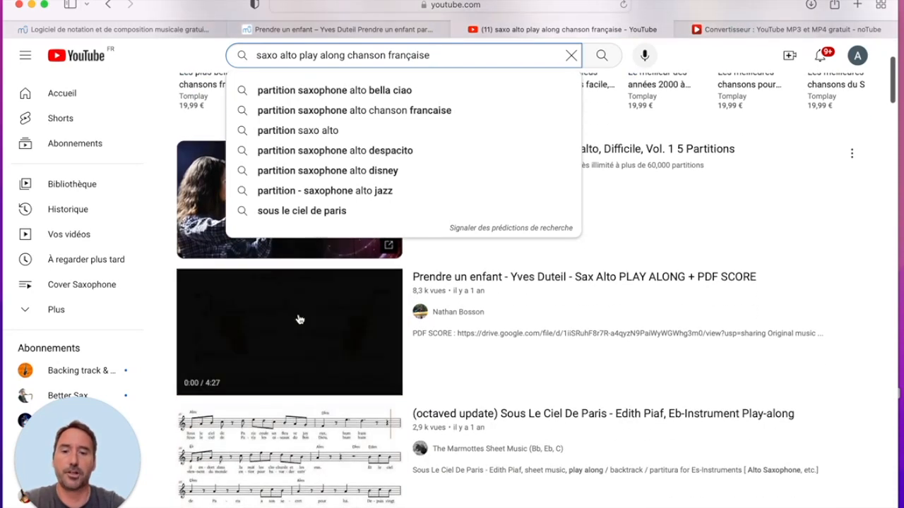
left_click(491, 278)
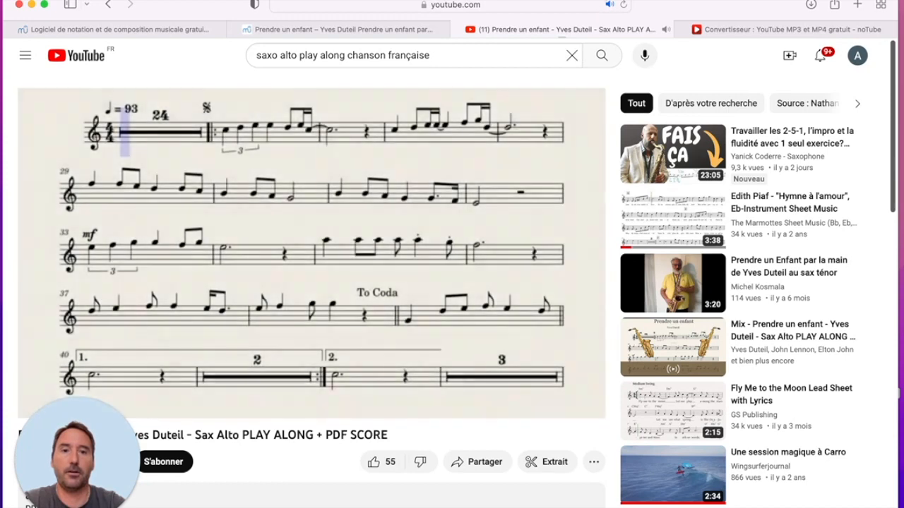
left_click(608, 4)
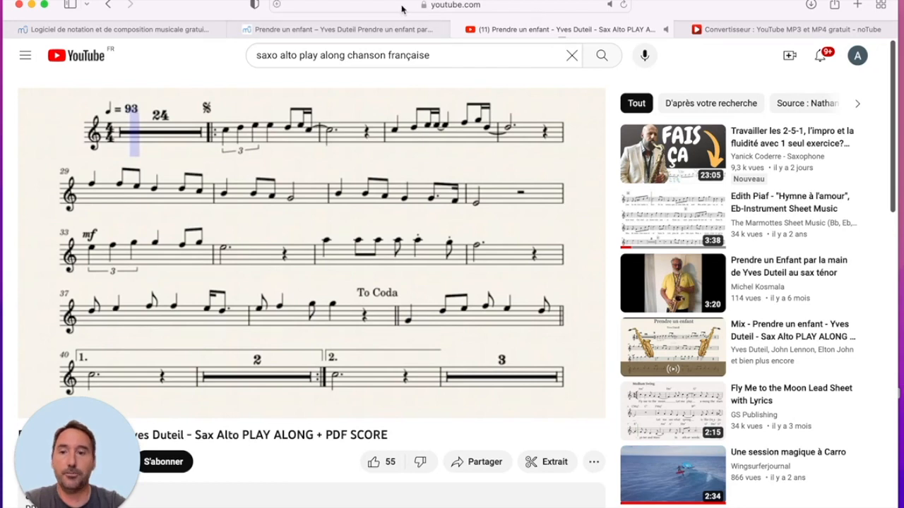
Step: Copy the play-along video's web address and paste it into the noTube converter
left_click(402, 6)
key("super+c")
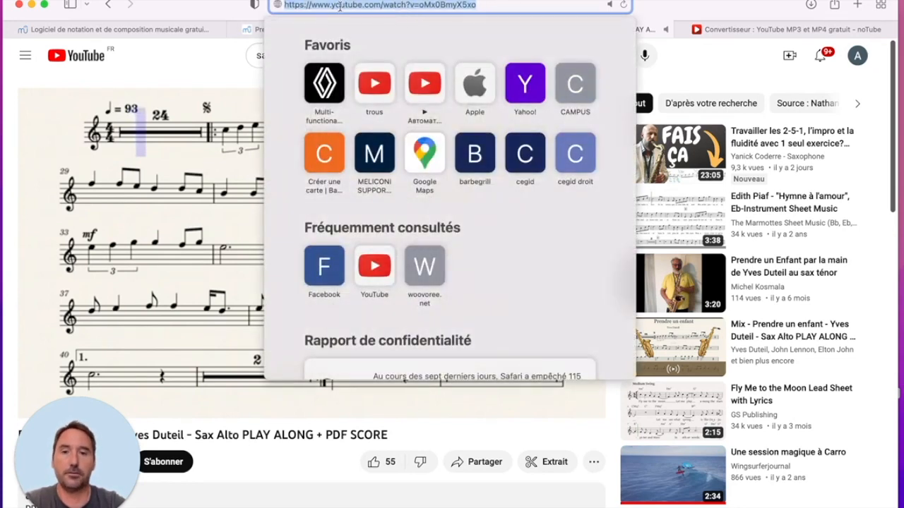
key("Escape")
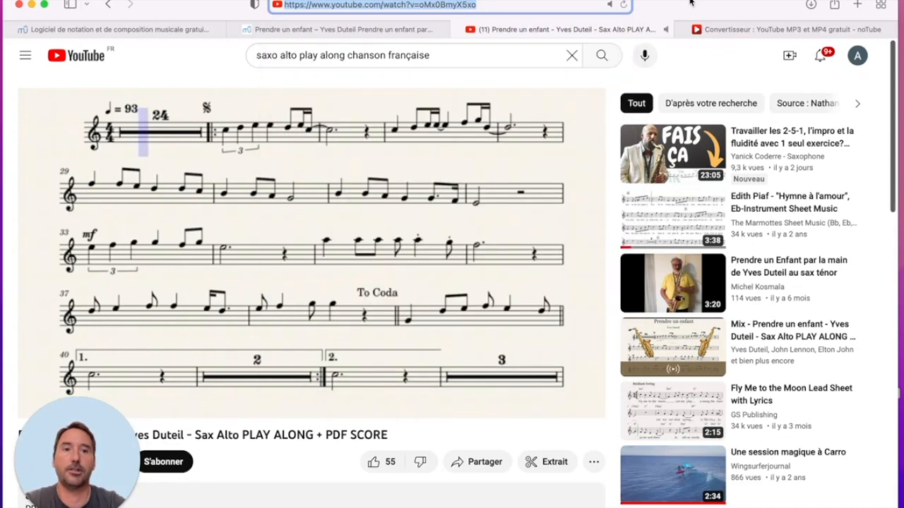
left_click(737, 30)
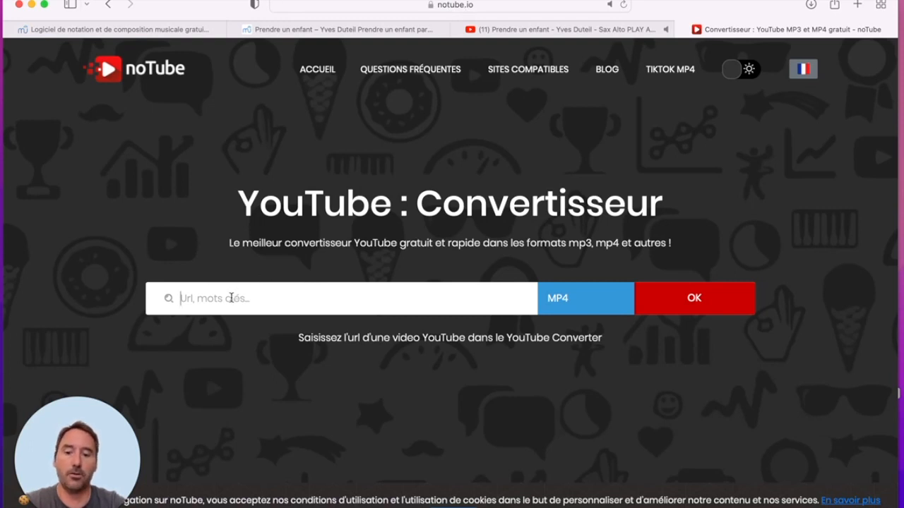
key("super+v")
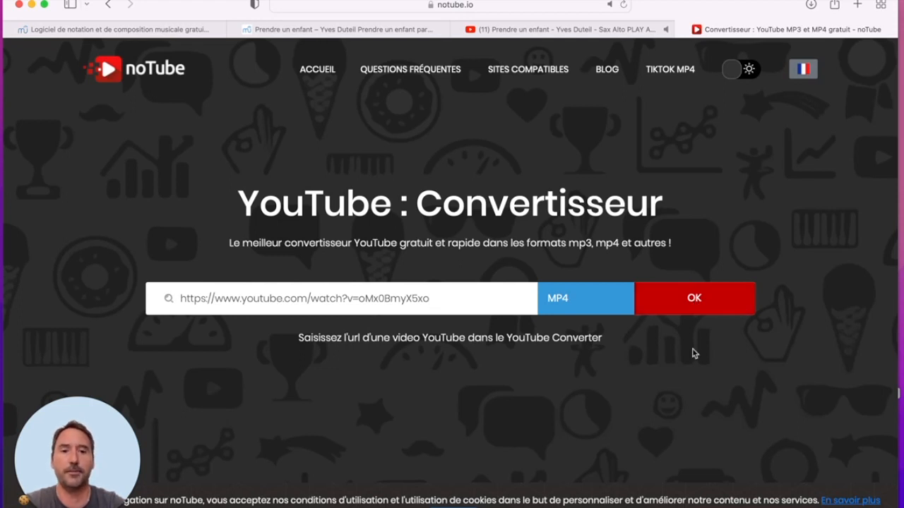
Step: Convert the play-along video to MP4 with noTube and download the converted file
left_click(699, 304)
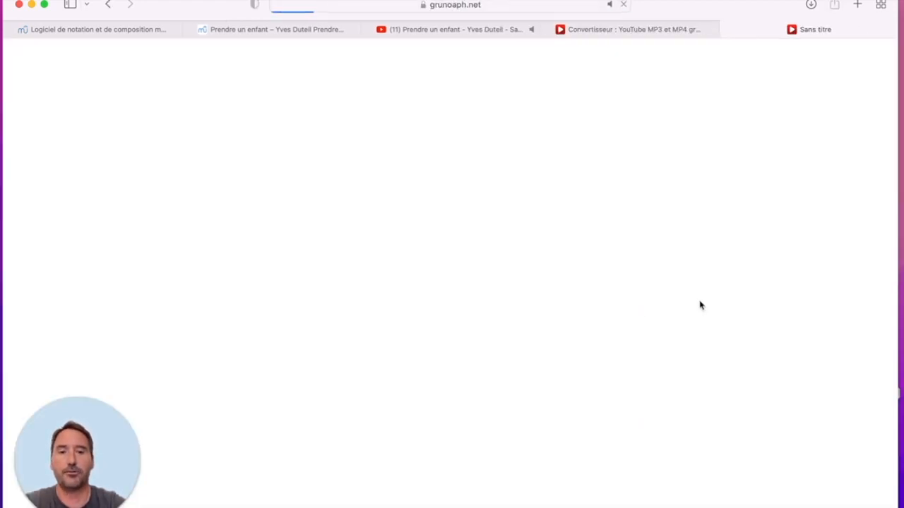
left_click(726, 31)
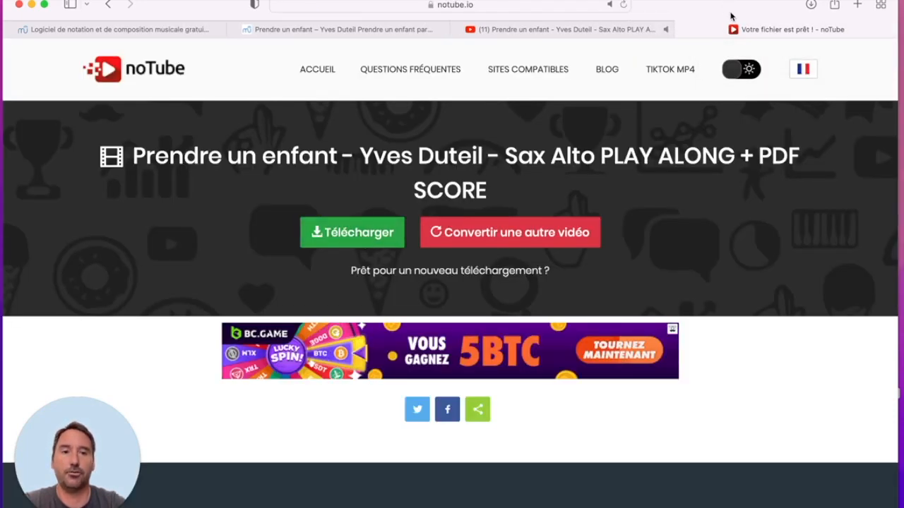
left_click(348, 233)
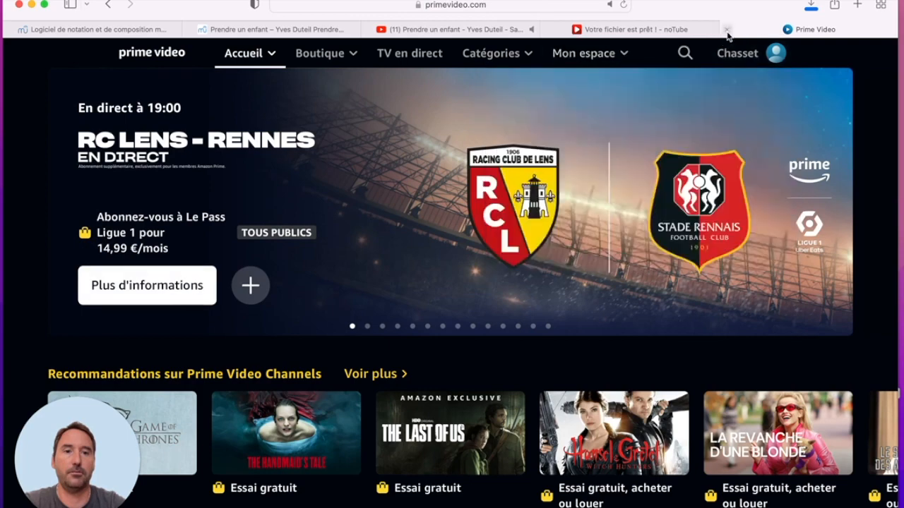
Step: Close the Prime Video pop-up tab and open the downloaded play-along MP4 from the downloads list
left_click(727, 31)
left_click(810, 7)
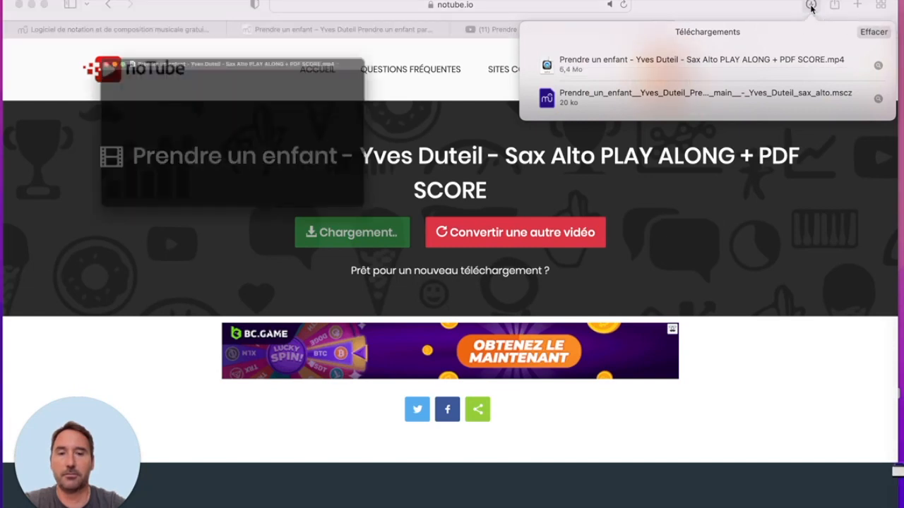
left_click_drag(210, 29, 302, 80)
Step: Preview the downloaded play-along video from about 00:19, pause it, and close the player and the downloads list
left_click(319, 235)
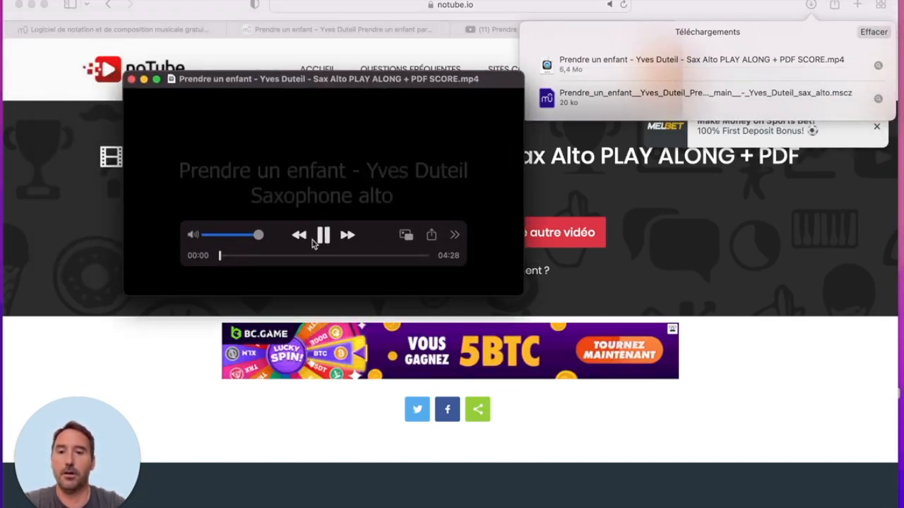
left_click(234, 256)
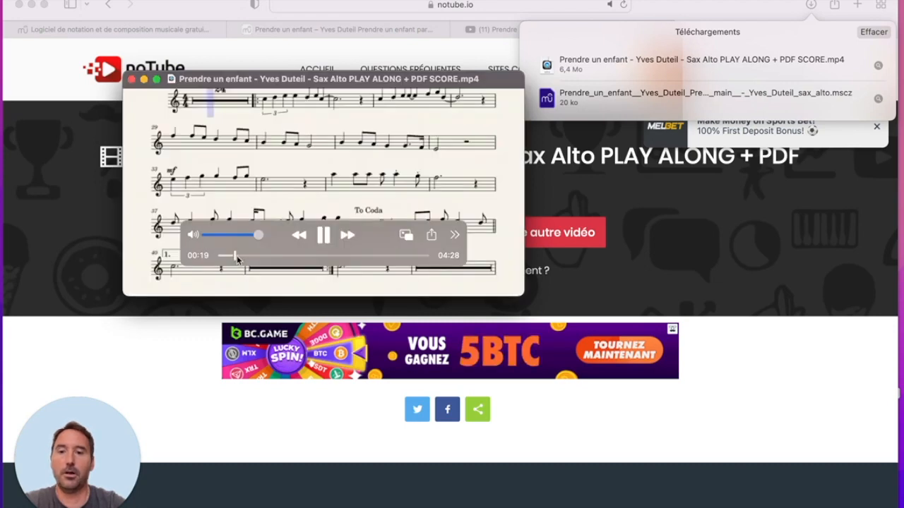
left_click(324, 236)
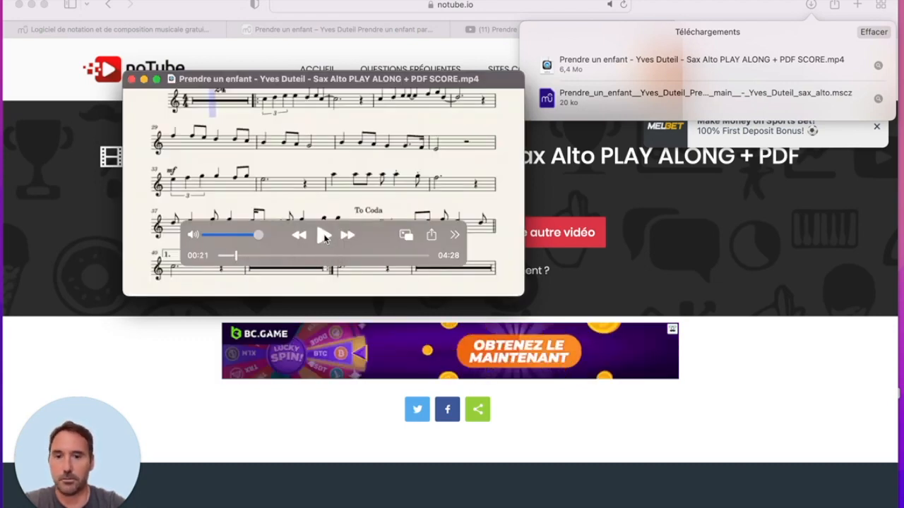
left_click(131, 81)
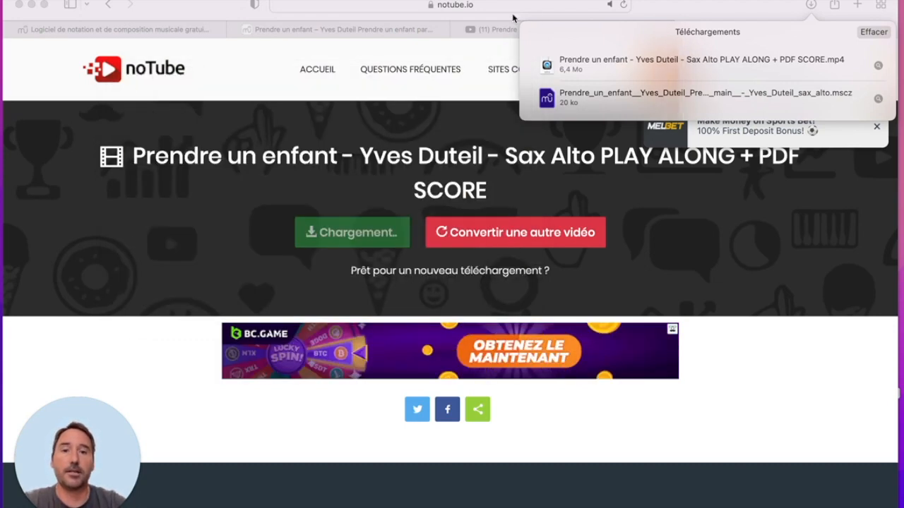
left_click(812, 6)
Step: Switch to TomplayMac, open the Concert folder and look through its alto saxophone titles
mouse_move(901, 152)
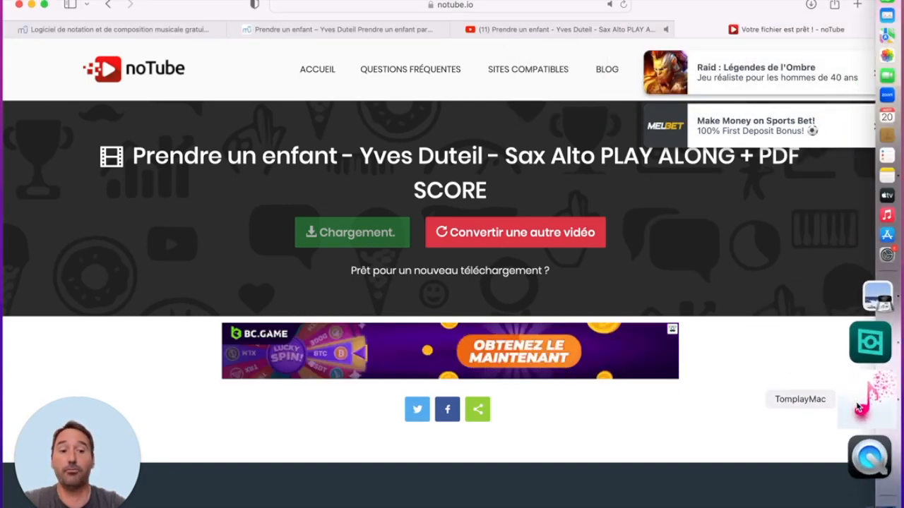
left_click(859, 407)
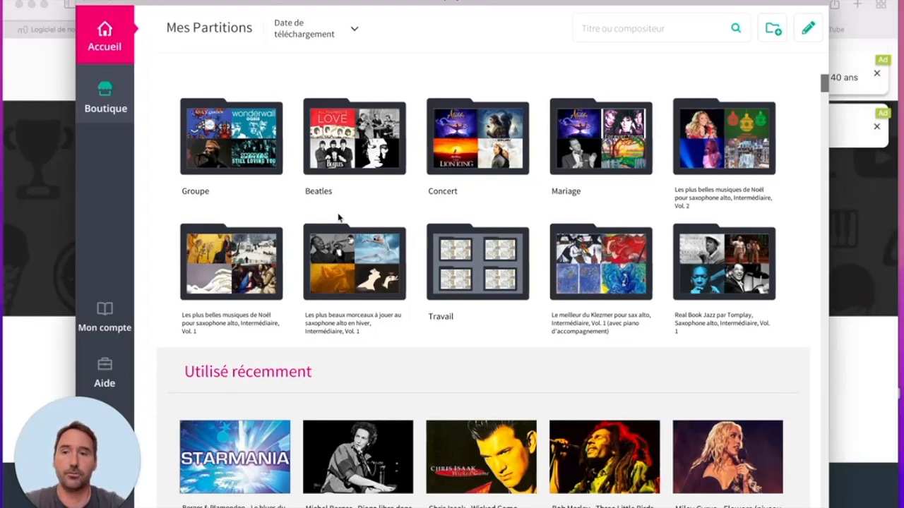
left_click_drag(363, 2, 348, 2)
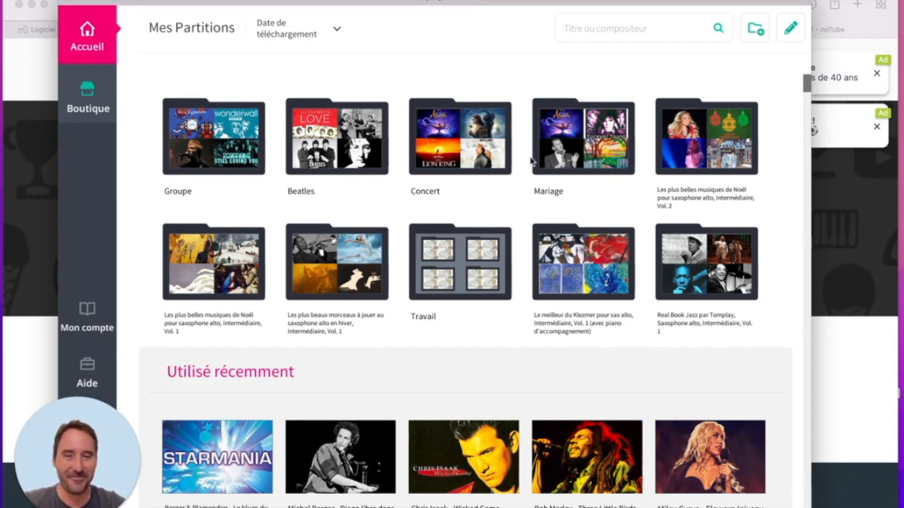
left_click(452, 152)
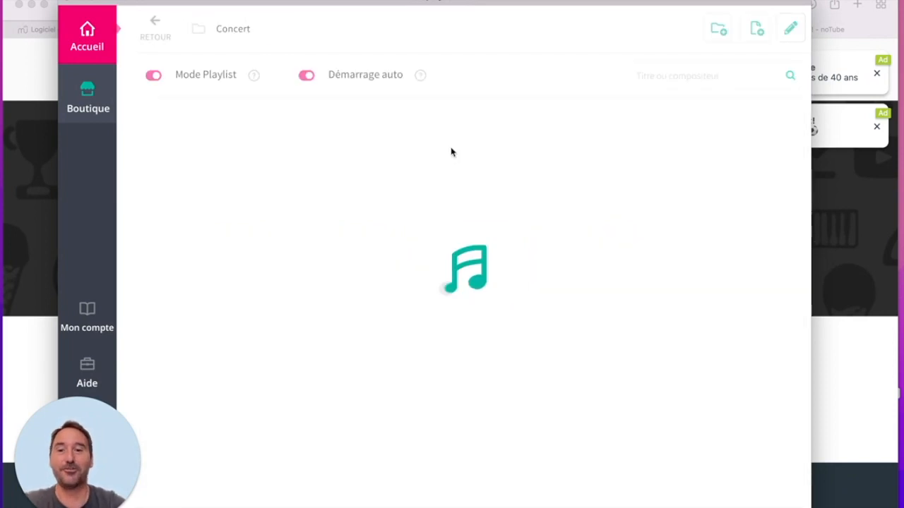
scroll(272, 295, "up", 2)
scroll(272, 296, "down", 6)
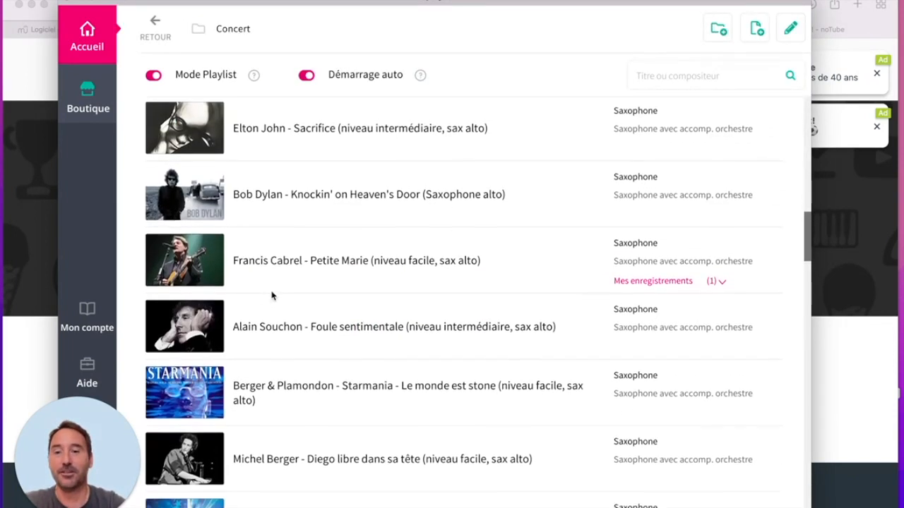
scroll(272, 296, "down", 1)
scroll(272, 296, "up", 2)
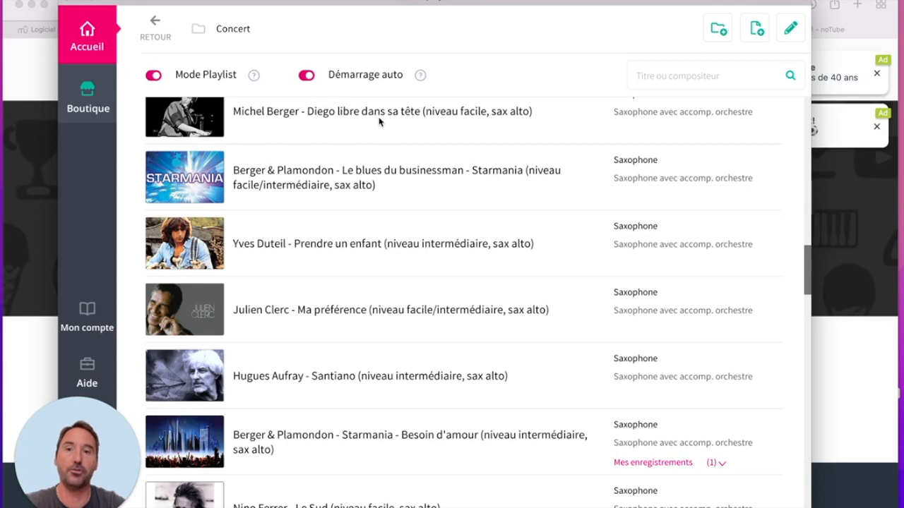
scroll(379, 121, "up", 5)
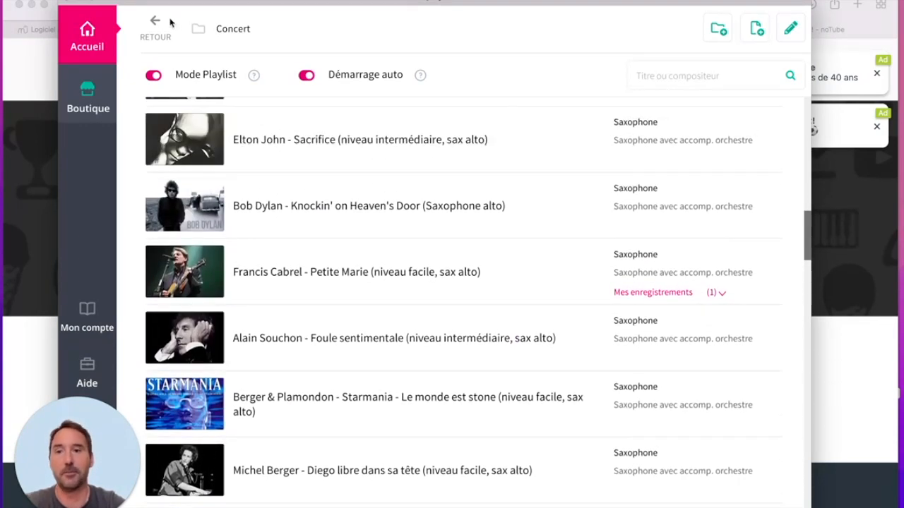
Step: Return to the score library and open Toto Cutugno's "L'Italiano" for alto sax in the Tomplay arrangement with notes
left_click(154, 27)
scroll(417, 296, "down", 3)
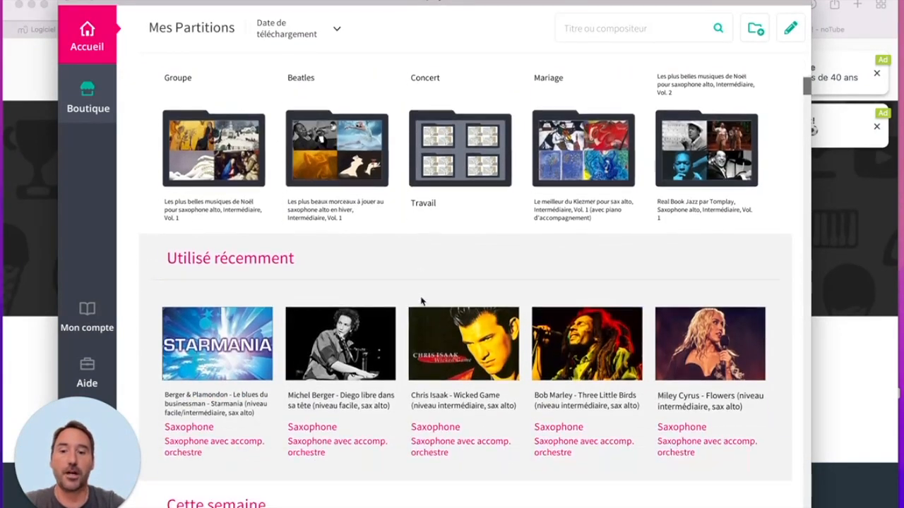
scroll(421, 302, "down", 7)
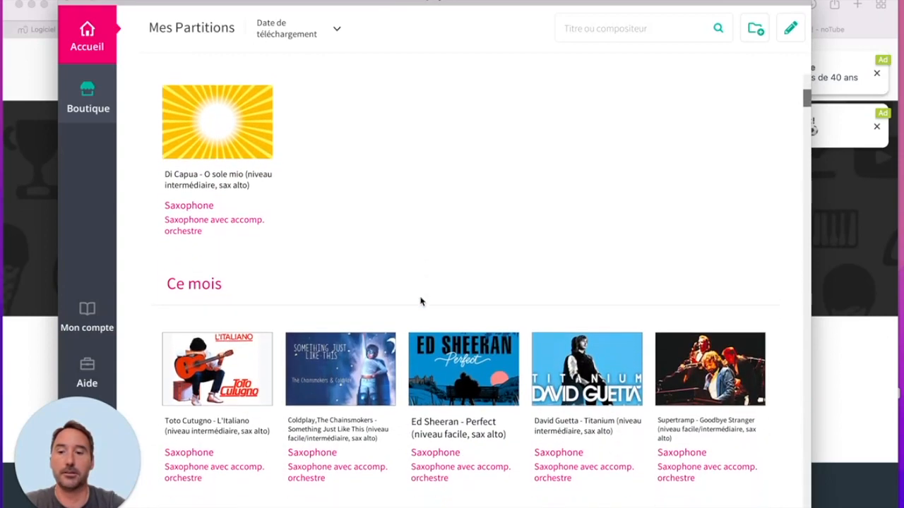
left_click(223, 371)
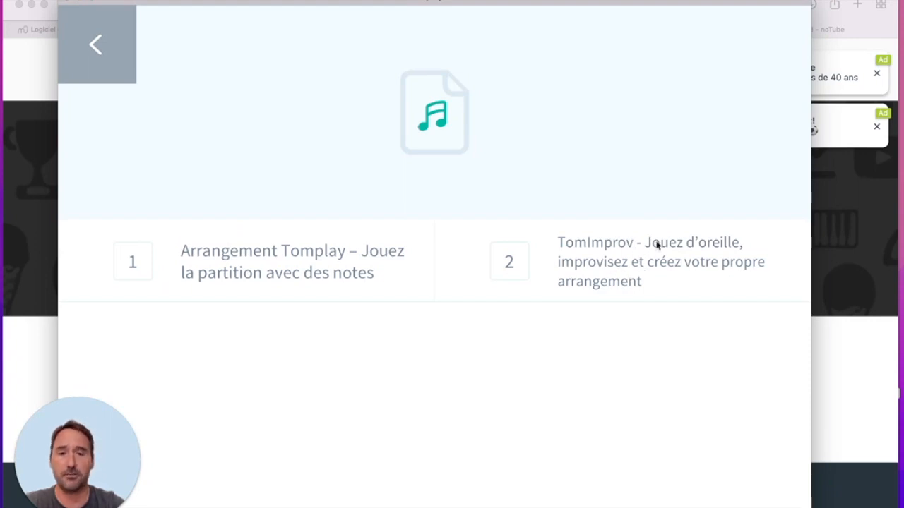
left_click(299, 265)
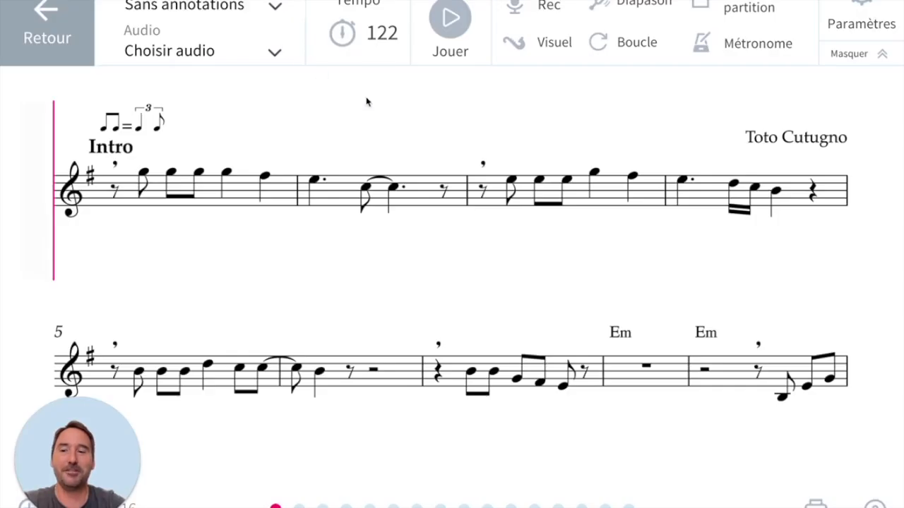
Step: Review the audio track volumes of "L'Italiano" and play the score
left_click(274, 55)
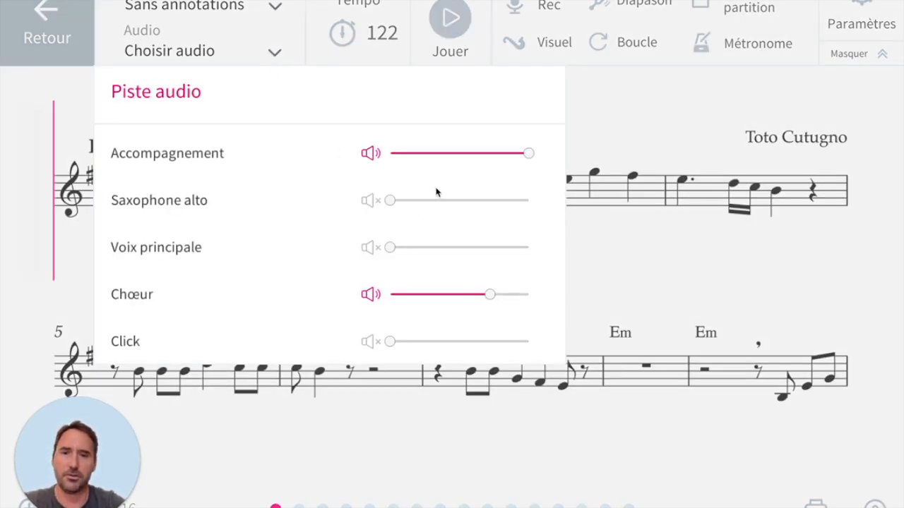
left_click(276, 57)
left_click(450, 23)
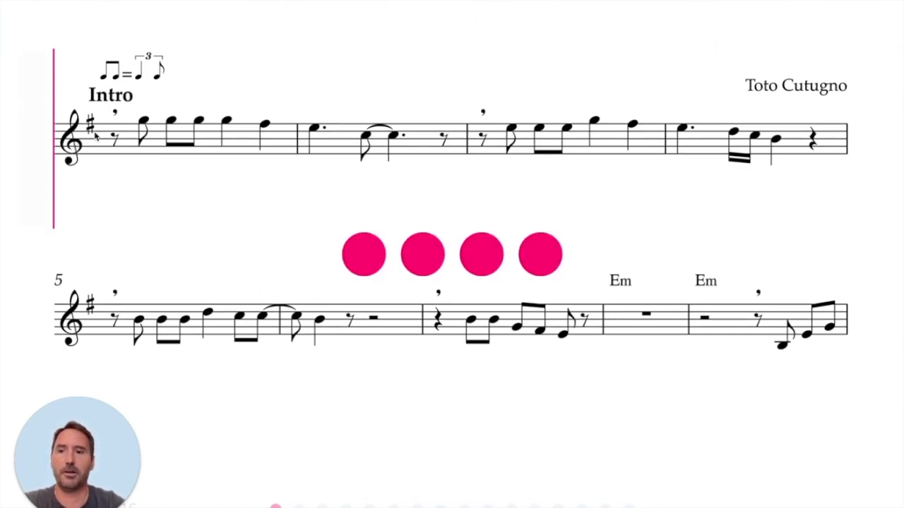
left_click(351, 82)
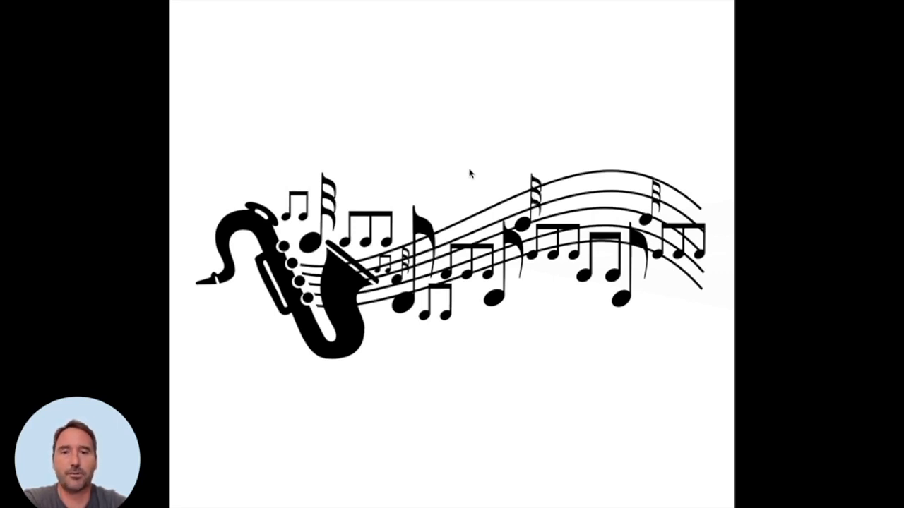
Step: Switch to the browser window with the OBS Studio website and highlight its address, obsproject.com
key("ctrl+Up")
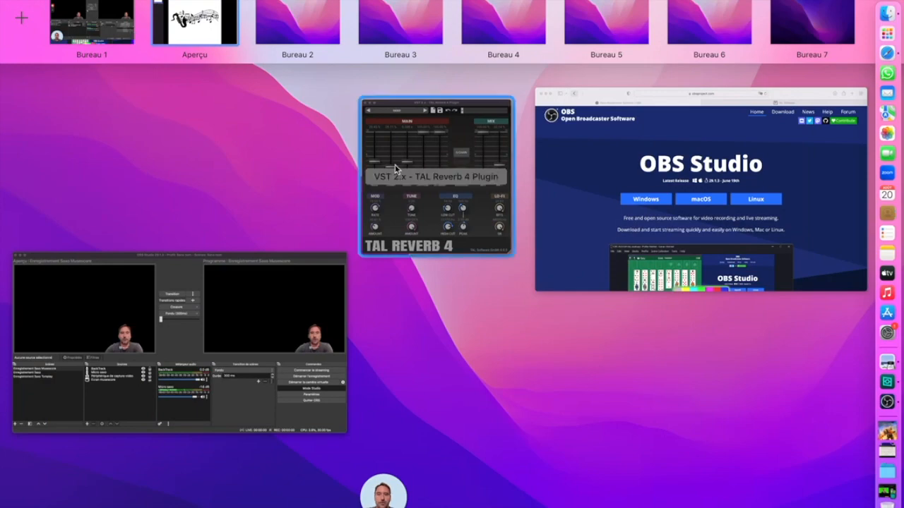
left_click(561, 195)
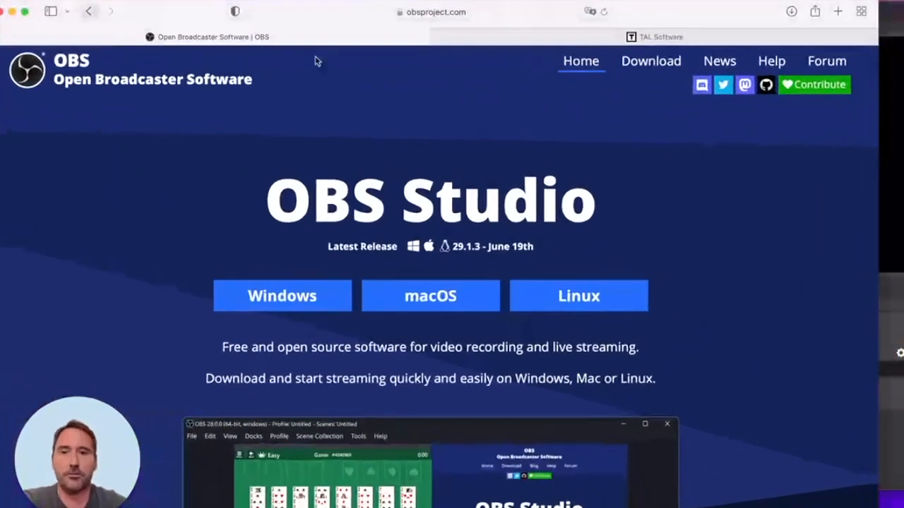
left_click(480, 9)
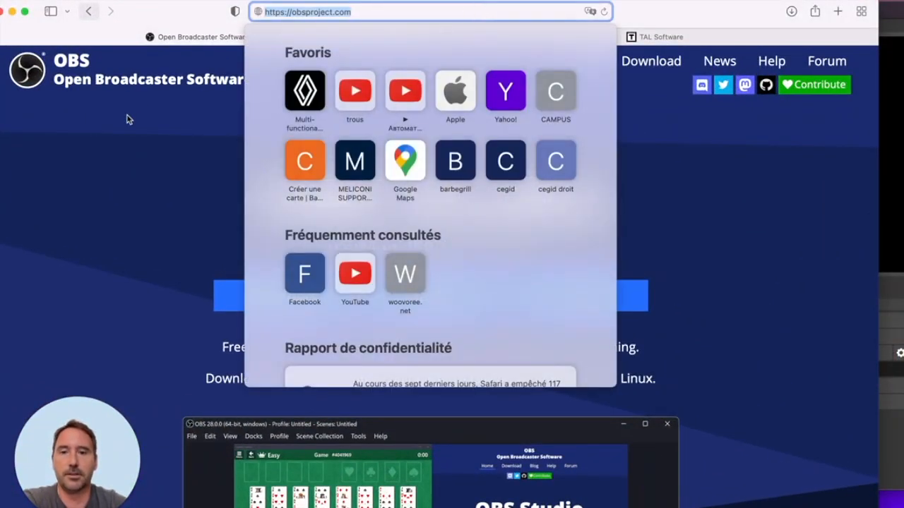
left_click(119, 168)
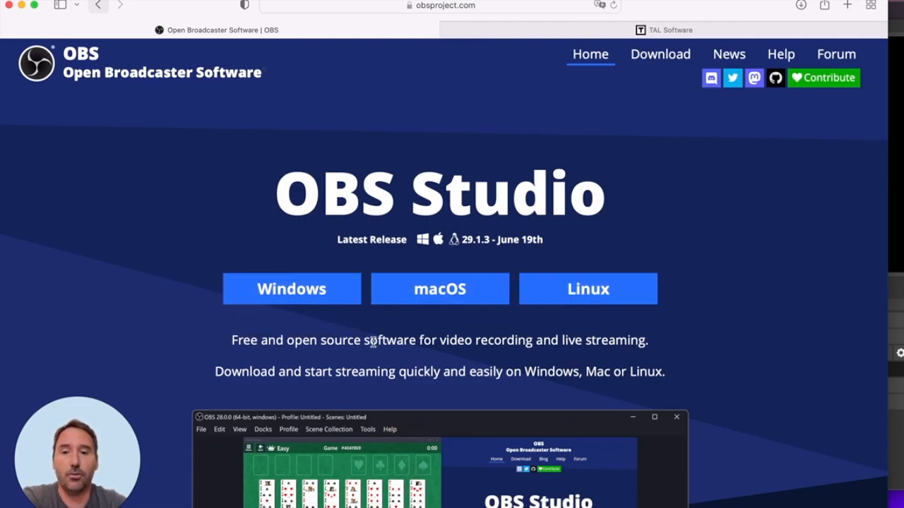
Step: Switch to the OBS Studio window and display it full screen
key("ctrl+Up")
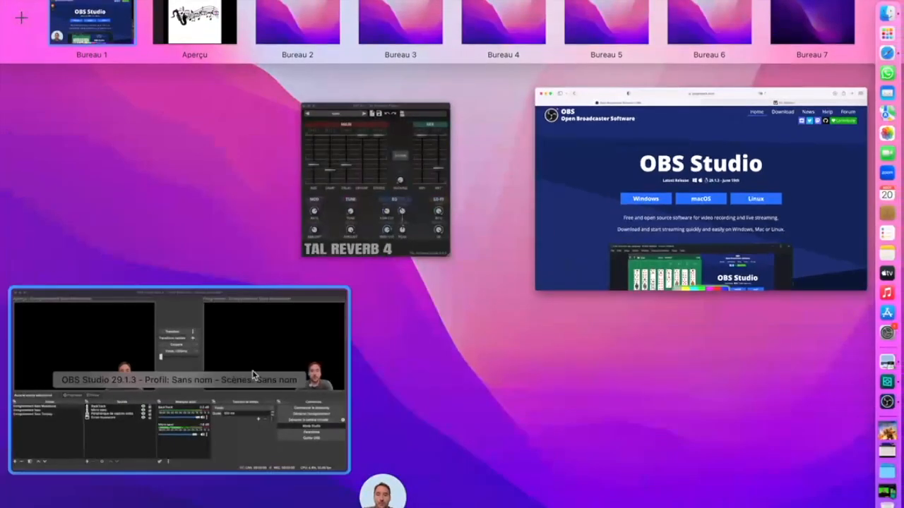
left_click(259, 402)
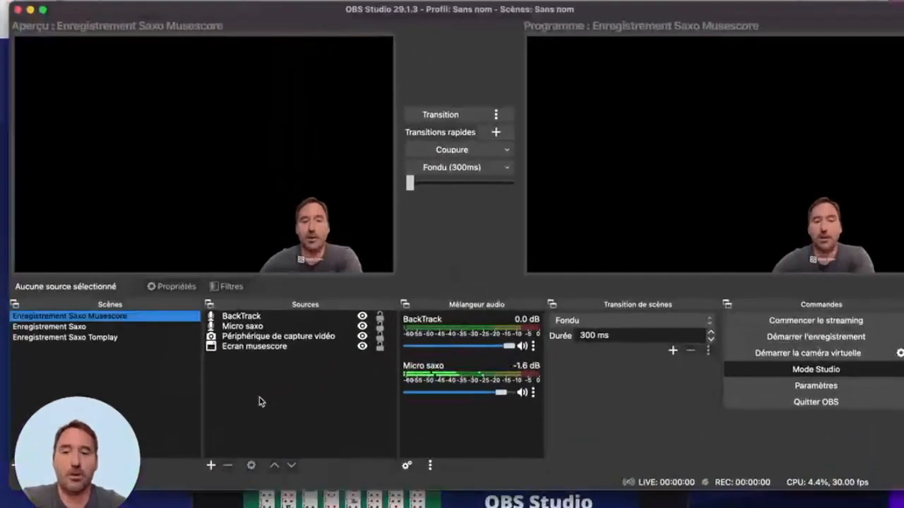
left_click(41, 10)
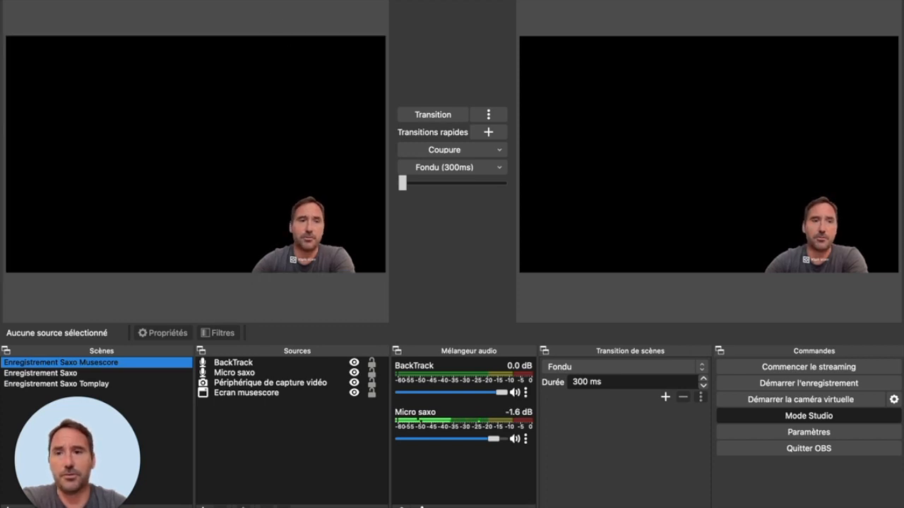
Step: Open the OBS preferences and show the audio track names in the output settings
left_click(53, 2)
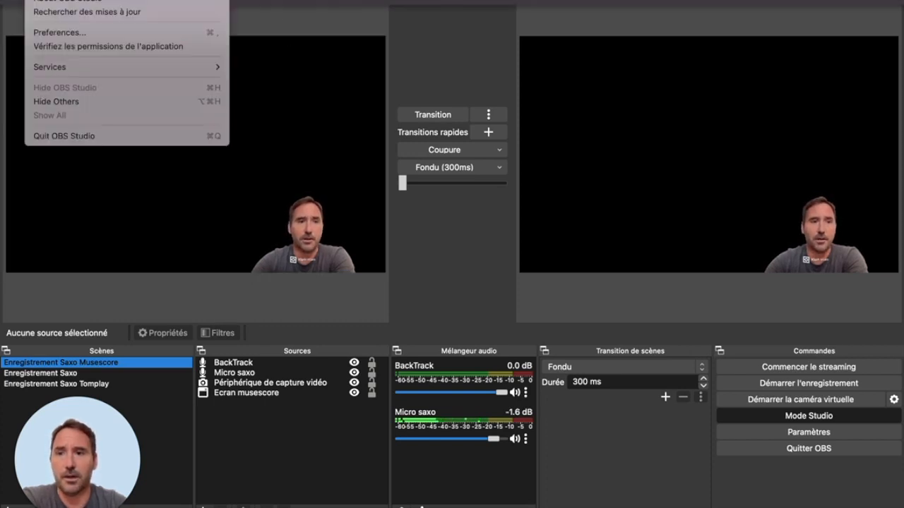
left_click(78, 31)
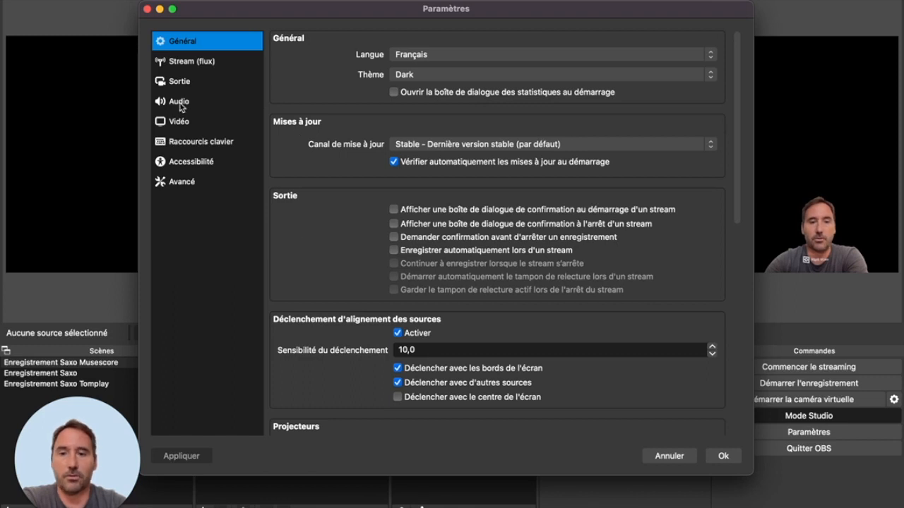
left_click(182, 79)
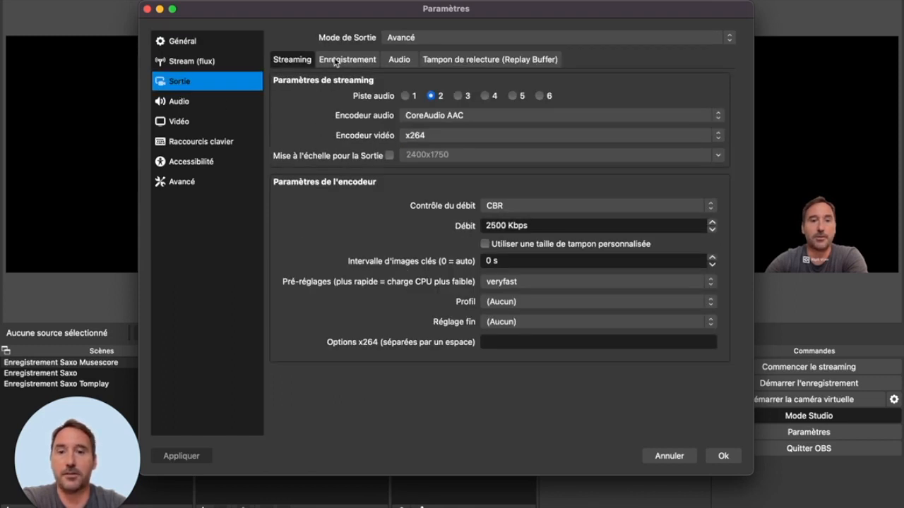
left_click(401, 63)
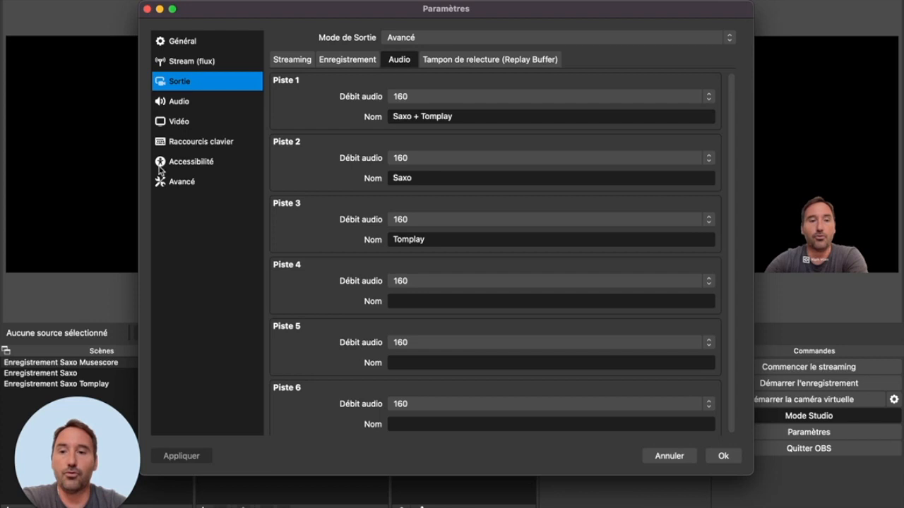
Step: In the audio settings, choose BlackHole 2ch as the desktop audio device and HyperX Quadcast as the Mic/Auxiliary device
left_click(209, 105)
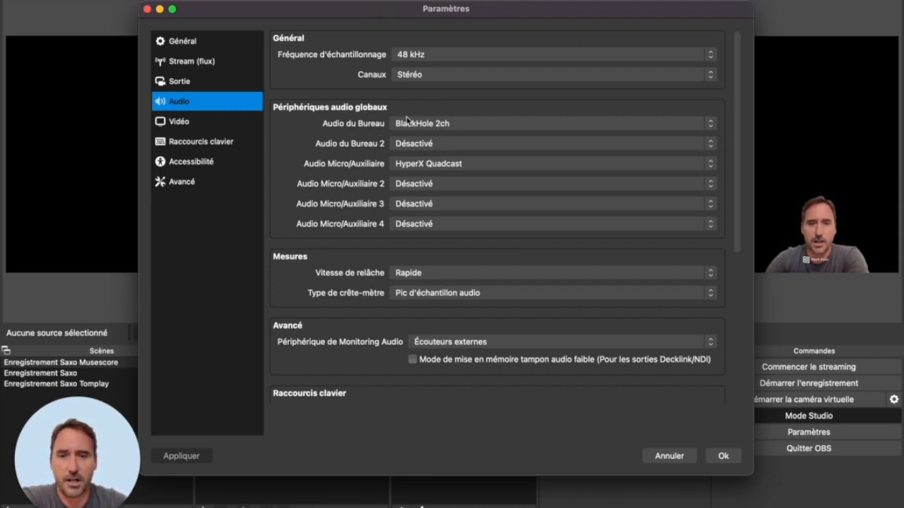
left_click(466, 125)
left_click(469, 129)
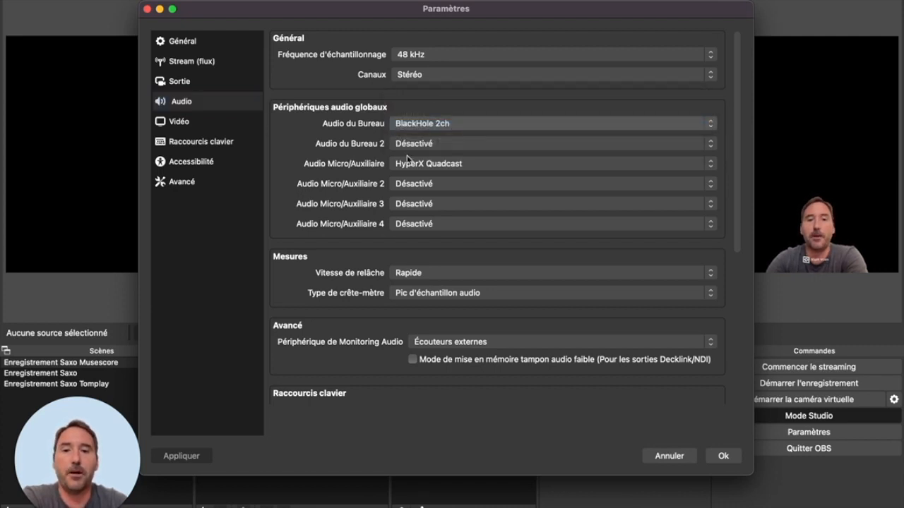
left_click(475, 168)
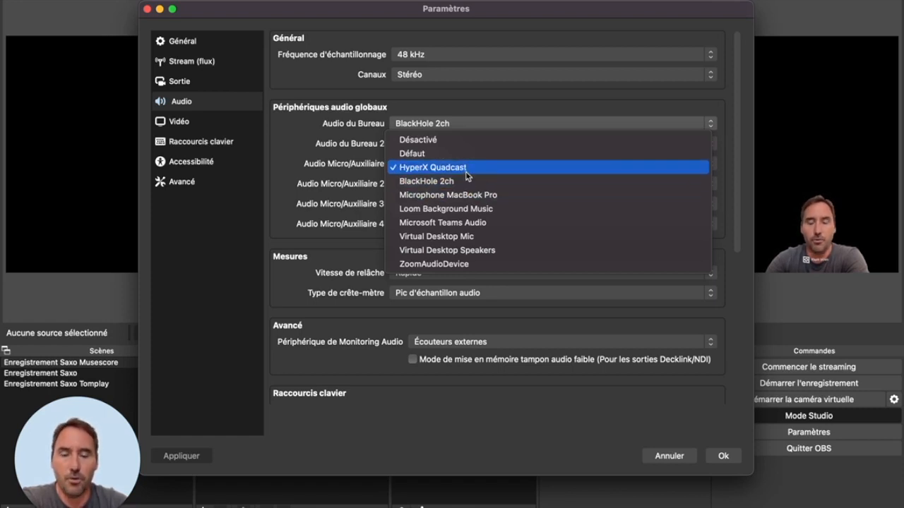
left_click(465, 172)
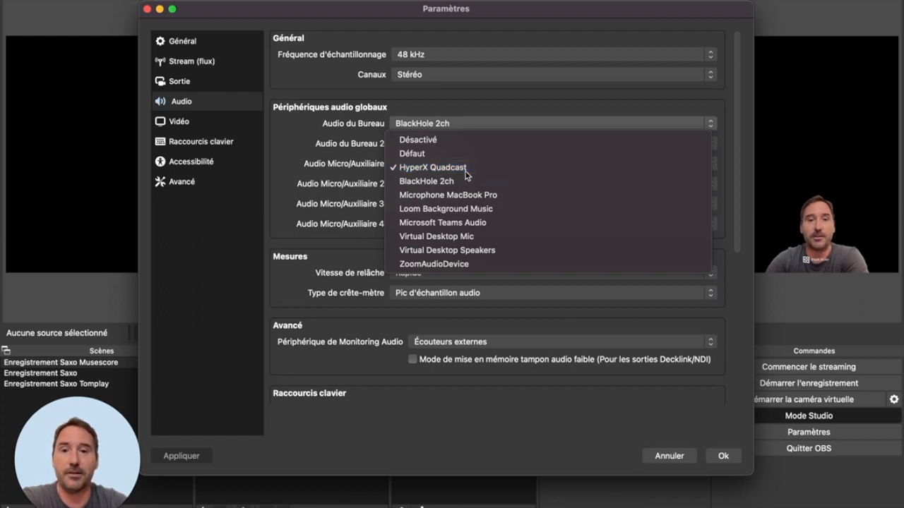
Step: Check the frame rate choices in the video settings and keep 30 FPS
left_click(192, 127)
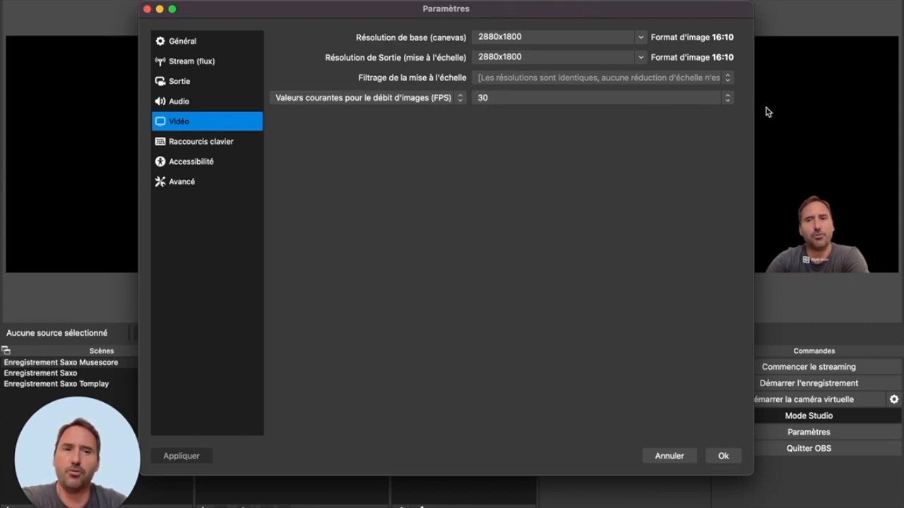
left_click(728, 100)
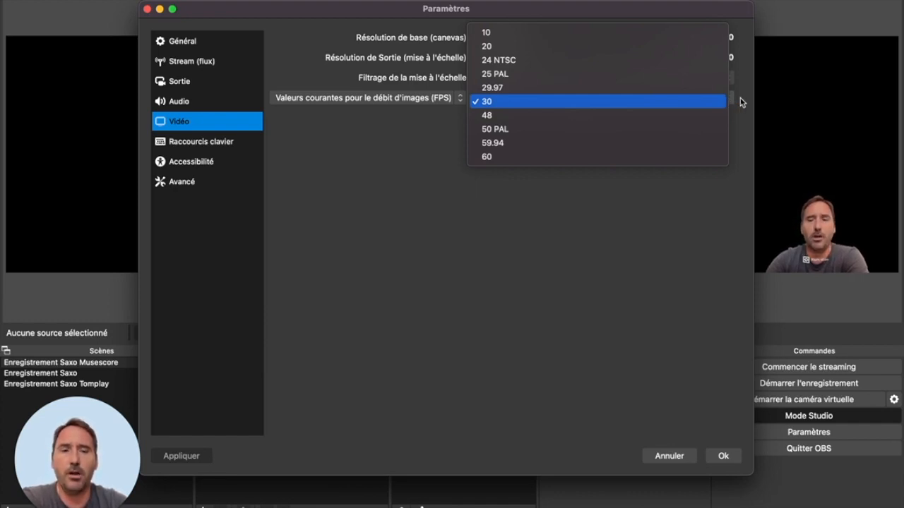
left_click(740, 102)
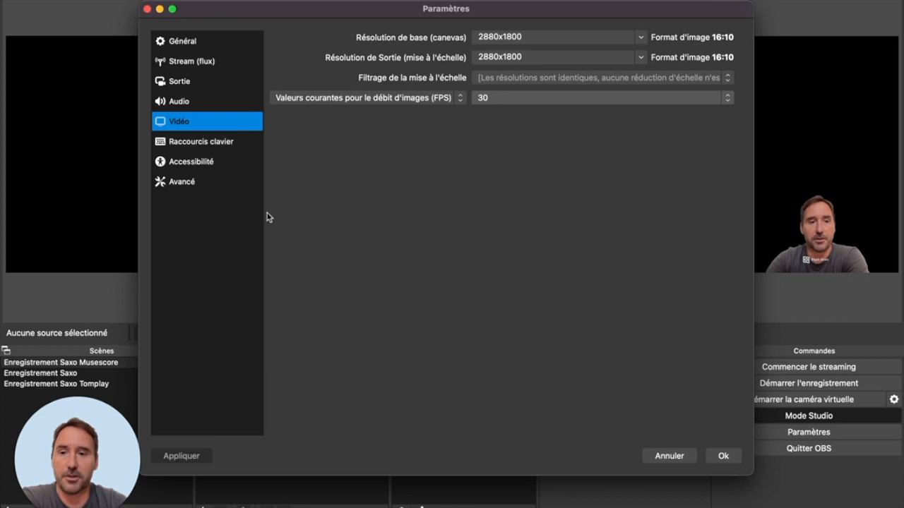
Step: Look through the keyboard shortcut, accessibility and advanced settings, and revisit the audio and video settings
left_click(223, 145)
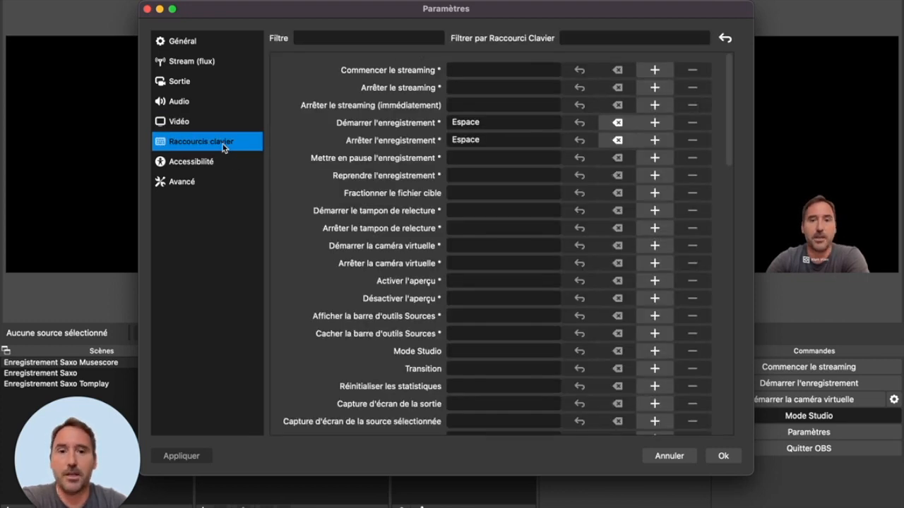
left_click(210, 164)
left_click(203, 185)
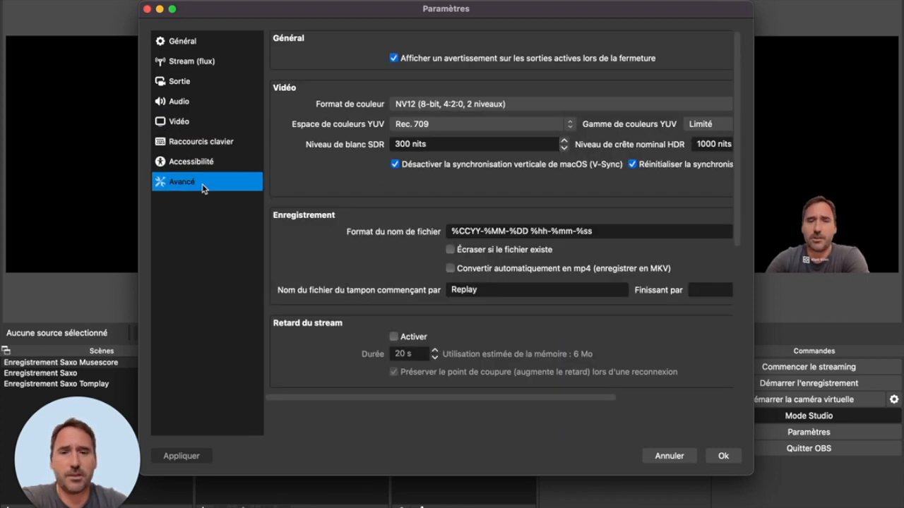
left_click(200, 102)
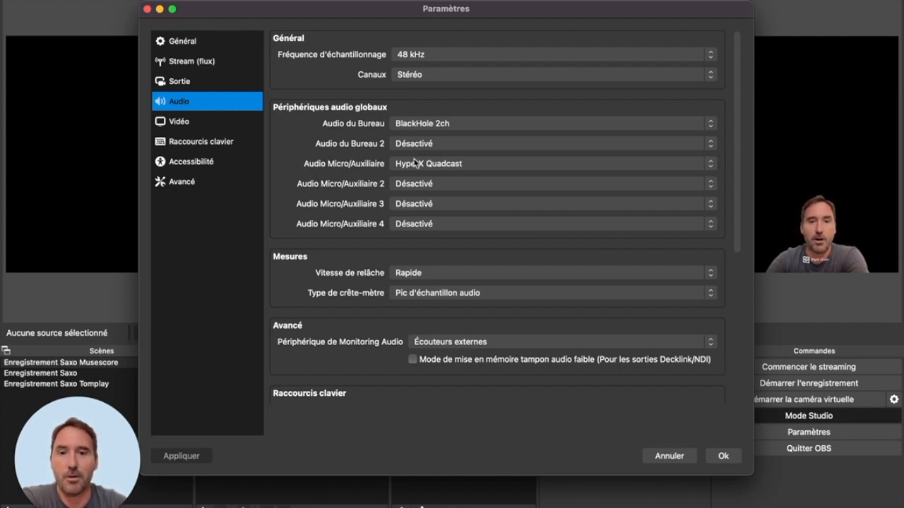
left_click(217, 124)
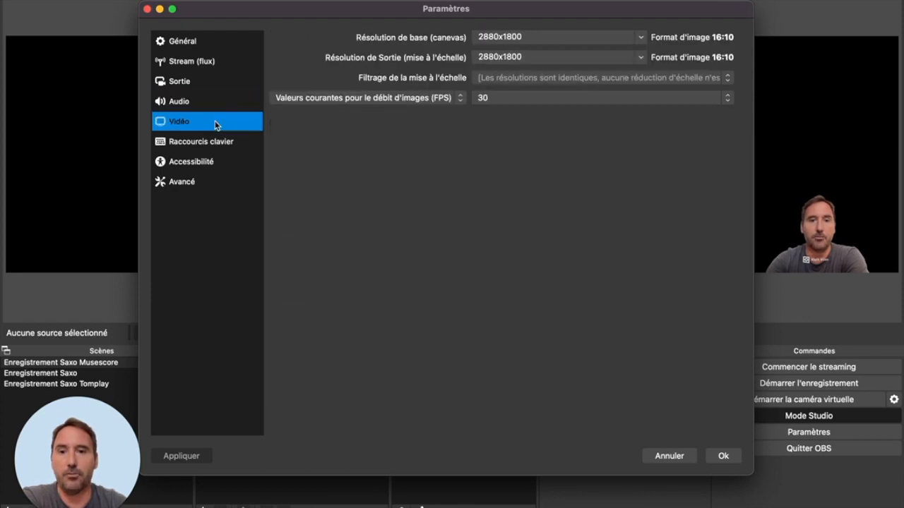
Step: Review the recording output options, audio track names and general settings, and accept the preferences
left_click(187, 86)
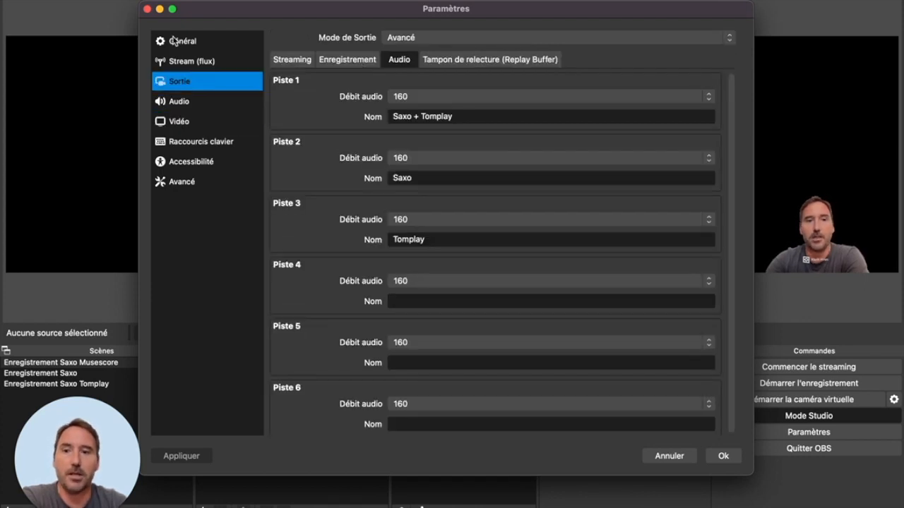
left_click(346, 60)
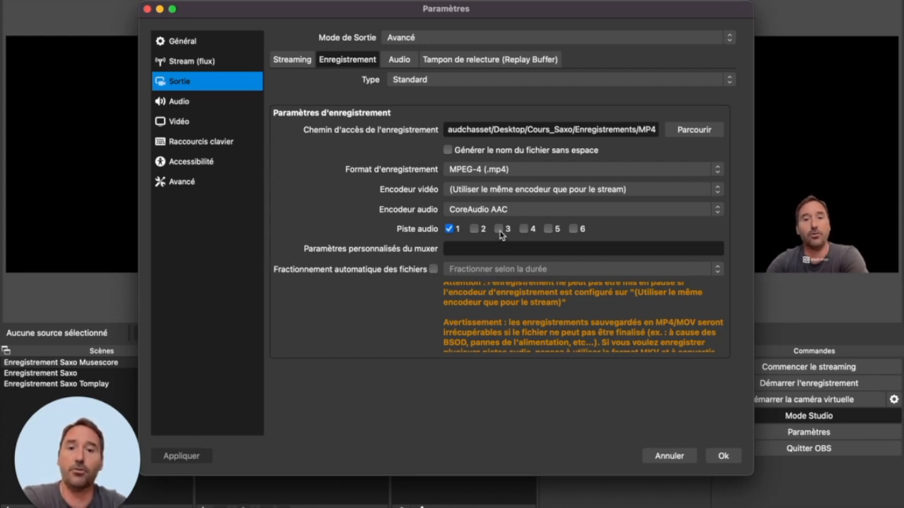
left_click(399, 61)
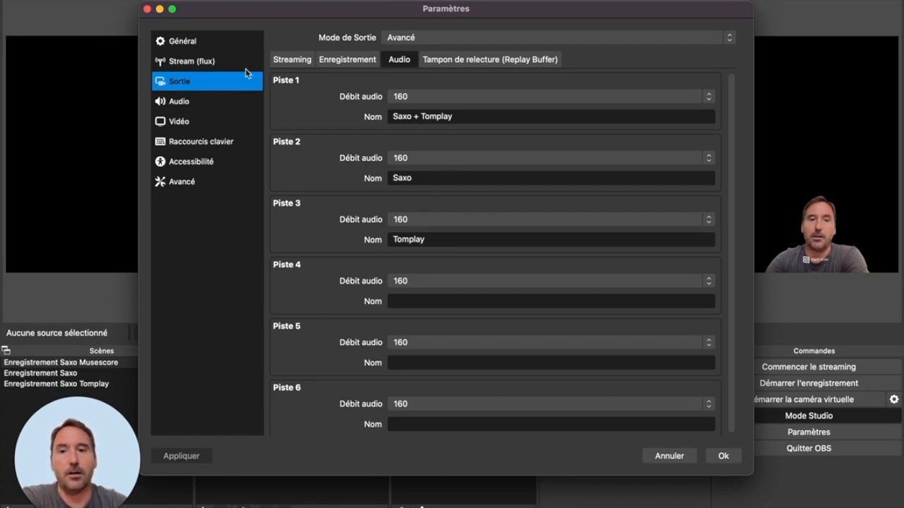
left_click(196, 44)
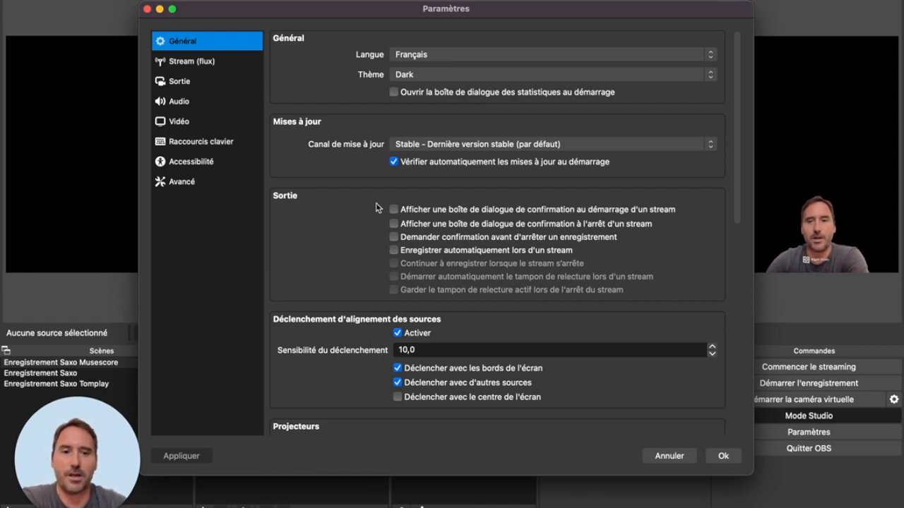
left_click(723, 457)
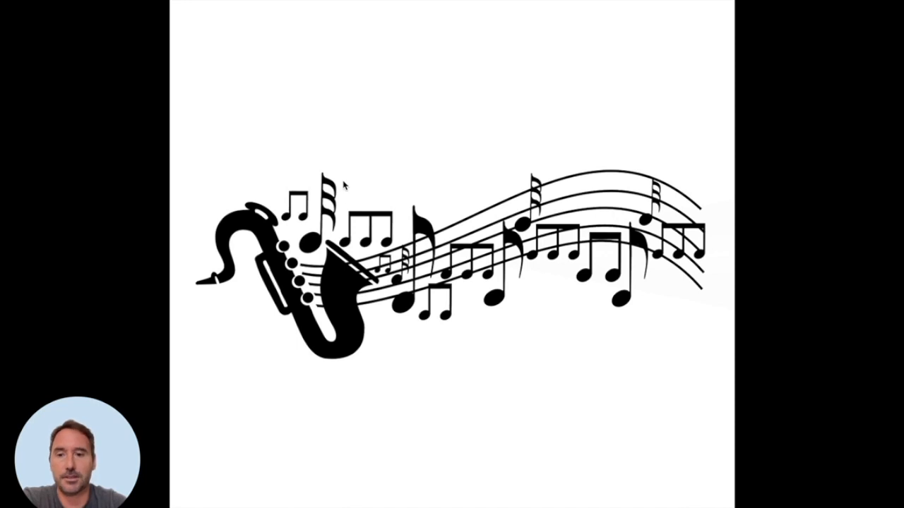
Step: Switch to the Safari window with the BlackHole GitHub page and show the address and image of audio-midi-setup.png
key("ctrl+Up")
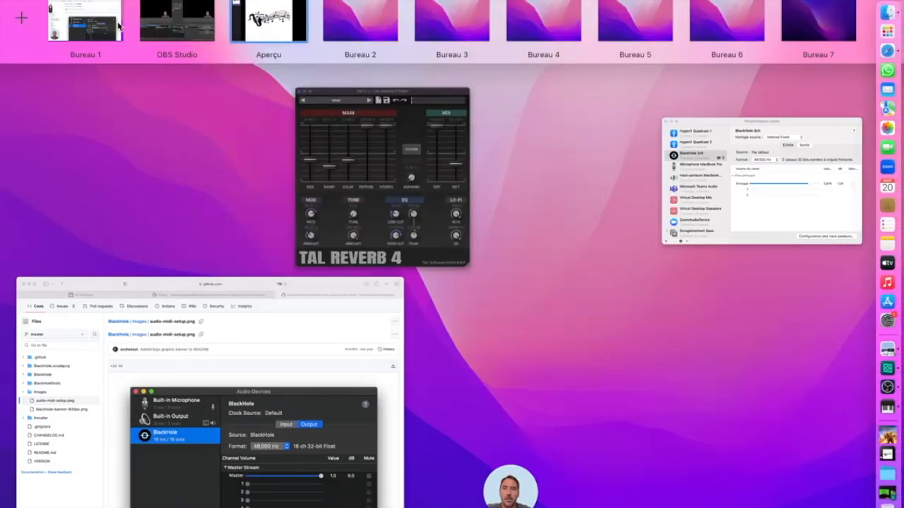
left_click(129, 325)
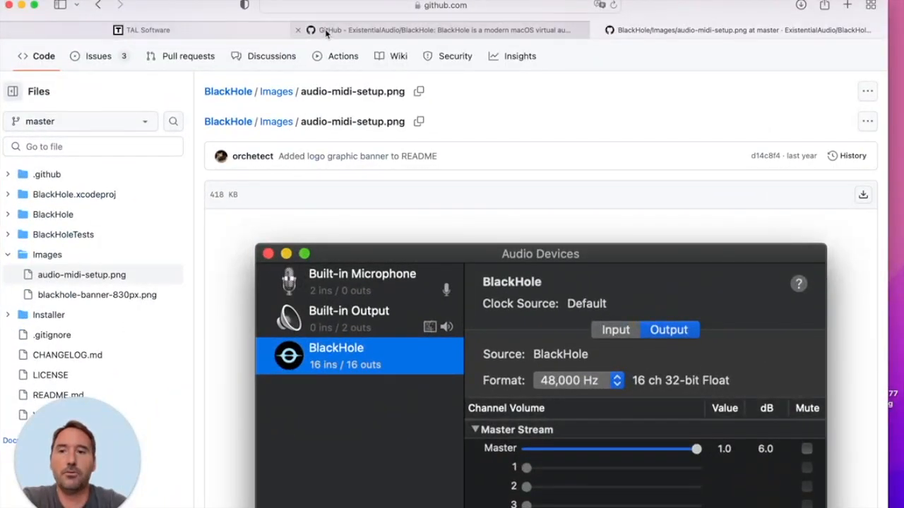
left_click(468, 8)
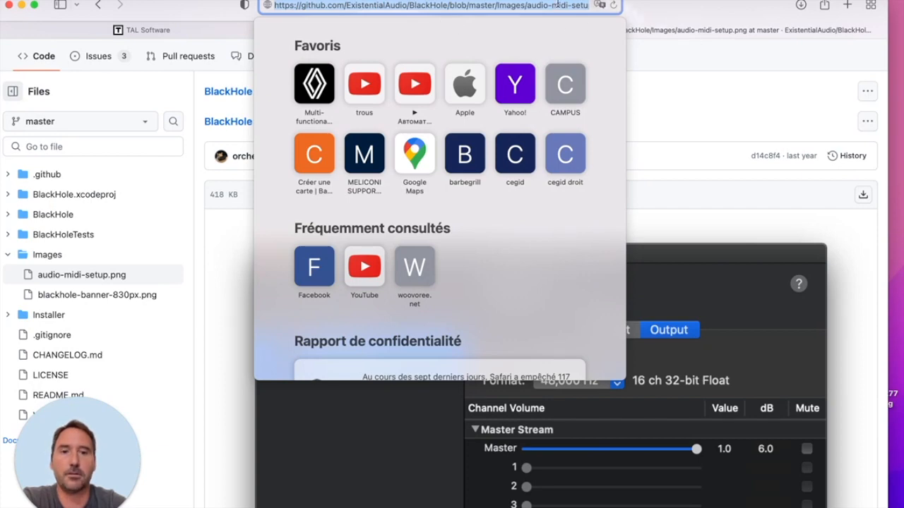
left_click(667, 8)
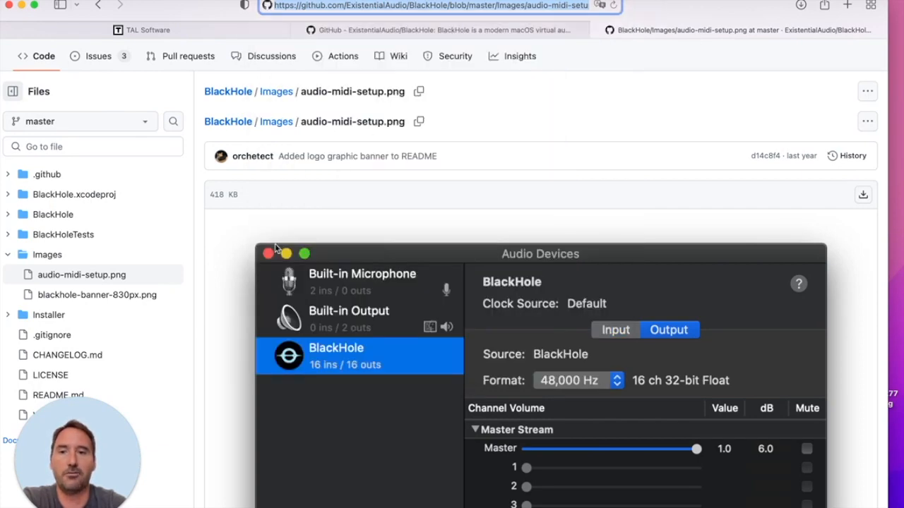
scroll(276, 247, "up", 2)
scroll(276, 247, "down", 6)
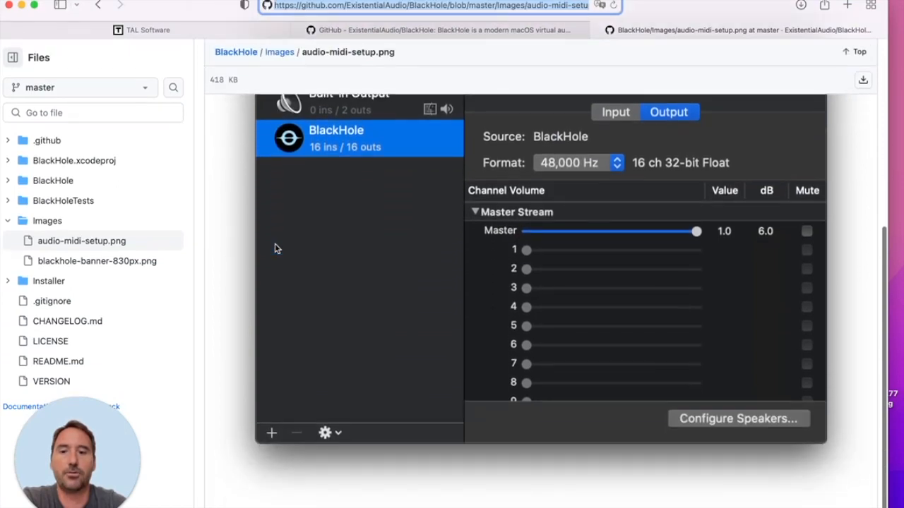
scroll(279, 237, "up", 5)
Step: Show the BlackHole repository page, its address github.com/ExistentialAudio/BlackHole and the introduction of its README
left_click(391, 30)
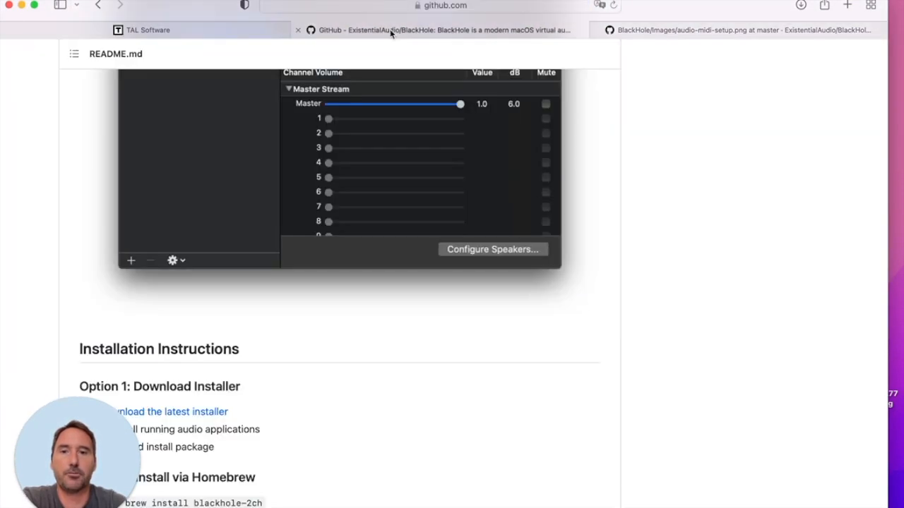
left_click(401, 6)
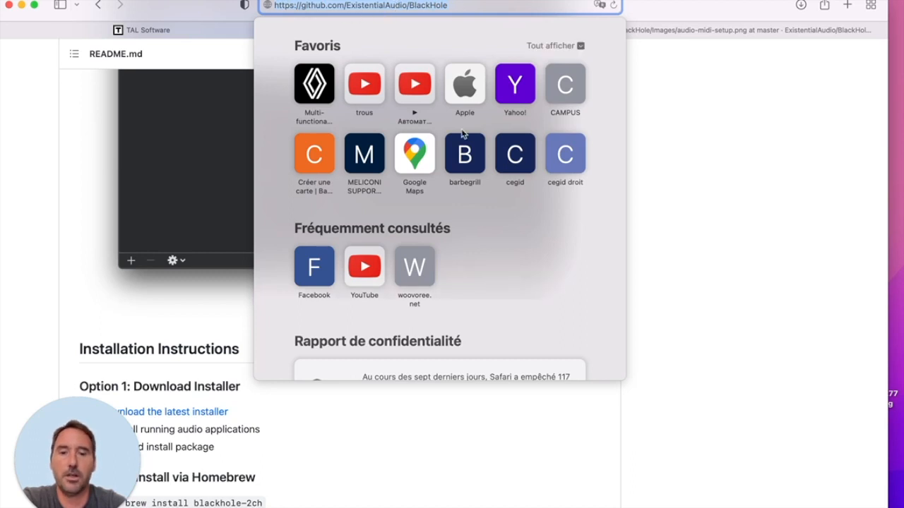
left_click(656, 188)
scroll(466, 261, "up", 4)
scroll(466, 261, "up", 10)
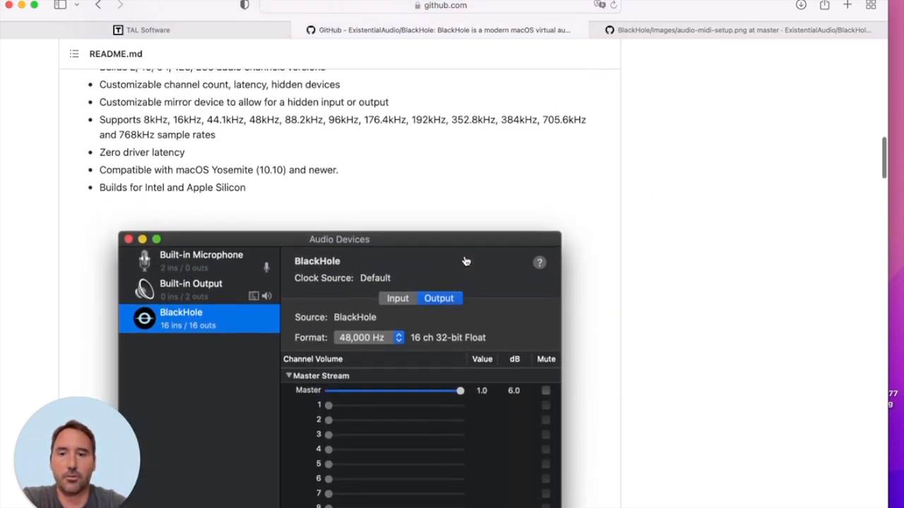
scroll(466, 261, "up", 3)
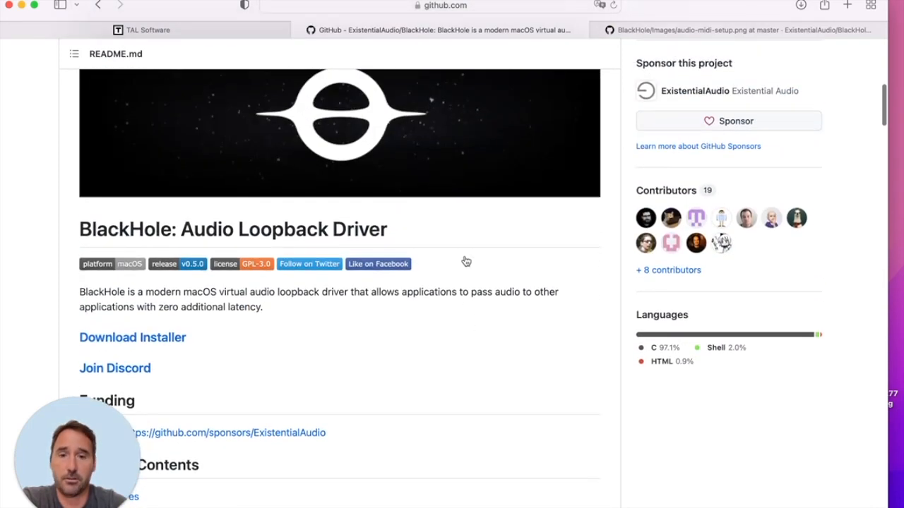
Step: Find the installation instructions in the BlackHole README, view the download page of the latest installer and close that page
scroll(466, 260, "down", 10)
scroll(465, 258, "down", 2)
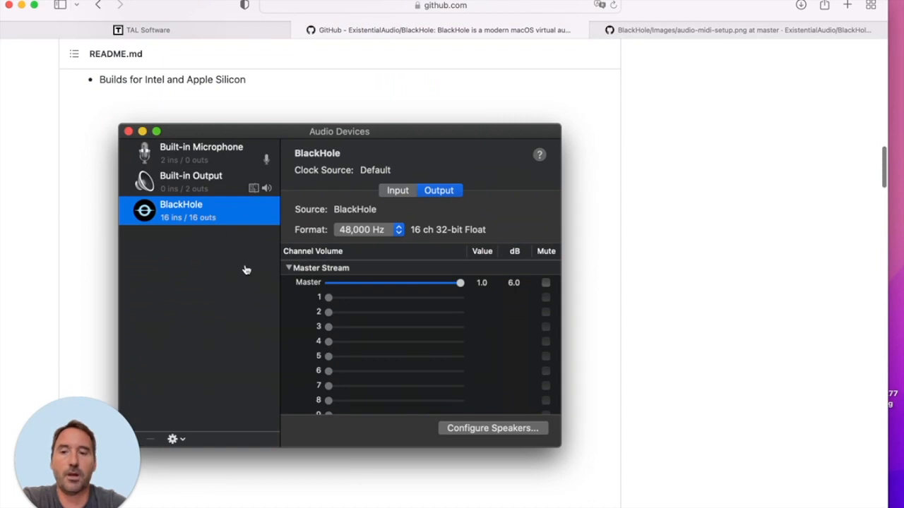
scroll(228, 283, "down", 3)
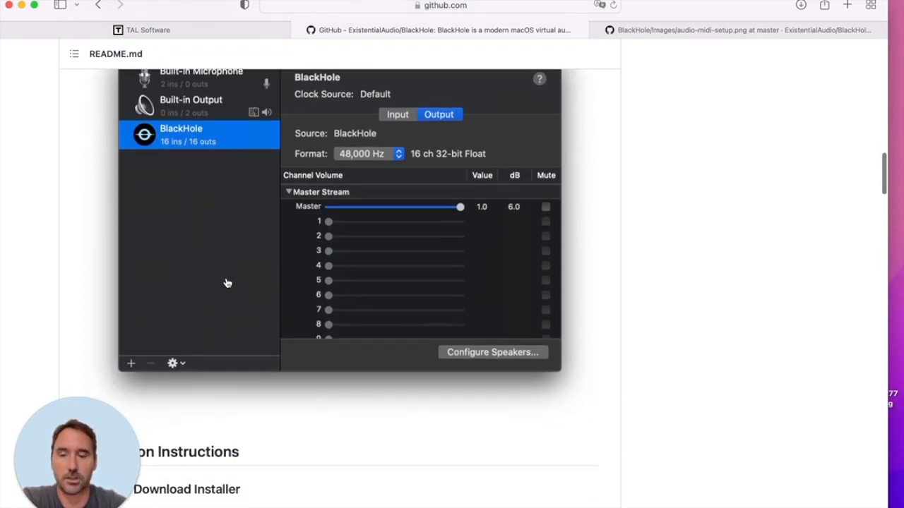
scroll(226, 319, "down", 5)
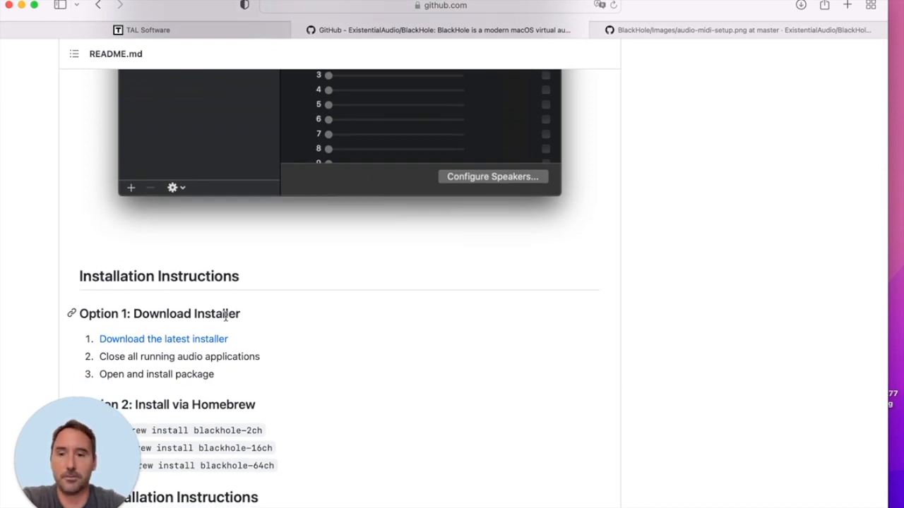
scroll(296, 353, "down", 2)
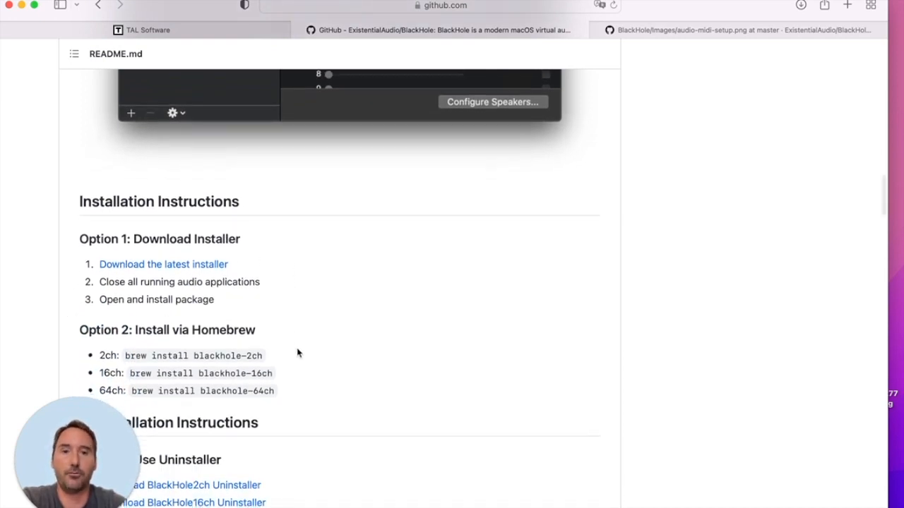
scroll(346, 397, "down", 1)
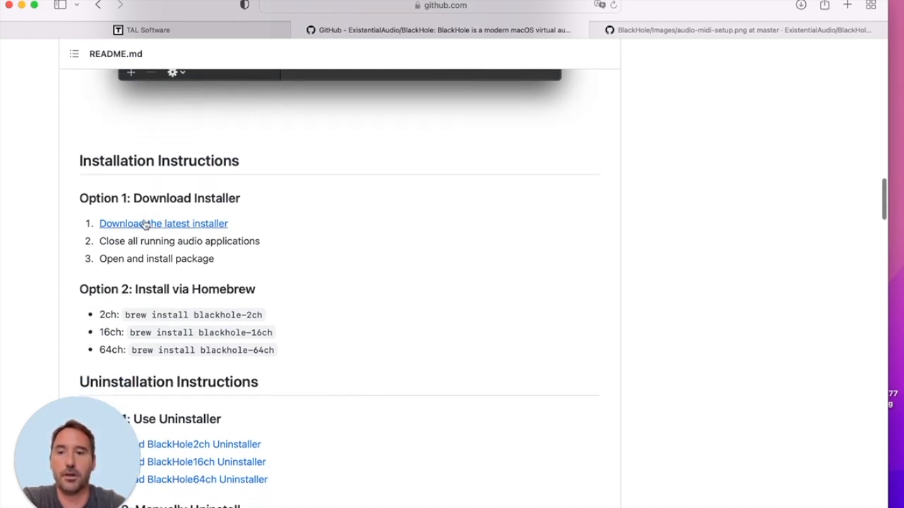
left_click(204, 223)
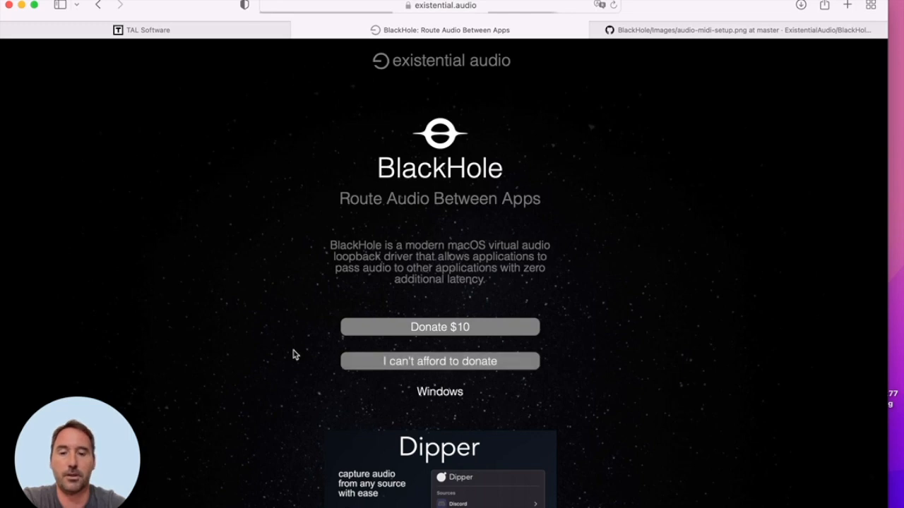
left_click(301, 32)
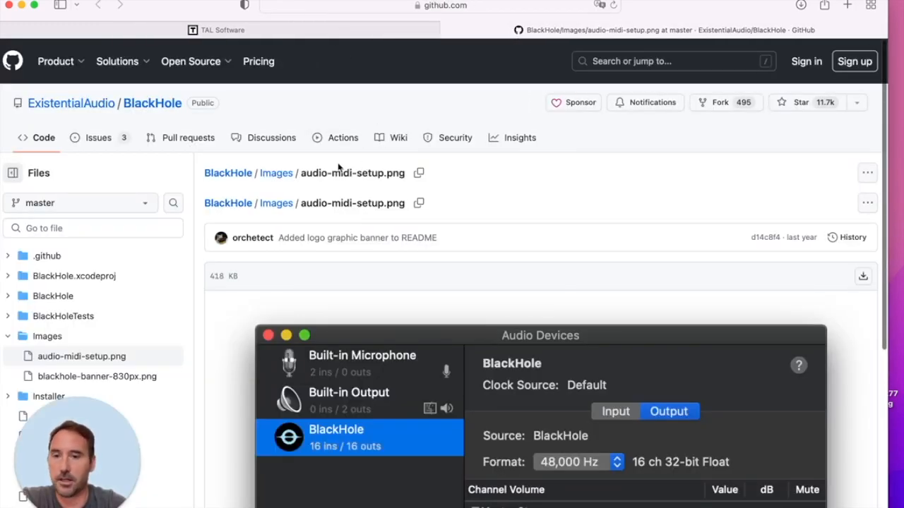
Step: Bring the audio devices window to the front and open Configuration audio et MIDI by searching for "midi"
key("ctrl+Up")
left_click(750, 223)
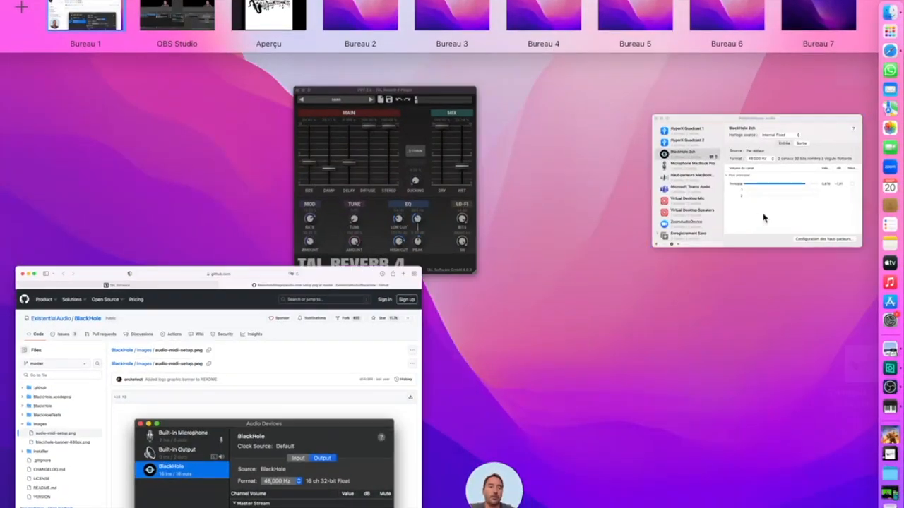
key("super+space")
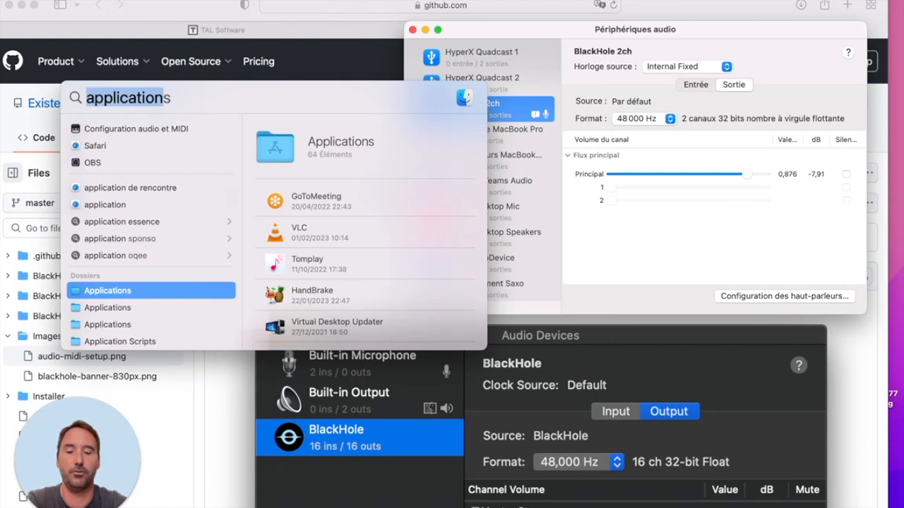
type("midi")
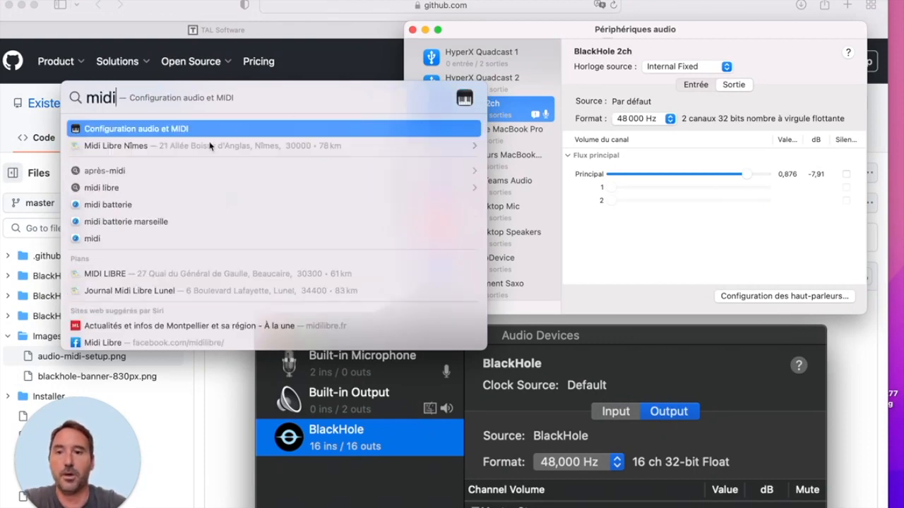
key("Return")
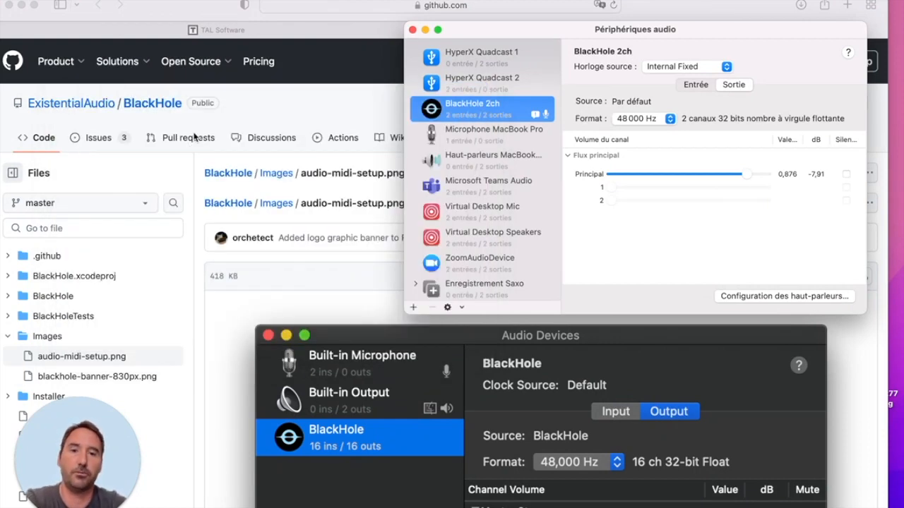
Step: Move the audio devices window above the BlackHole screenshot on the page and show the input settings of BlackHole 2ch
left_click_drag(495, 29, 388, 53)
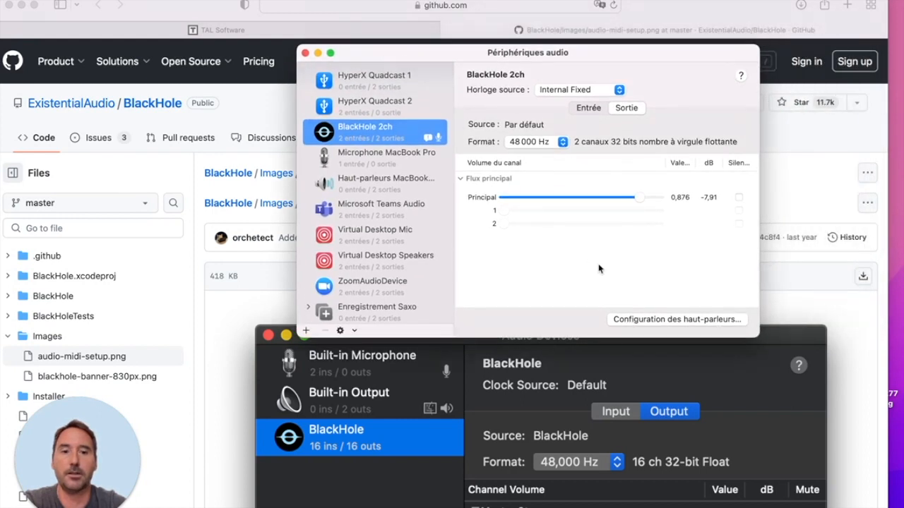
left_click_drag(442, 50, 334, 22)
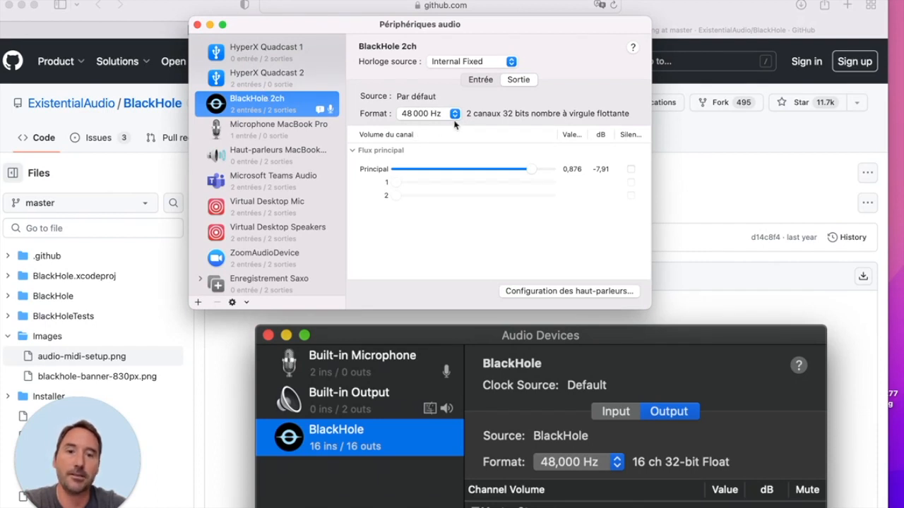
left_click(483, 80)
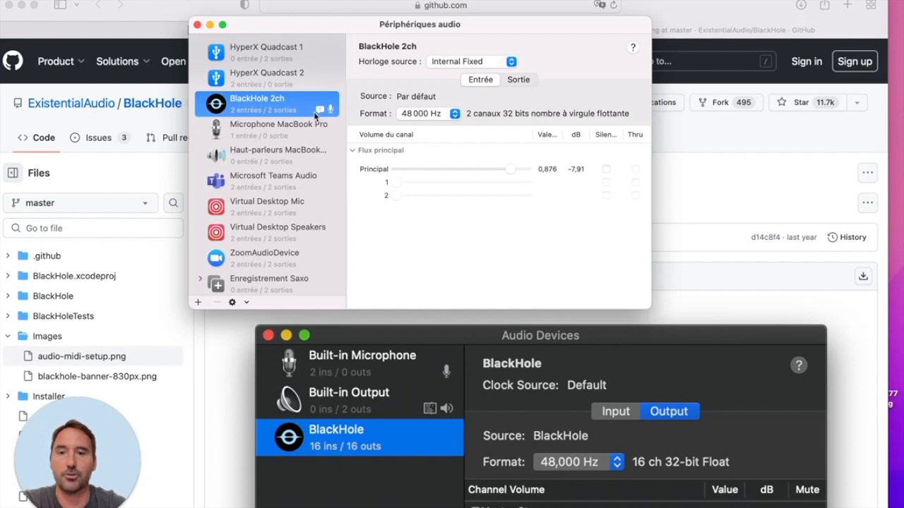
Step: Close the audio devices window and switch to the full-screen OBS Studio space
mouse_move(319, 115)
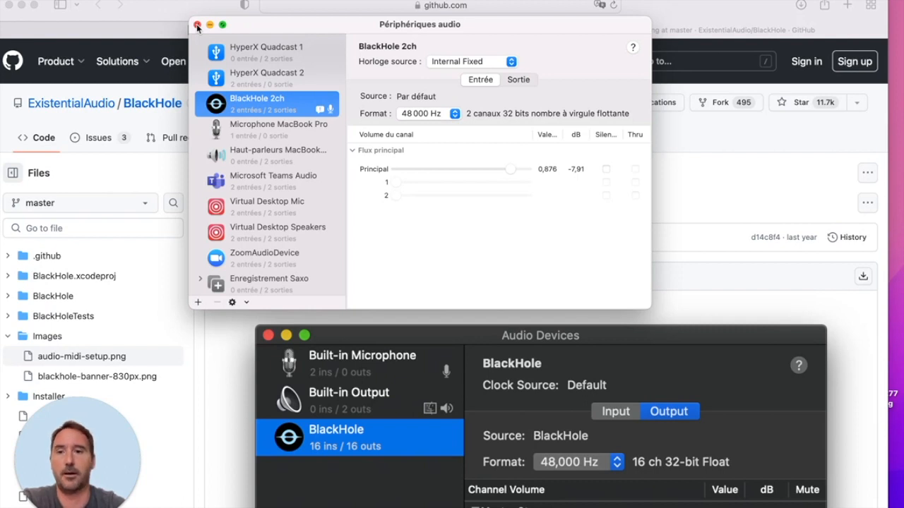
left_click(197, 25)
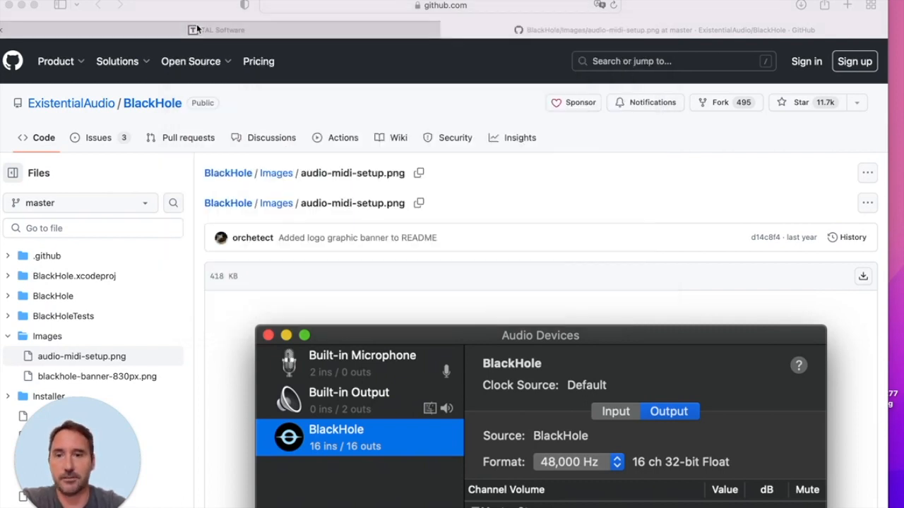
left_click(221, 32)
left_click(455, 30)
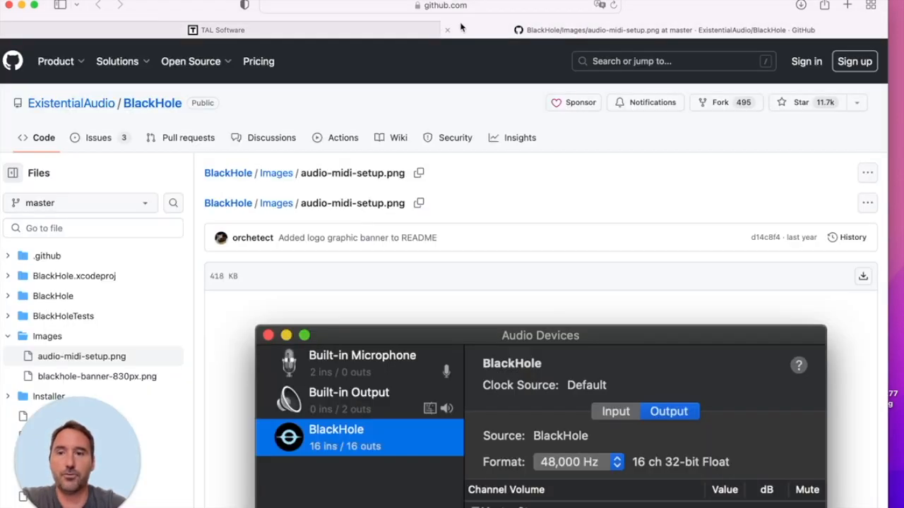
key("ctrl+Up")
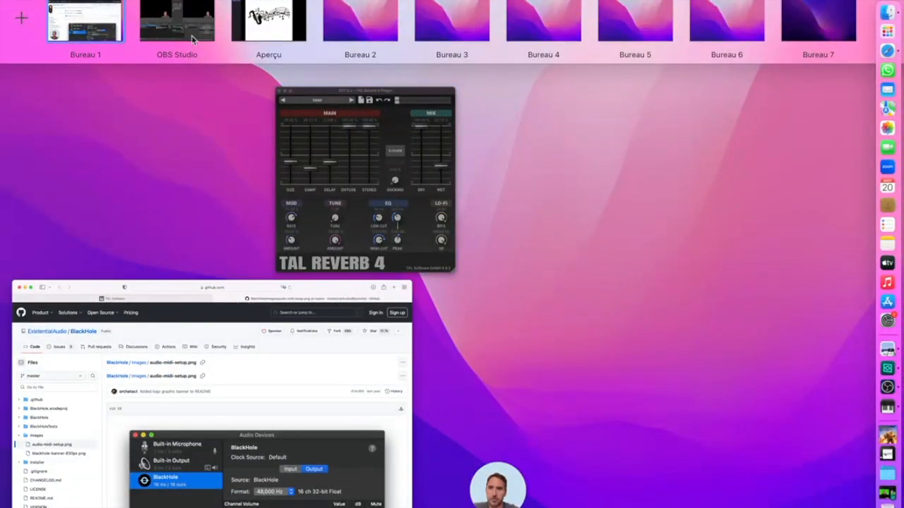
left_click(192, 39)
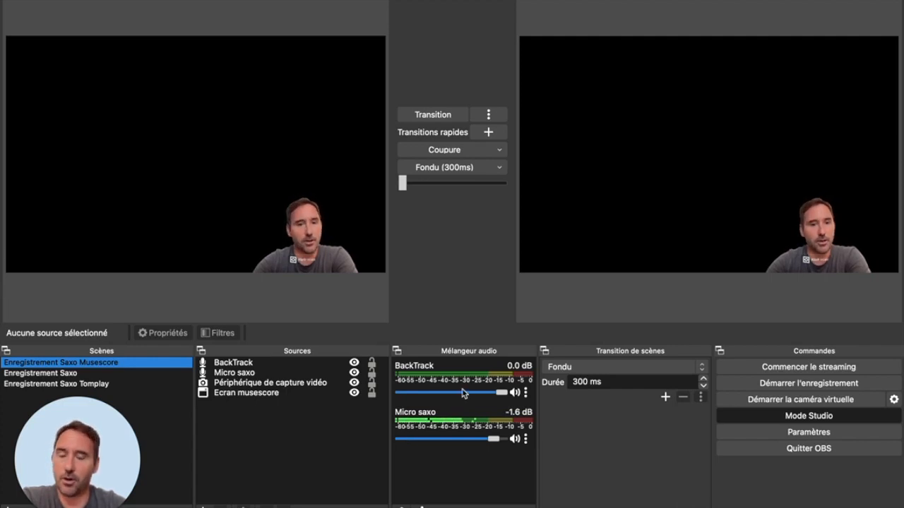
Step: Show the TAL Reverb 4 plug-in window with its saxo preset, and return to OBS Studio
key("ctrl+Up")
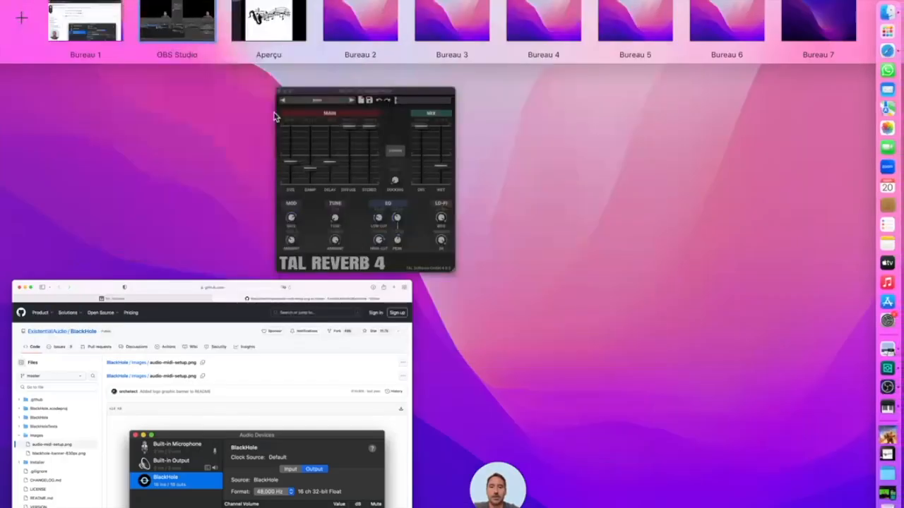
left_click(332, 141)
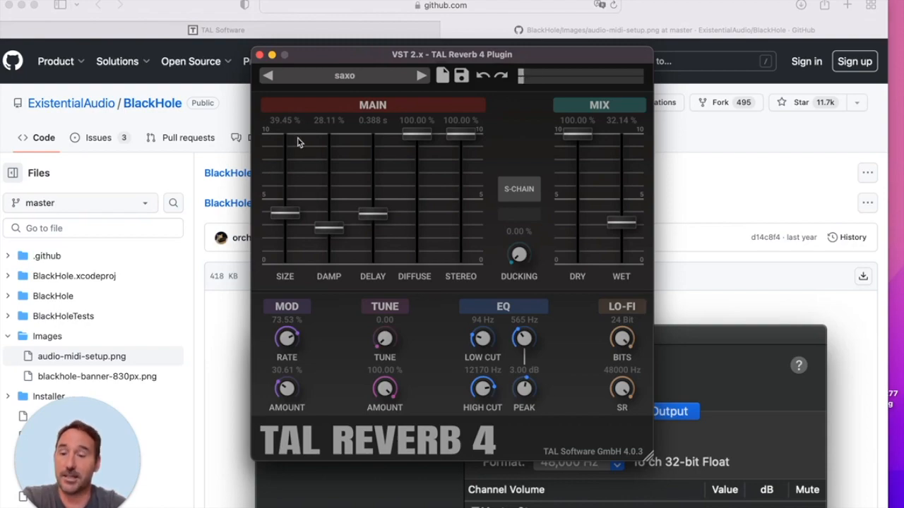
key("ctrl+Up")
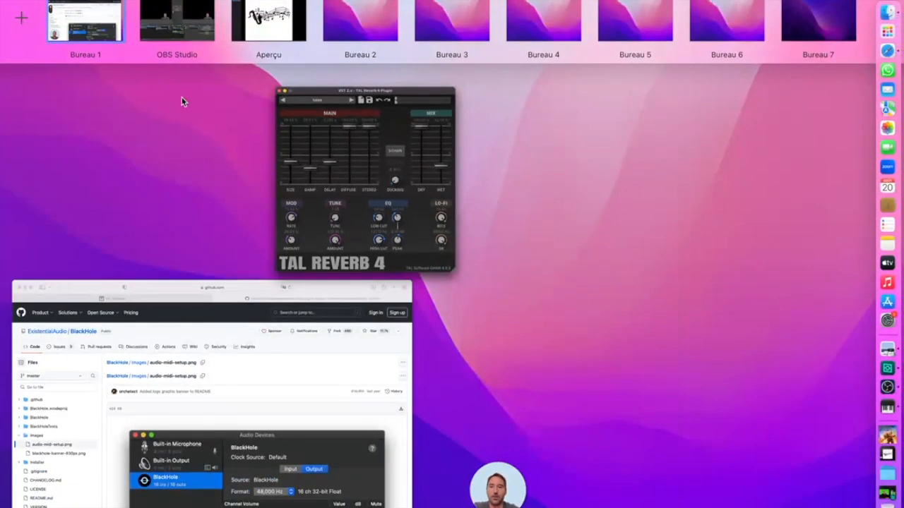
left_click(187, 31)
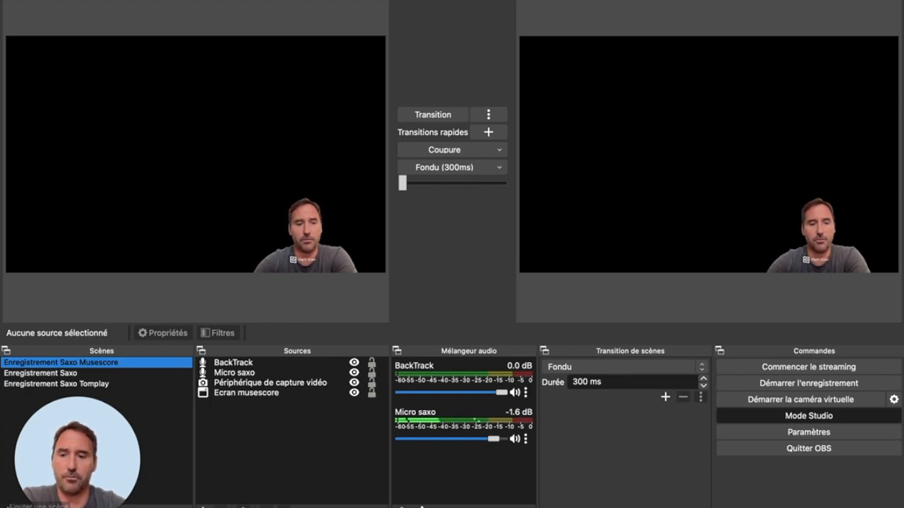
Step: Create a scene named "Test Saxo" and move it to the first position in the scene list
left_click(5, 505)
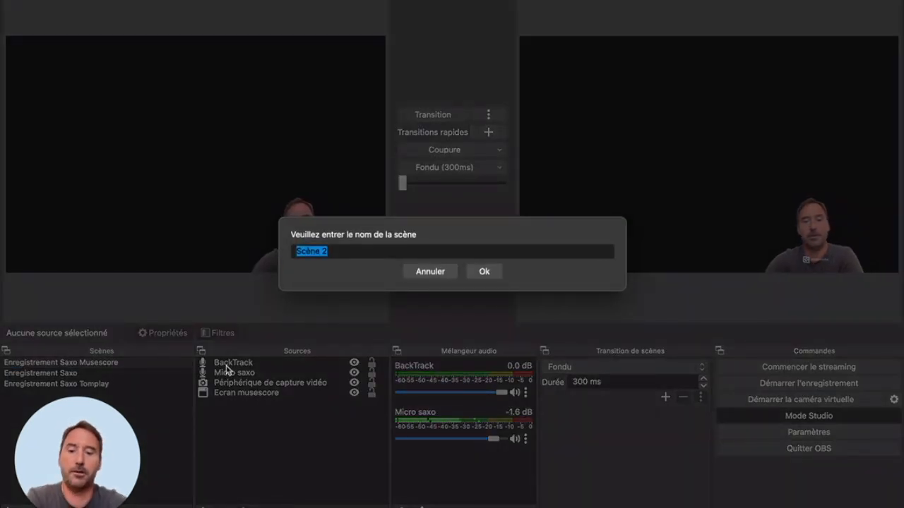
type("Test Saxo")
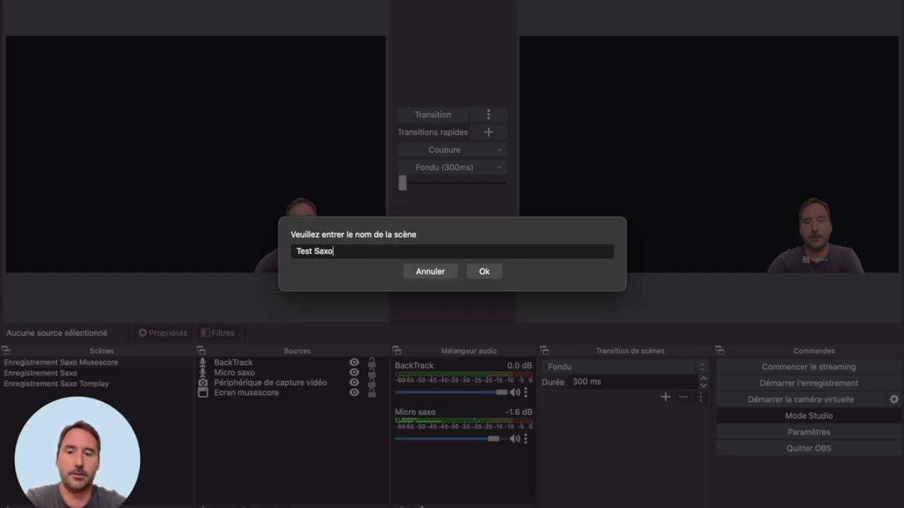
left_click(485, 274)
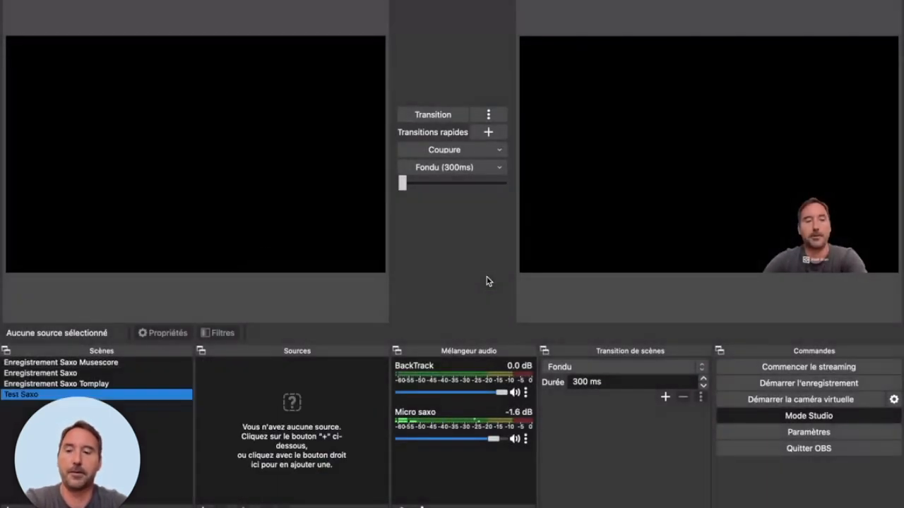
left_click(32, 397)
left_click_drag(32, 397, 39, 364)
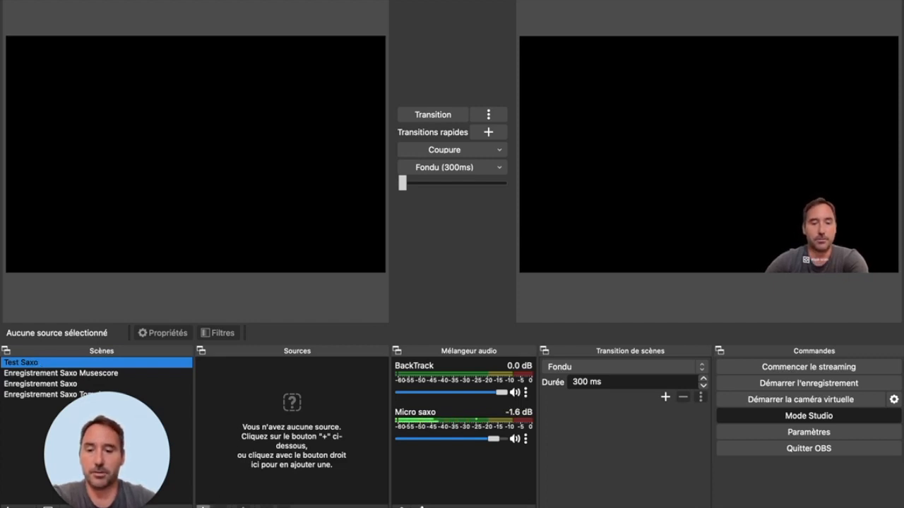
Step: Add a new audio input capture source named "Micro" to the Test Saxo scene, using the HyperX Quadcast device
left_click(203, 507)
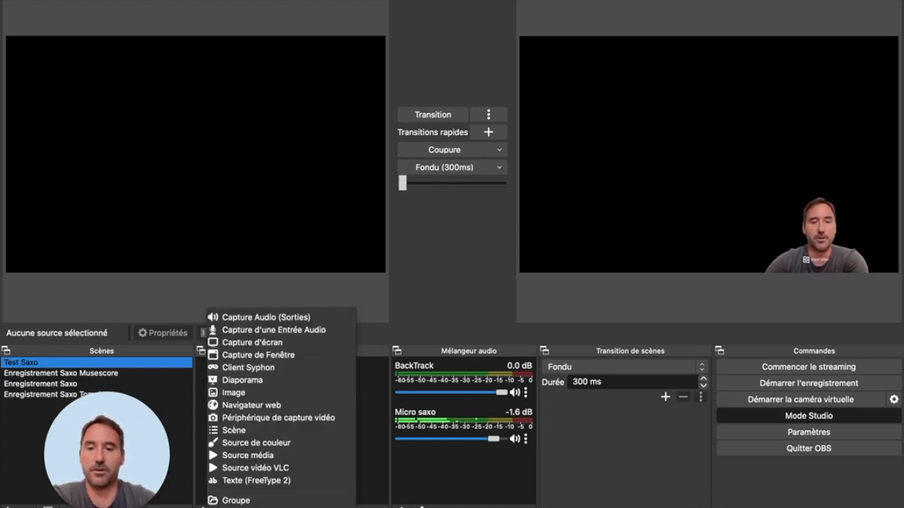
left_click(268, 330)
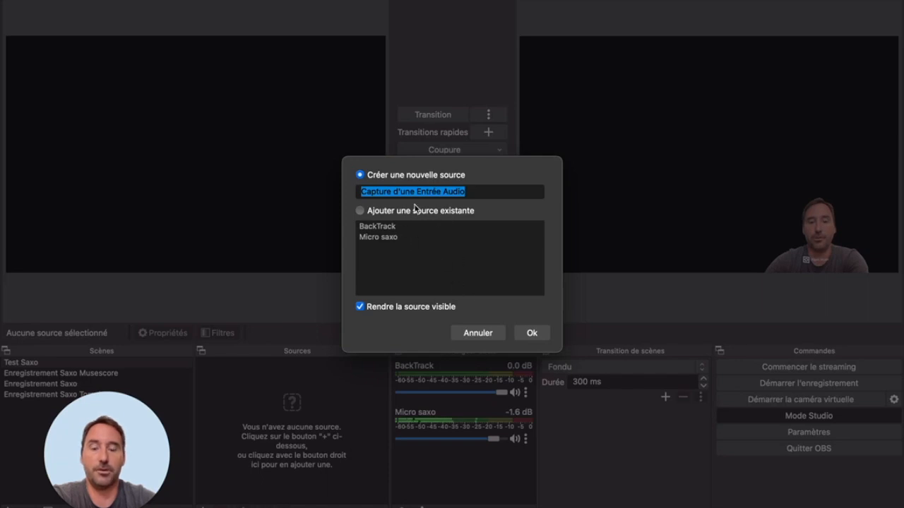
type("Micro")
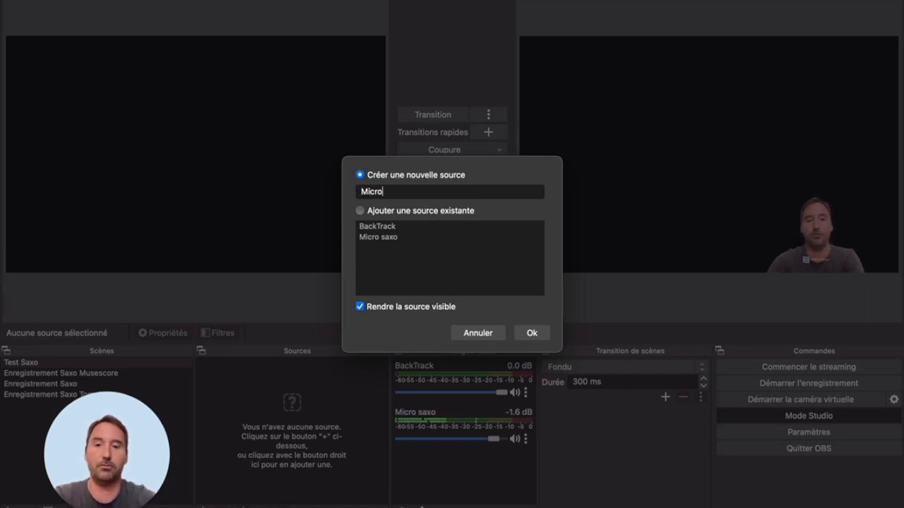
left_click(531, 333)
left_click(354, 98)
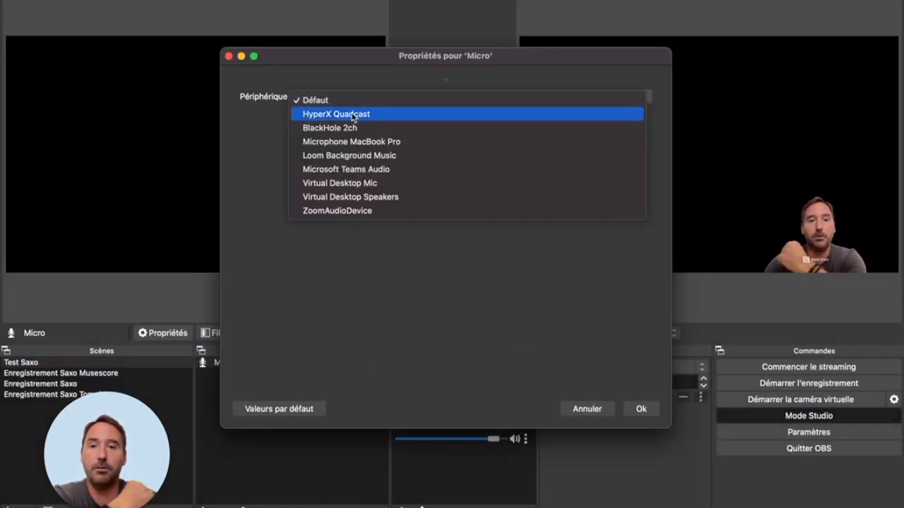
left_click(351, 114)
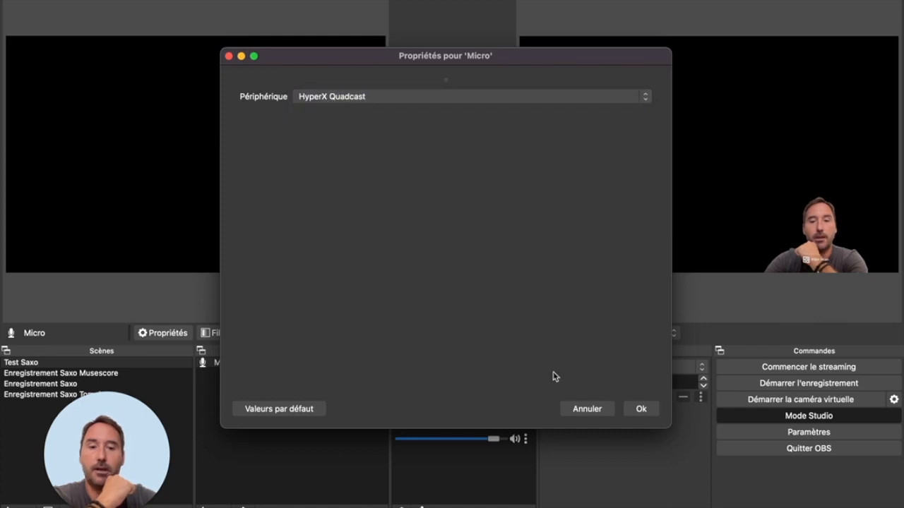
left_click(640, 409)
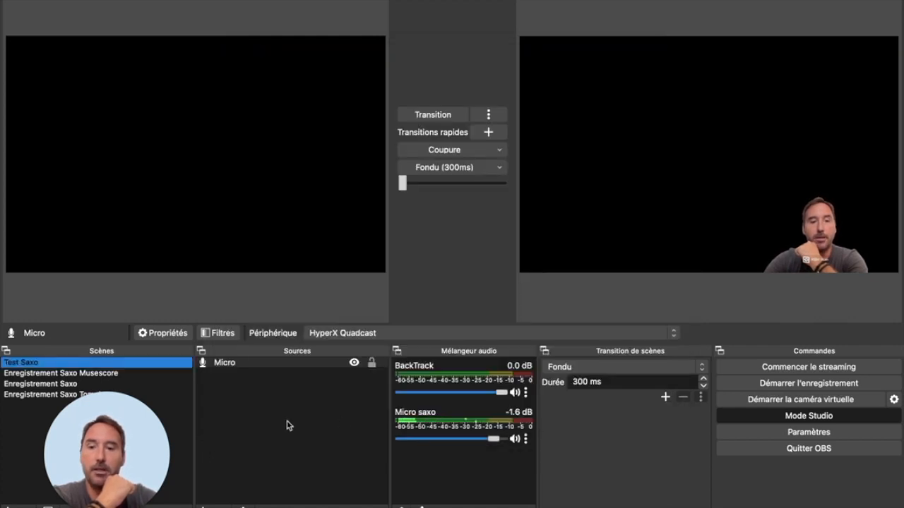
Step: Add a second audio input capture source named "Son ordi" that uses the BlackHole 2ch device
left_click(203, 506)
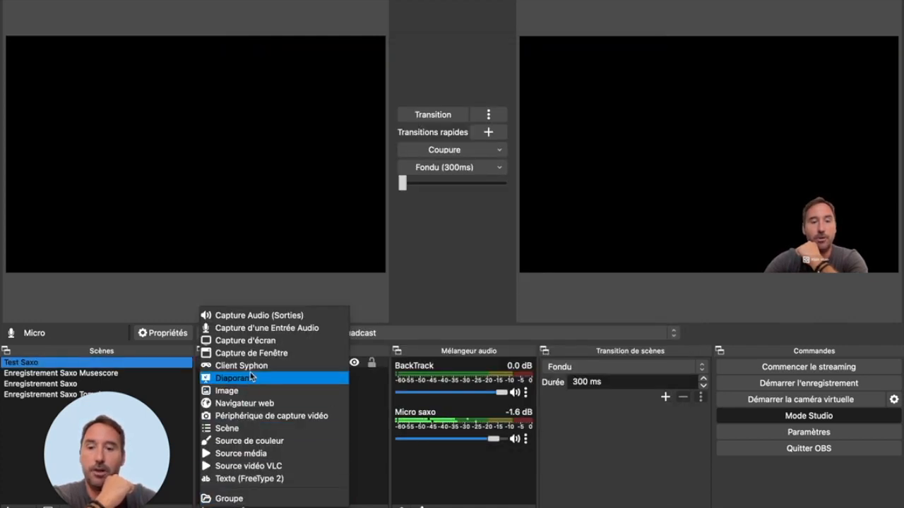
left_click(272, 329)
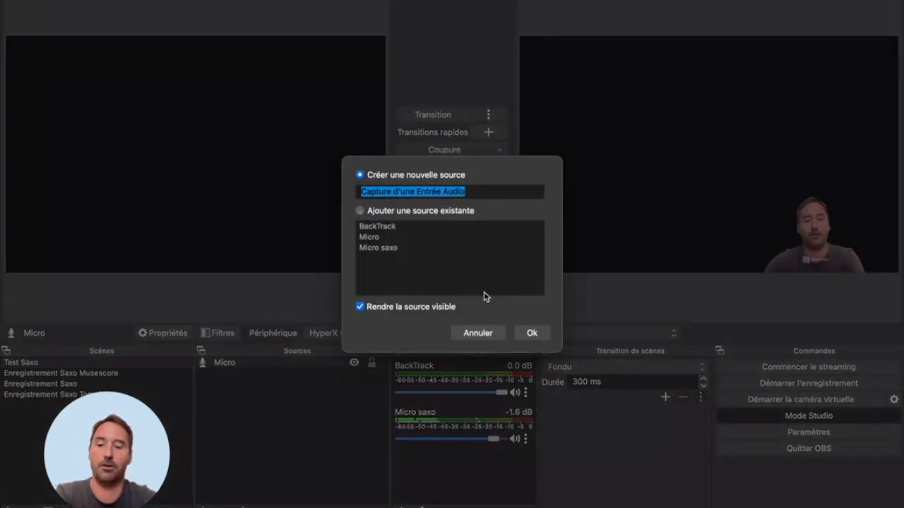
type("Son ordi")
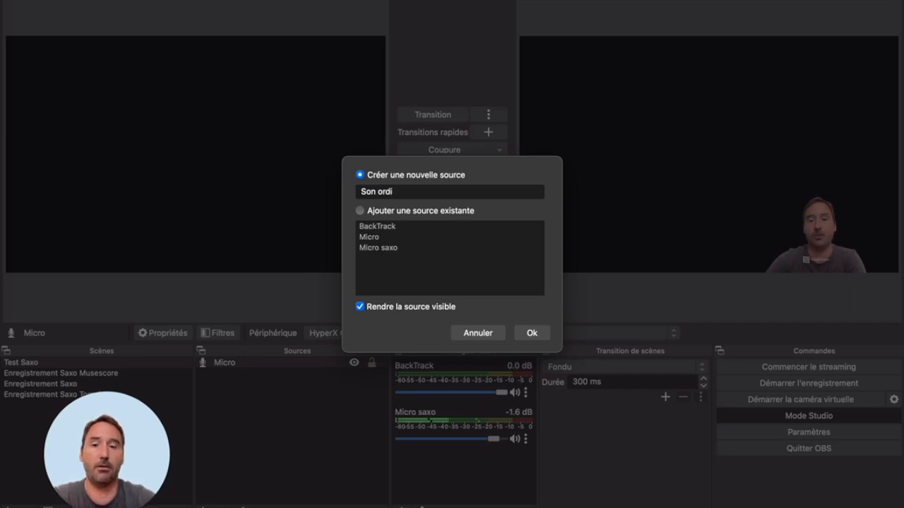
left_click(527, 333)
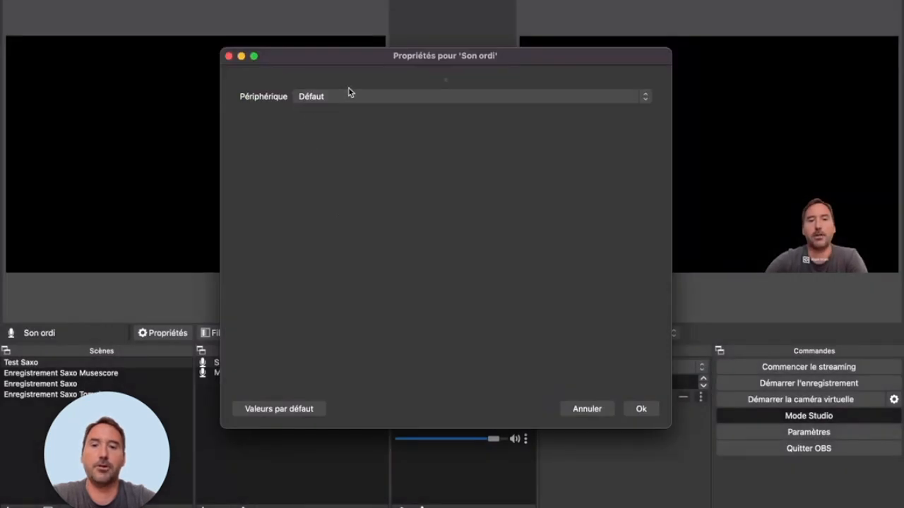
left_click(349, 94)
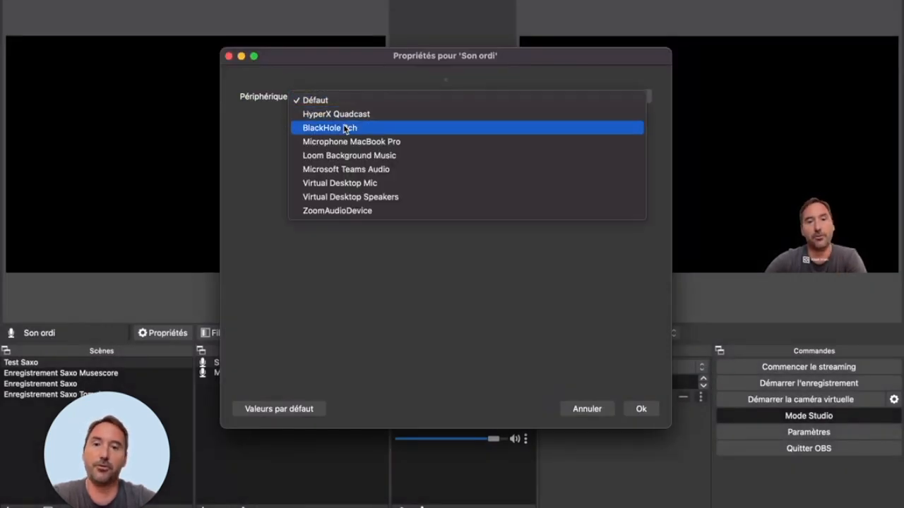
left_click(346, 128)
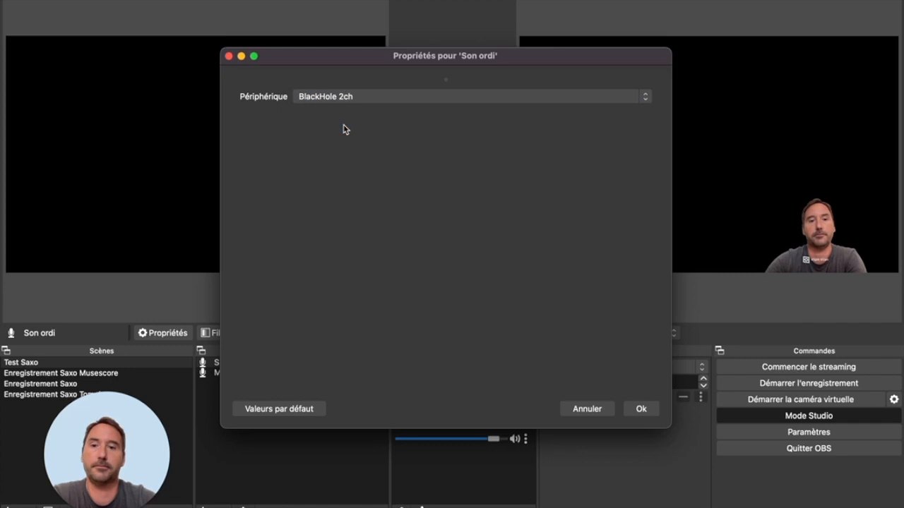
left_click(643, 409)
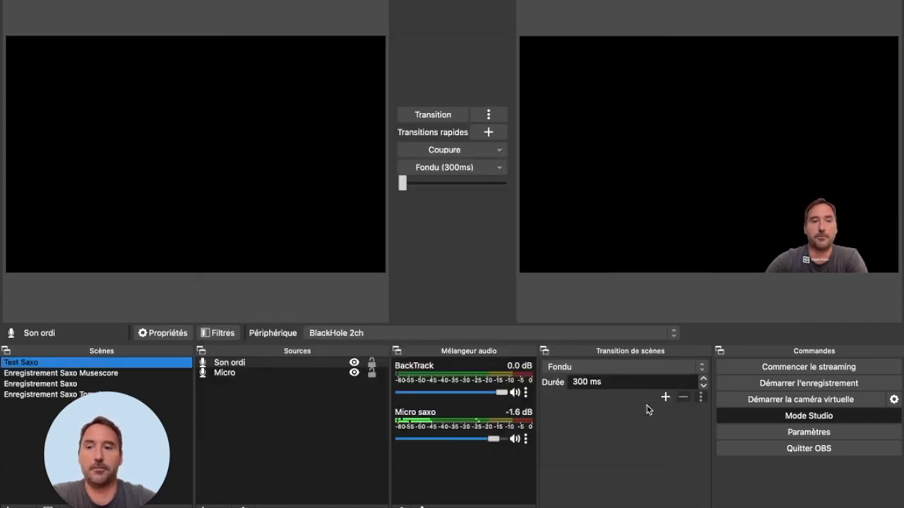
left_click(235, 375)
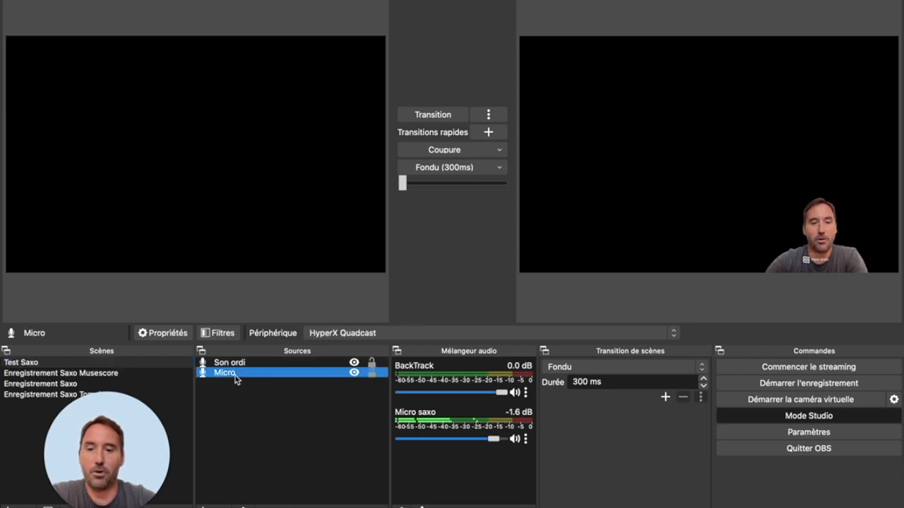
right_click(235, 376)
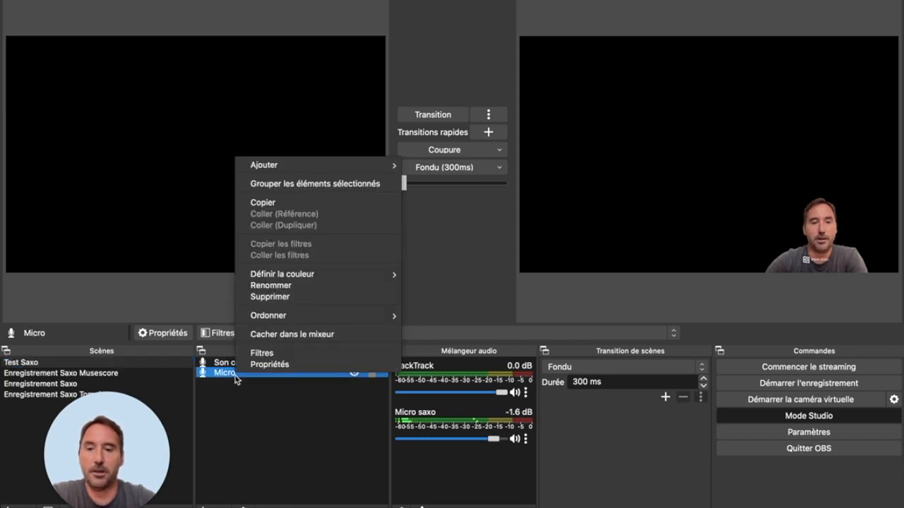
left_click(279, 364)
left_click(572, 411)
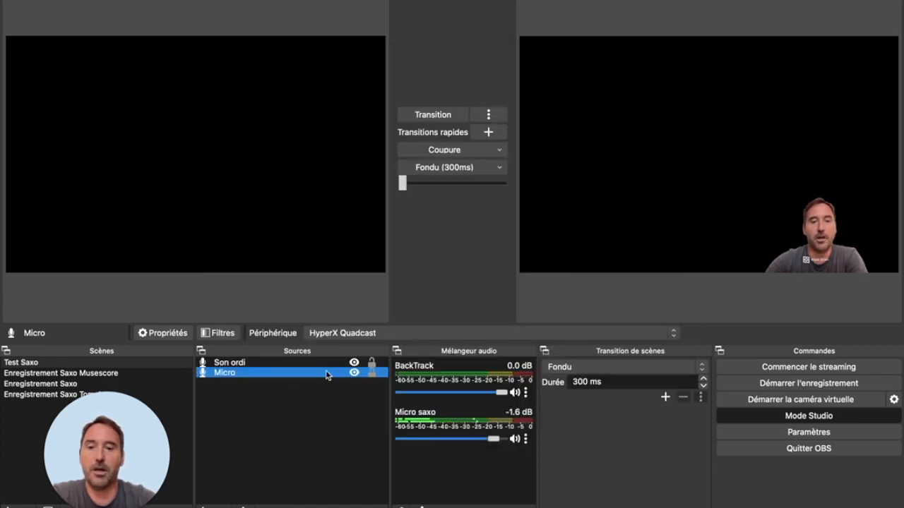
Step: Add a VST 2.x plug-in filter with its default name to the Micro source and select TAL-Reverb-4 as its plug-in
right_click(277, 375)
left_click(306, 352)
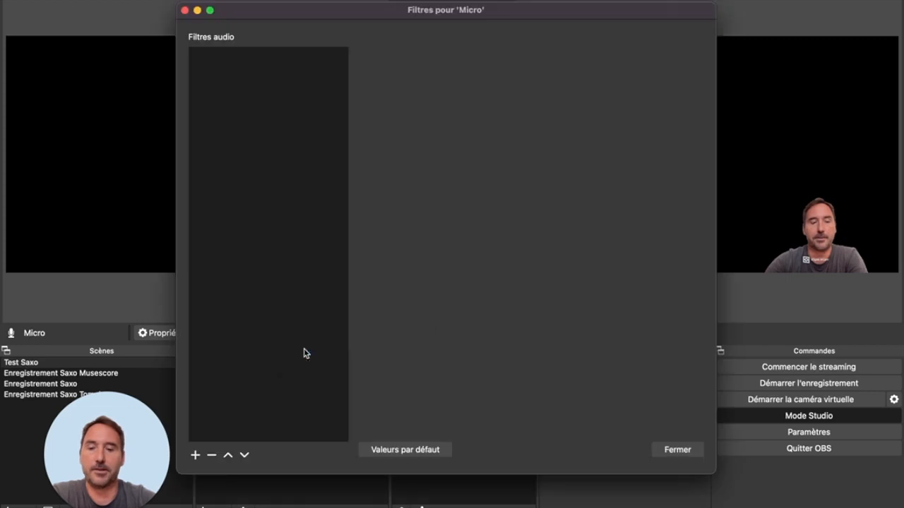
left_click(194, 455)
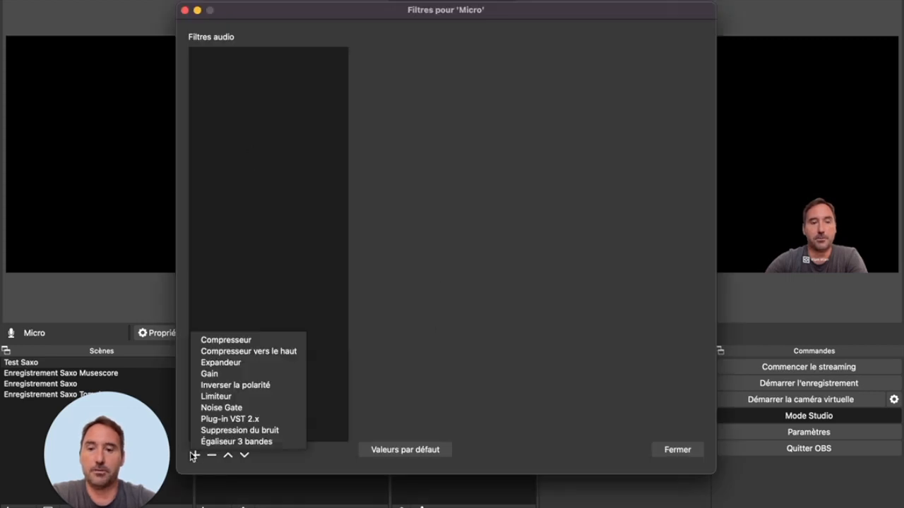
left_click(231, 419)
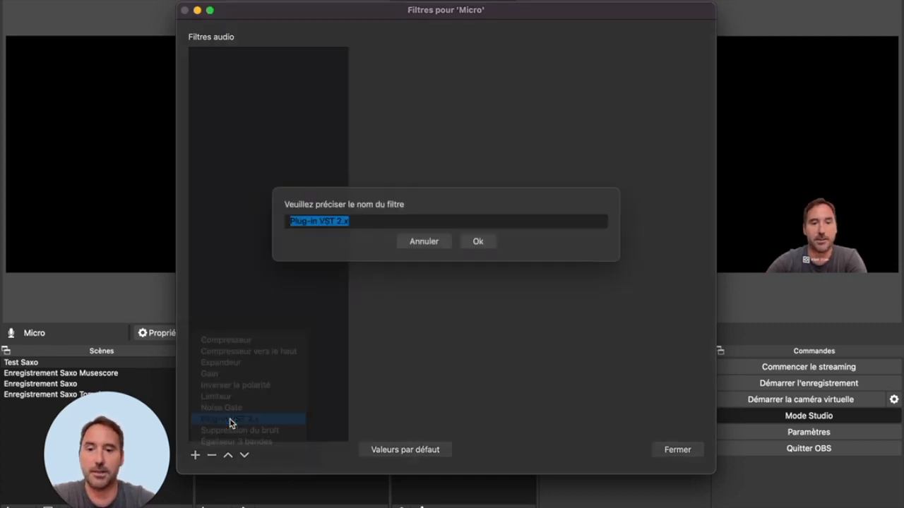
left_click(485, 244)
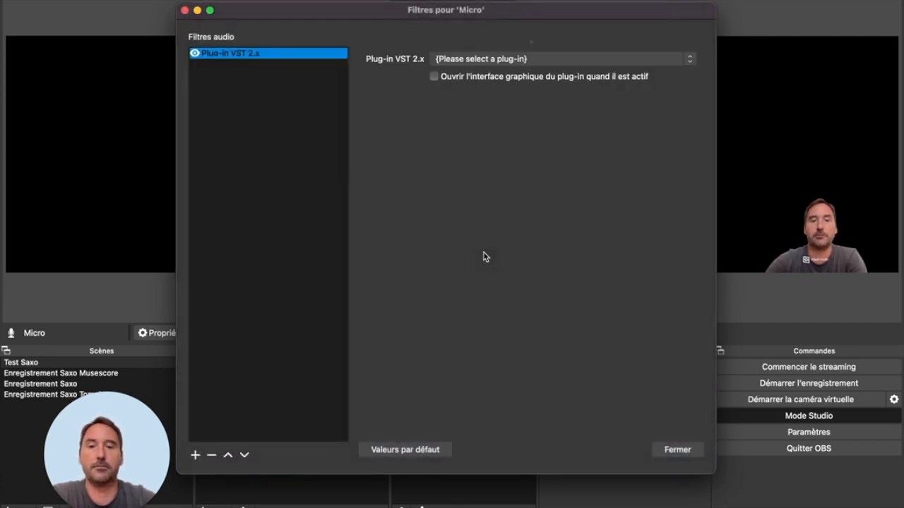
left_click(582, 63)
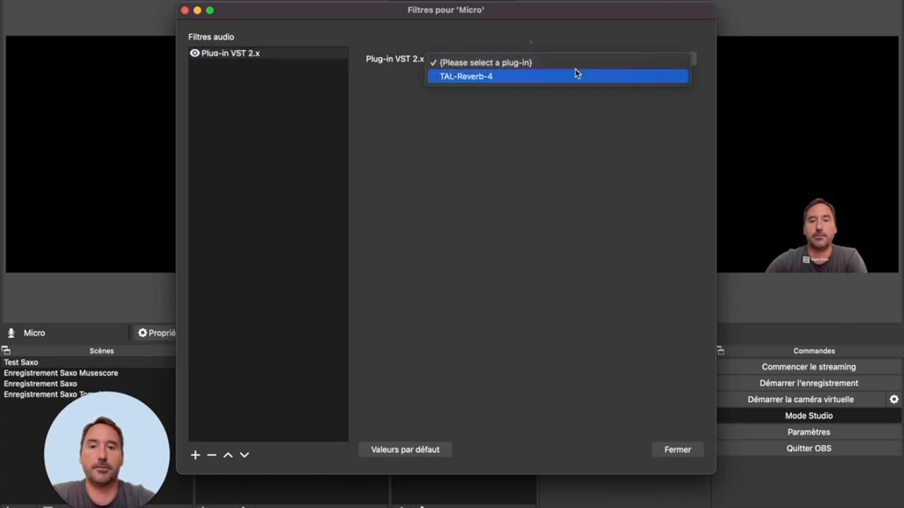
left_click(575, 73)
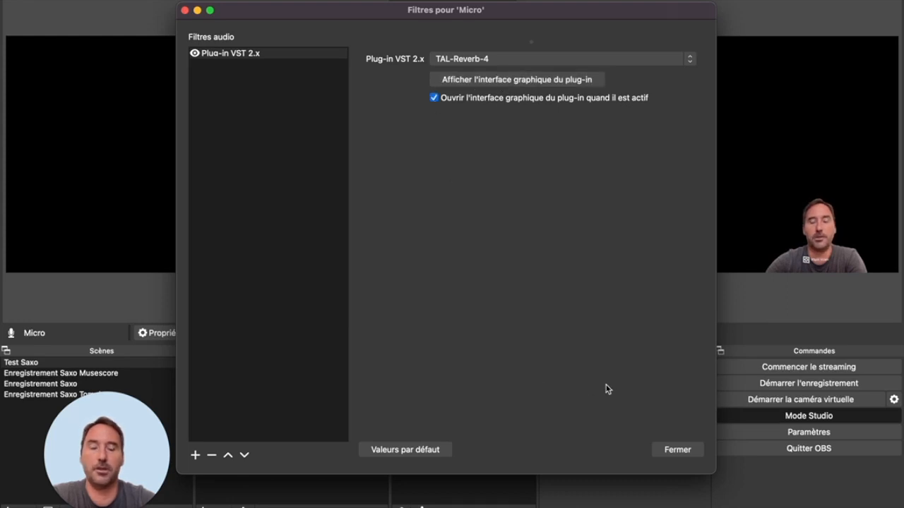
Step: Close the Micro source's filters and check which capture device its properties use
left_click(670, 450)
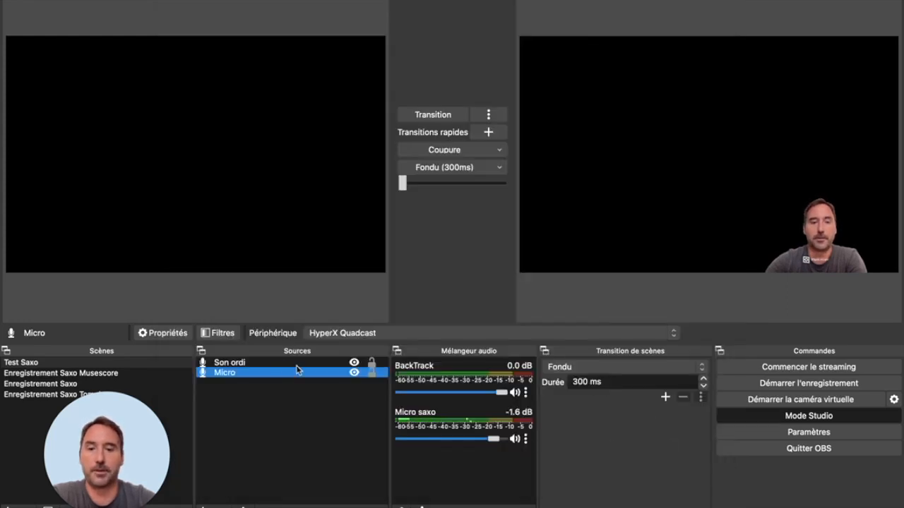
double_click(266, 376)
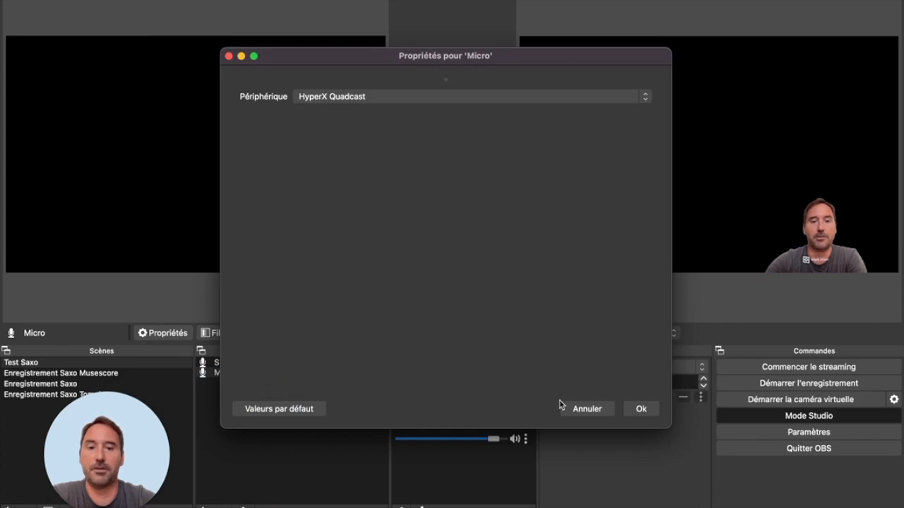
left_click(639, 416)
Step: Switch to Safari and display the full address of the TAL Reverb 4 download page
key("ctrl+Up")
left_click(451, 261)
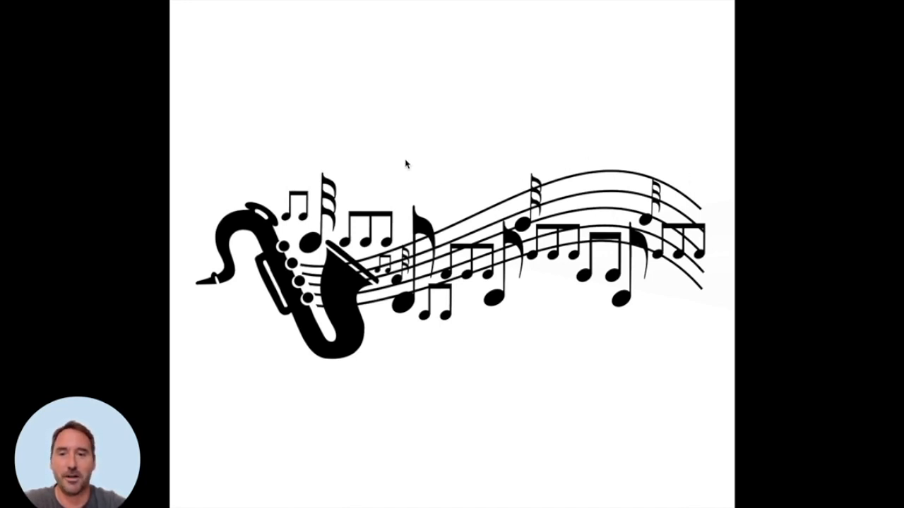
key("ctrl+Up")
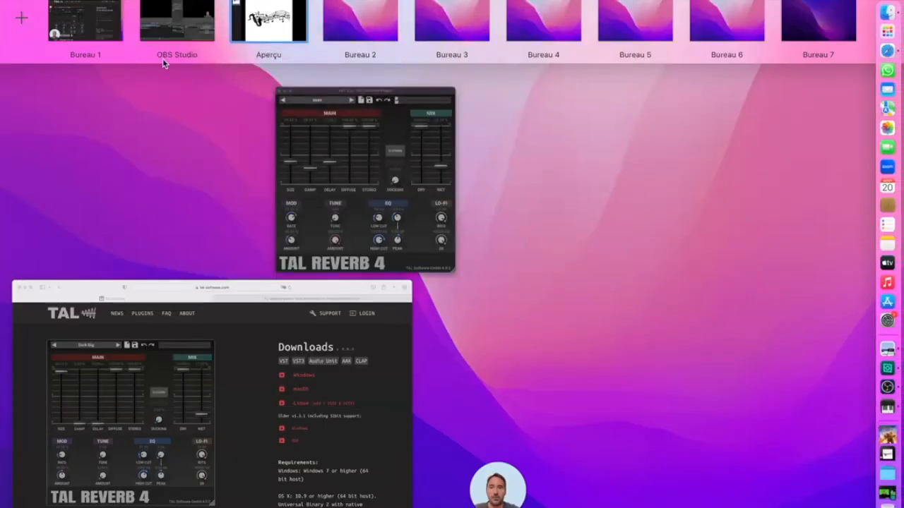
left_click(128, 325)
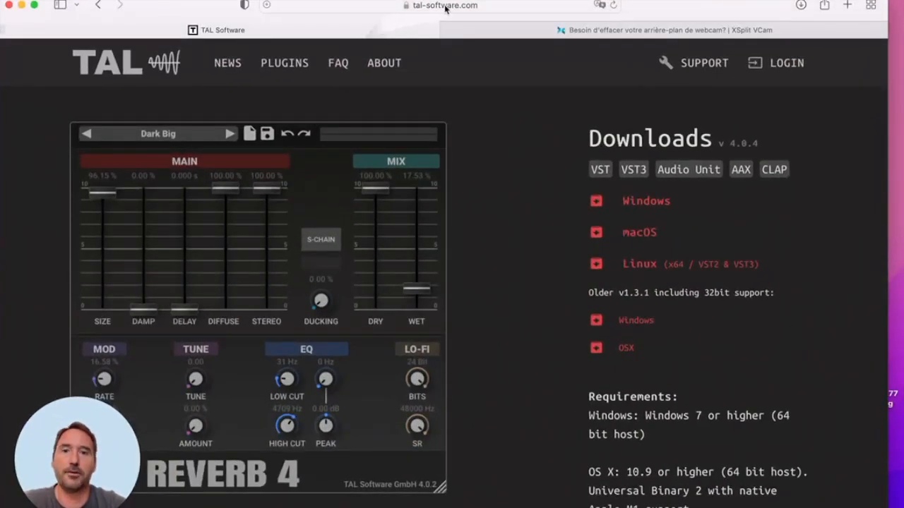
left_click(416, 6)
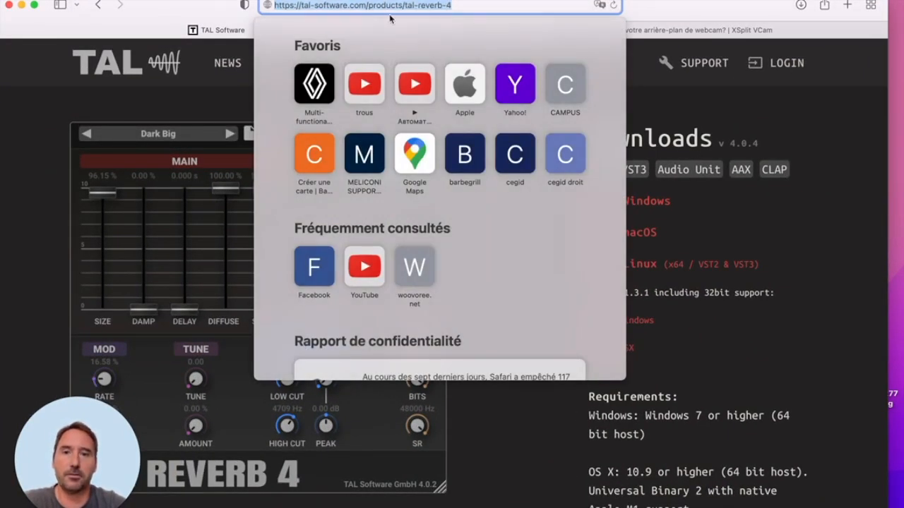
left_click(466, 6)
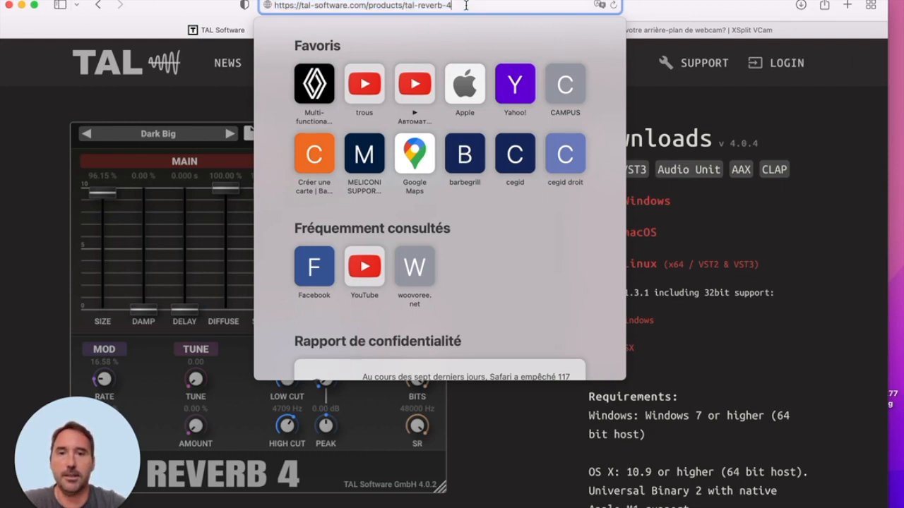
left_click(179, 98)
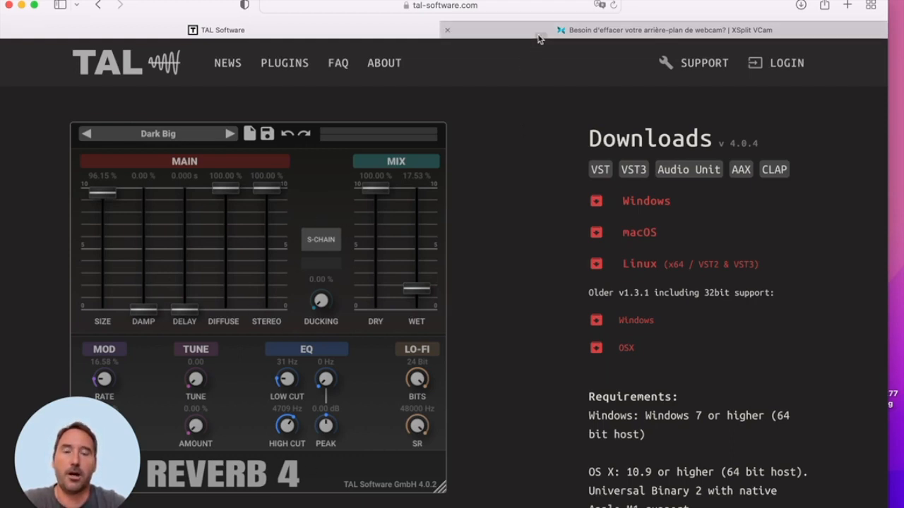
Step: View the XSplit VCam product page and close the browser window
mouse_move(538, 38)
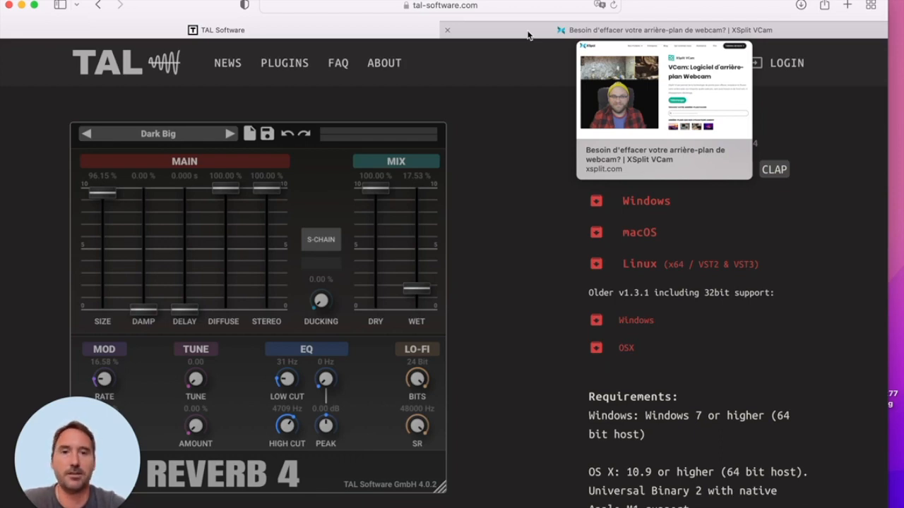
left_click(528, 35)
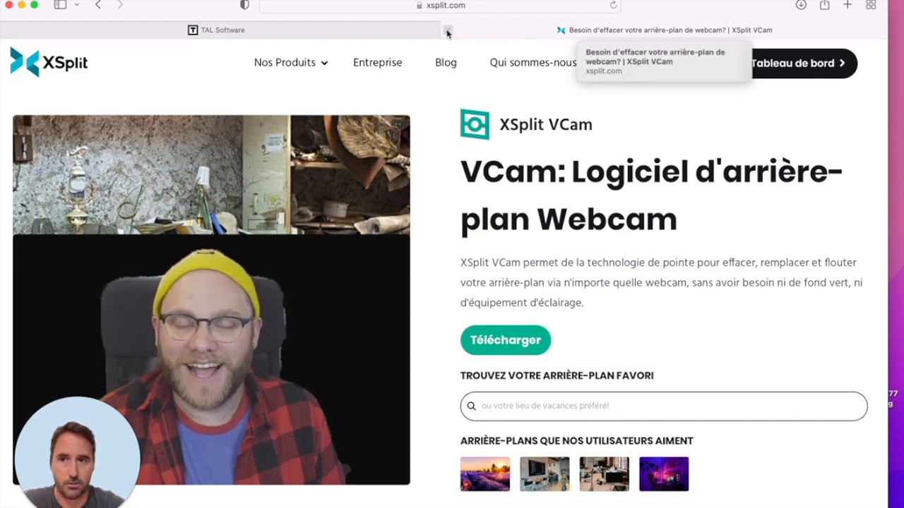
left_click(9, 5)
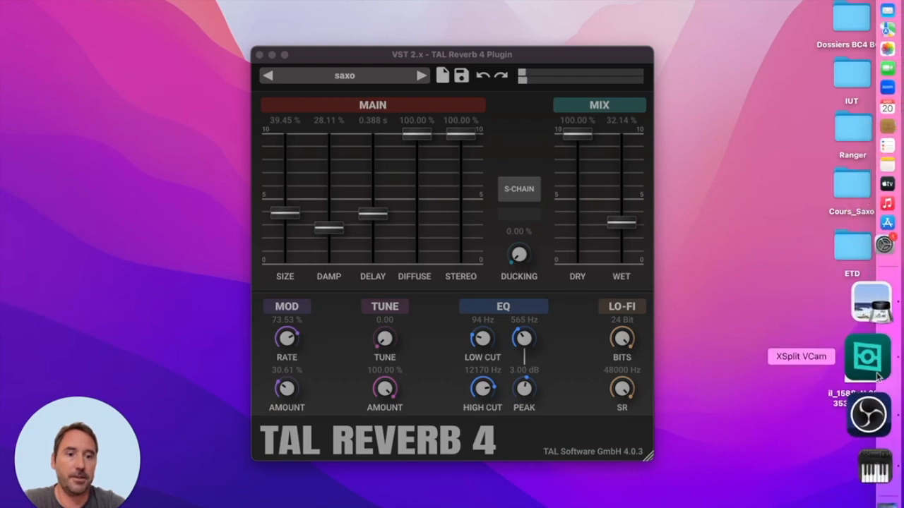
Step: Switch to XSplit VCam, preview the living-room background, set the solid green background instead, and minimize the window
left_click(876, 376)
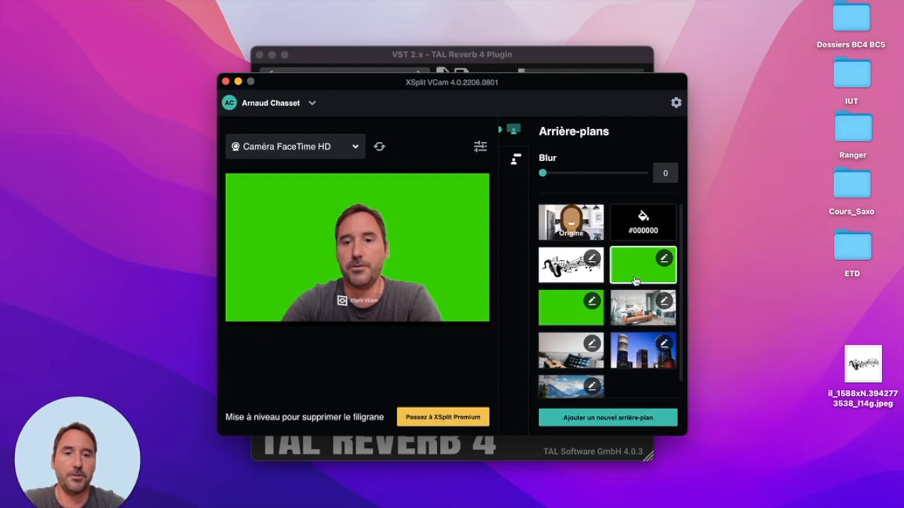
left_click(638, 311)
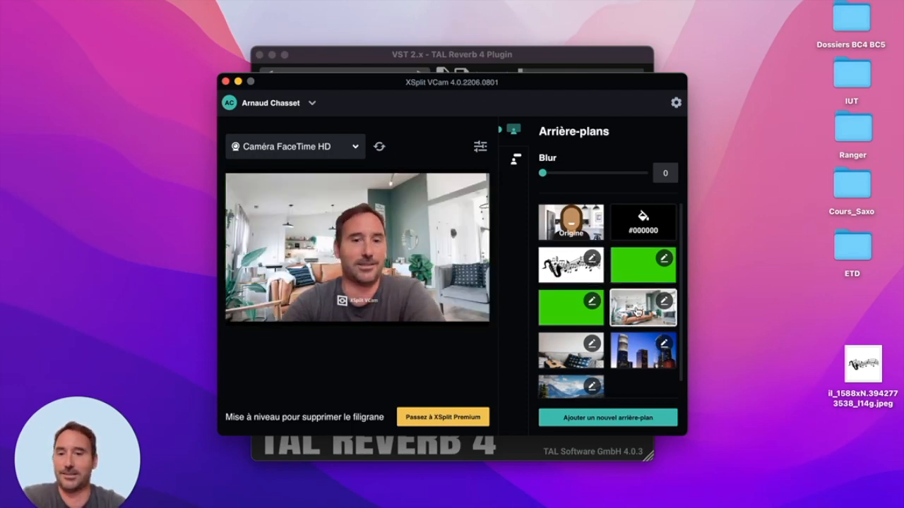
left_click(627, 272)
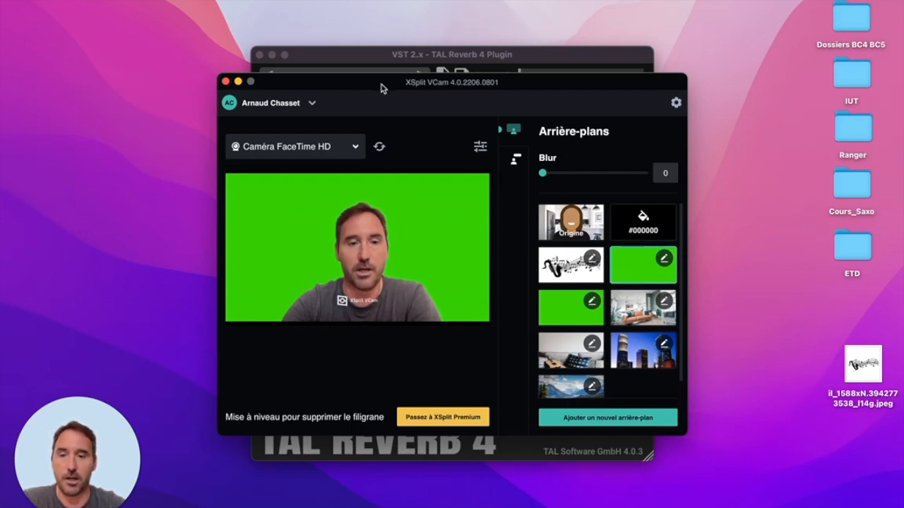
left_click(239, 82)
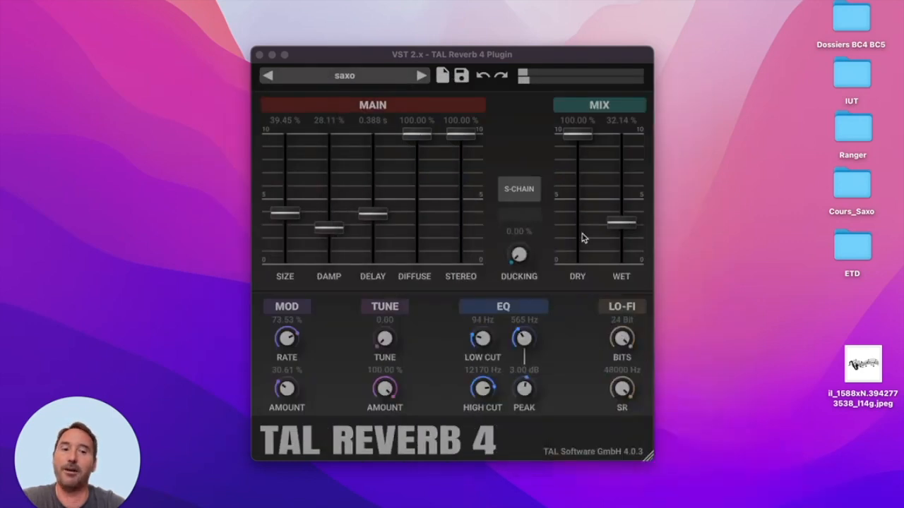
Step: Switch to OBS Studio and add a new video capture device source named "Vidéo" to the Test Saxo scene
mouse_move(901, 351)
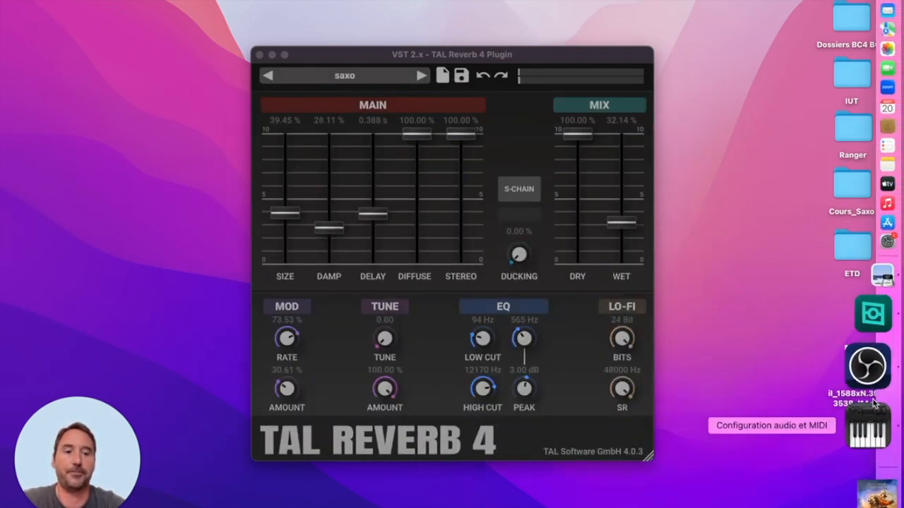
left_click(872, 388)
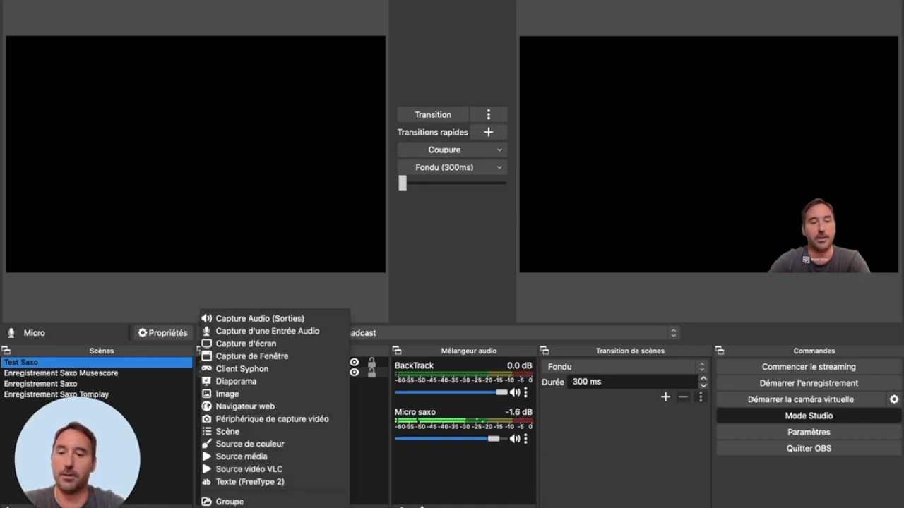
left_click(269, 420)
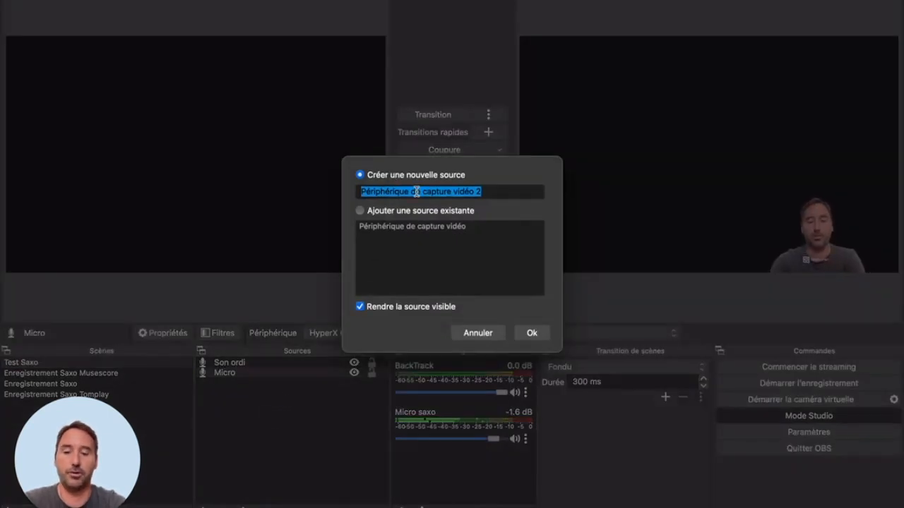
type("Vidéo")
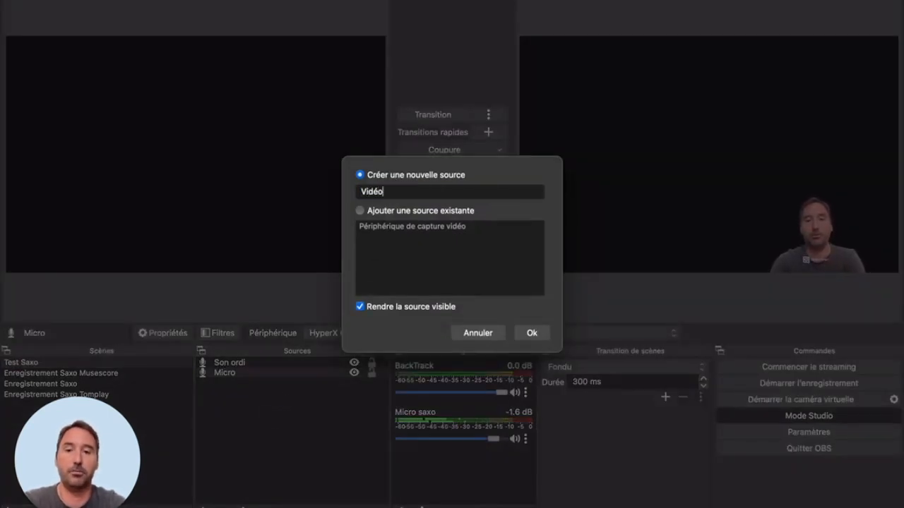
left_click(530, 332)
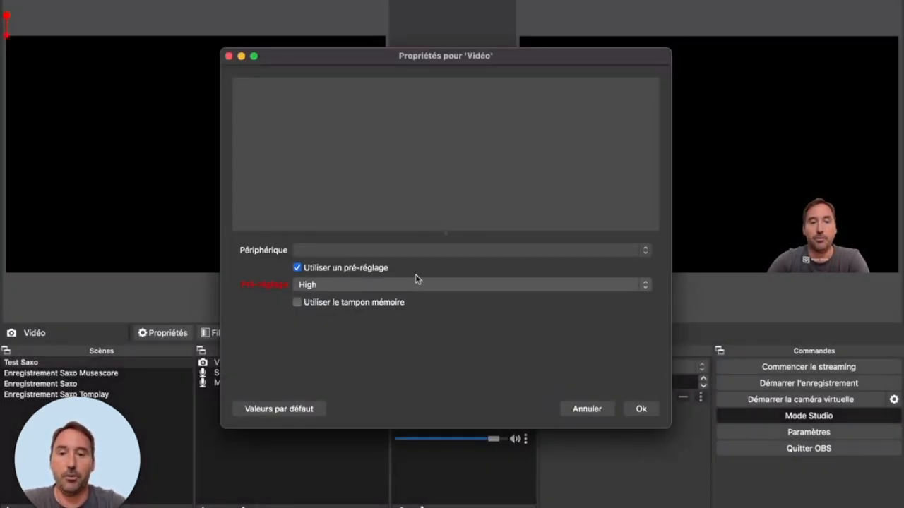
Step: Set the Vidéo source's device to XSplit VCam and shrink it into the canvas's lower-right corner, about 1766 px from the left and 1173 px from the top
left_click(644, 250)
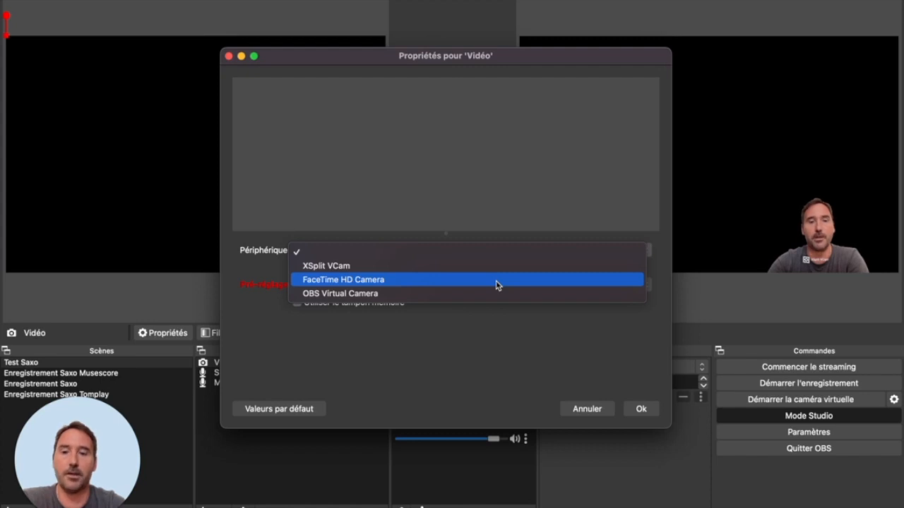
left_click(409, 269)
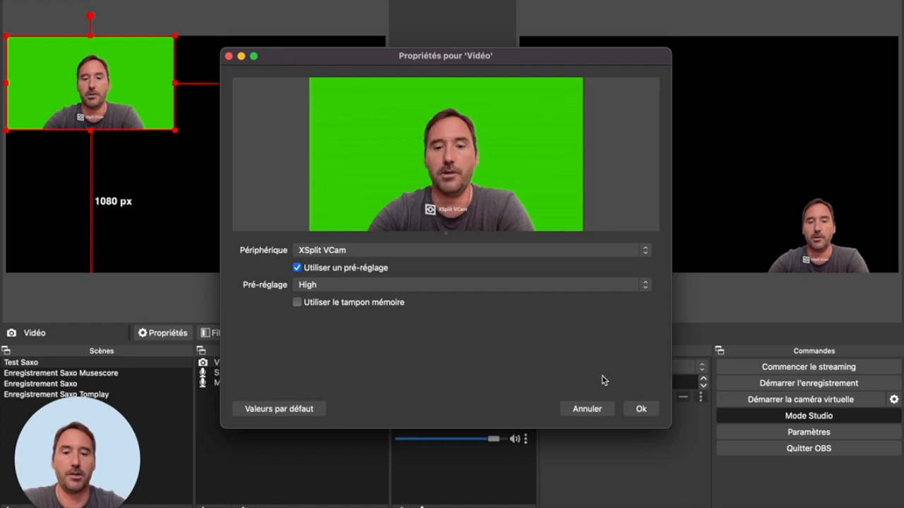
left_click(638, 409)
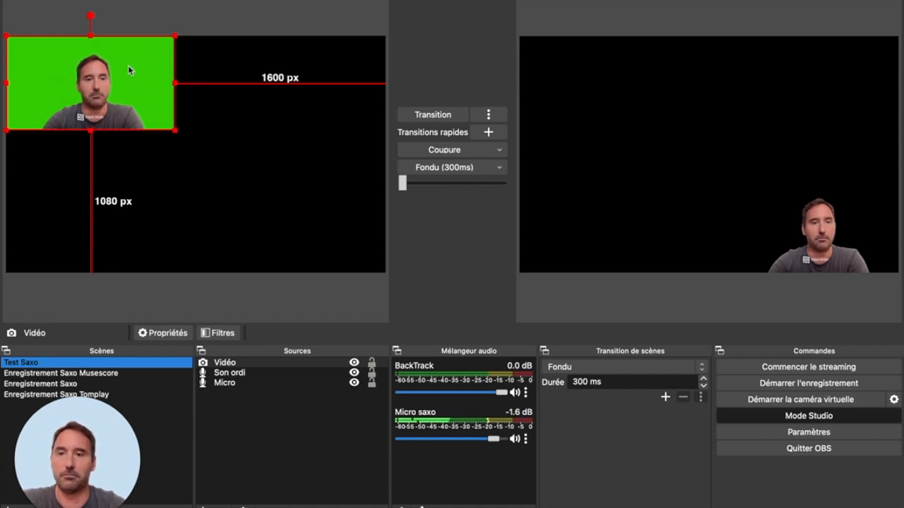
left_click_drag(129, 69, 339, 206)
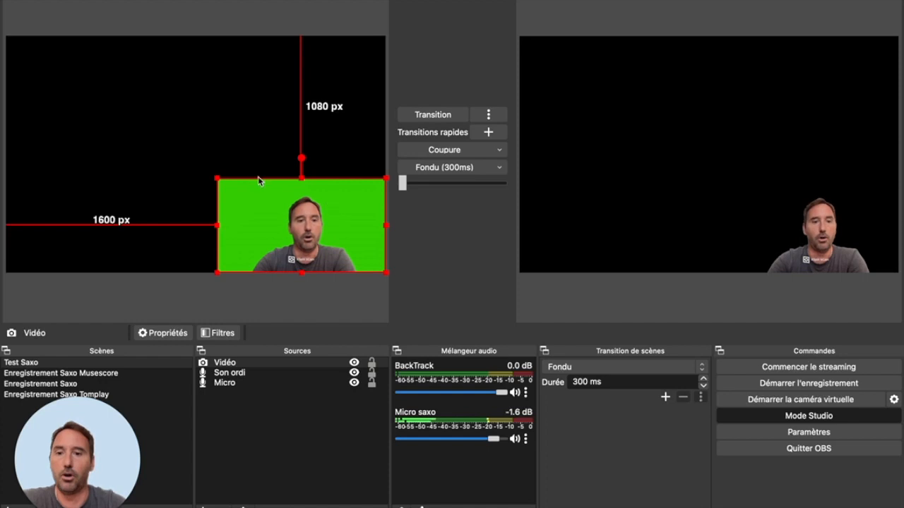
left_click_drag(217, 173, 239, 200)
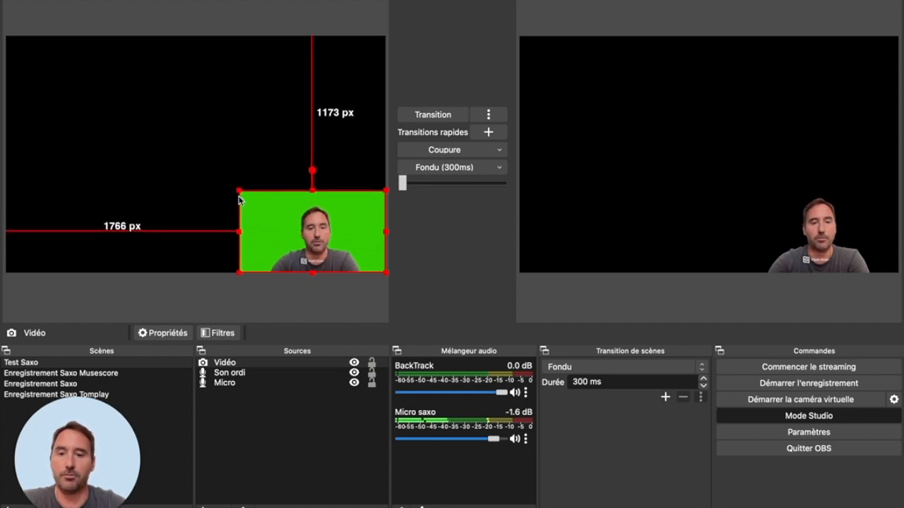
Step: Add a Chroma Key effect filter with its default name to the Vidéo source
right_click(274, 363)
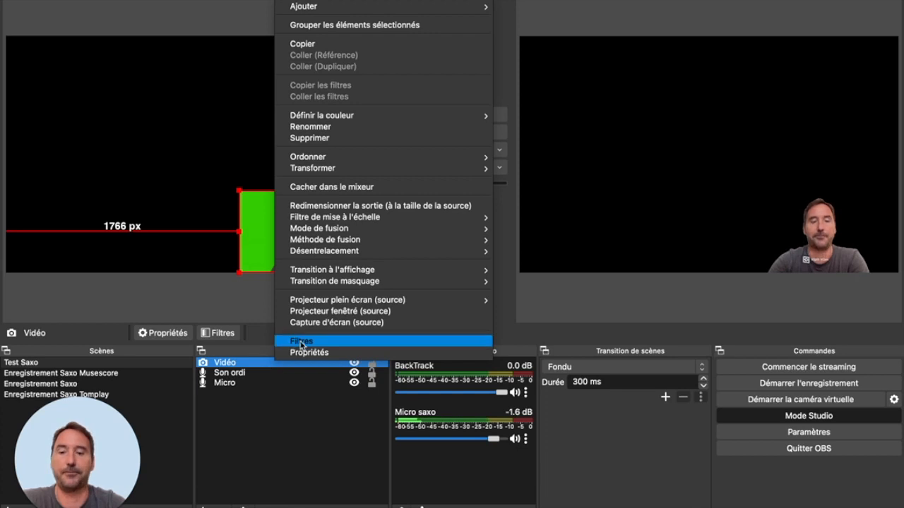
left_click(301, 343)
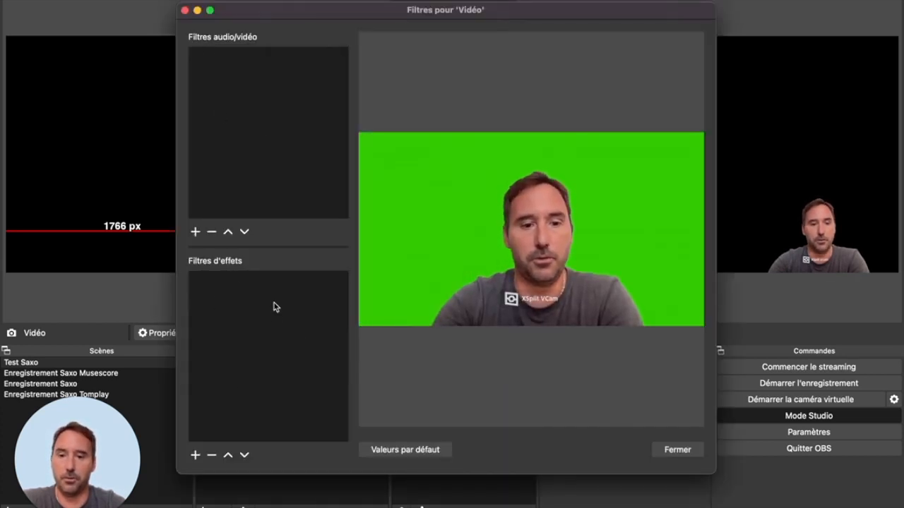
left_click(195, 455)
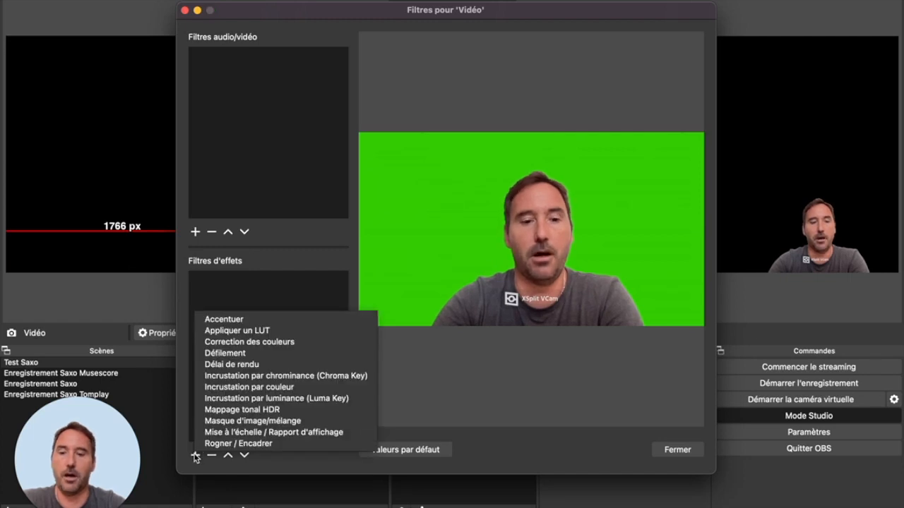
left_click(257, 376)
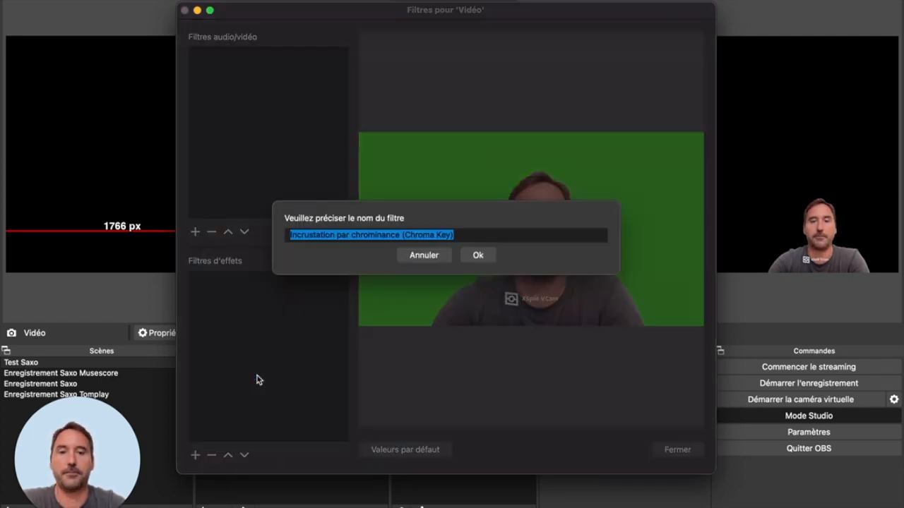
left_click(472, 255)
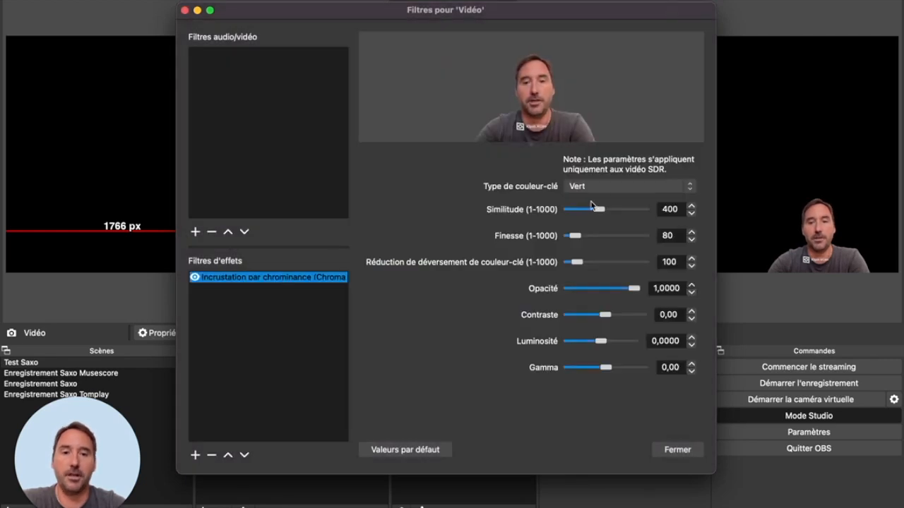
Step: Set the chroma key's colour type to custom with key colour #00ff00 and close the filters
left_click(691, 188)
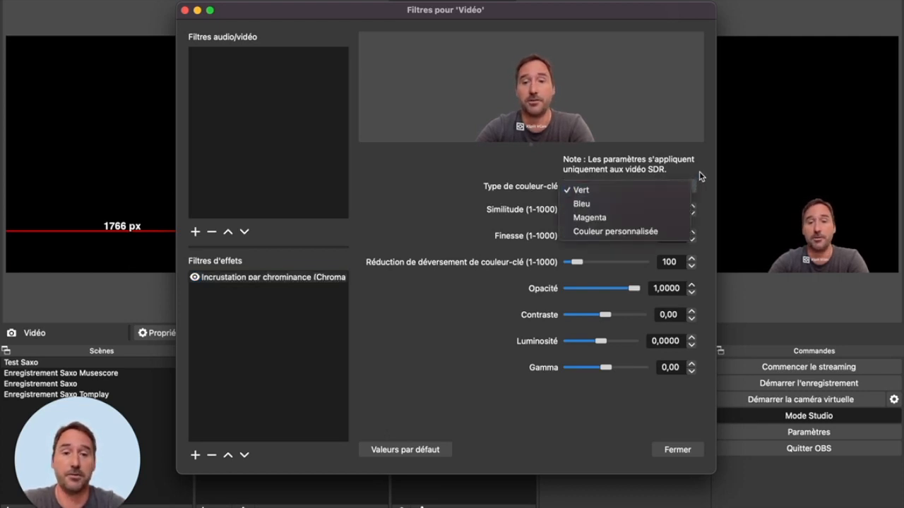
left_click(652, 232)
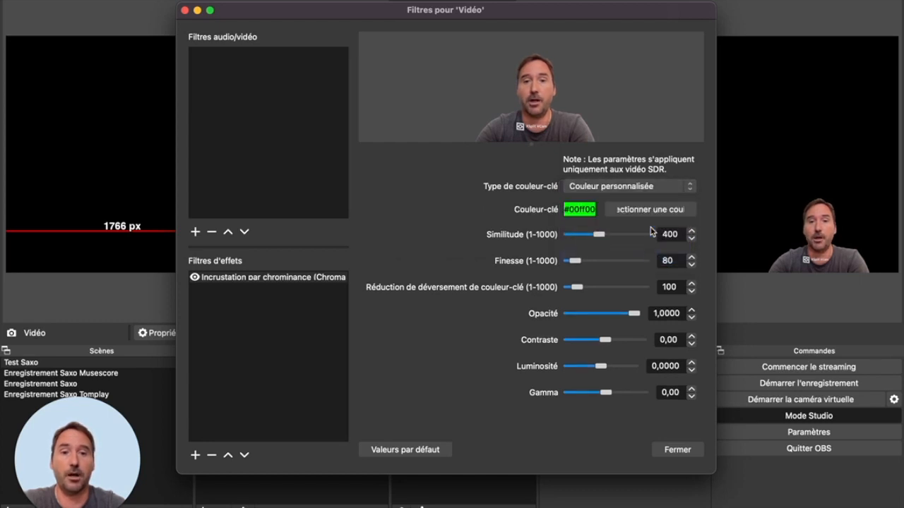
left_click(628, 212)
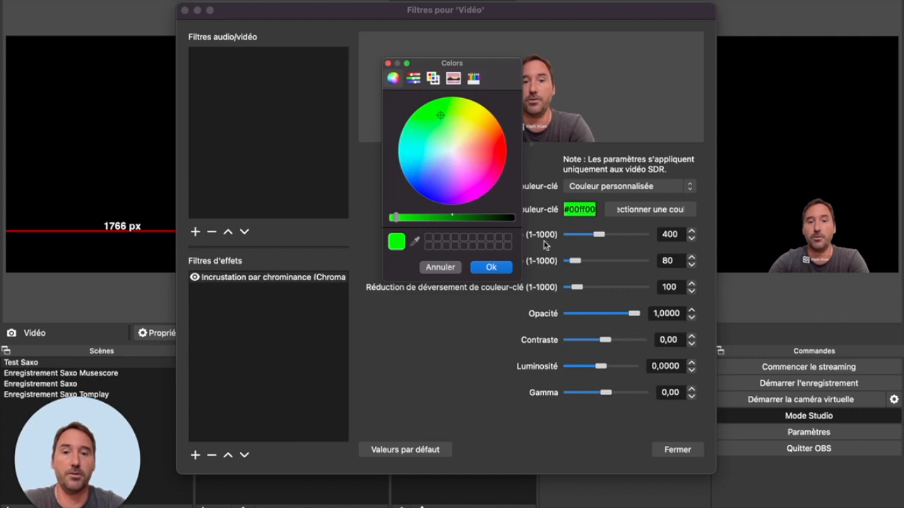
left_click(493, 267)
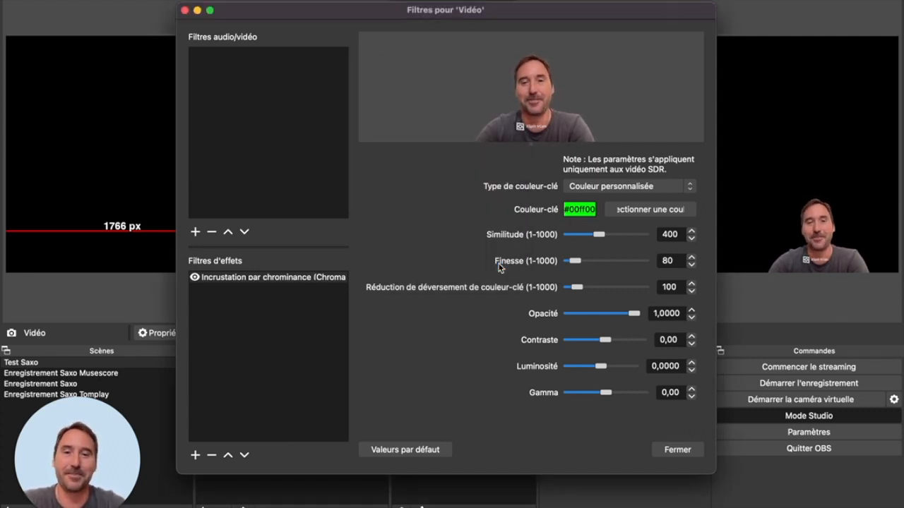
left_click(674, 449)
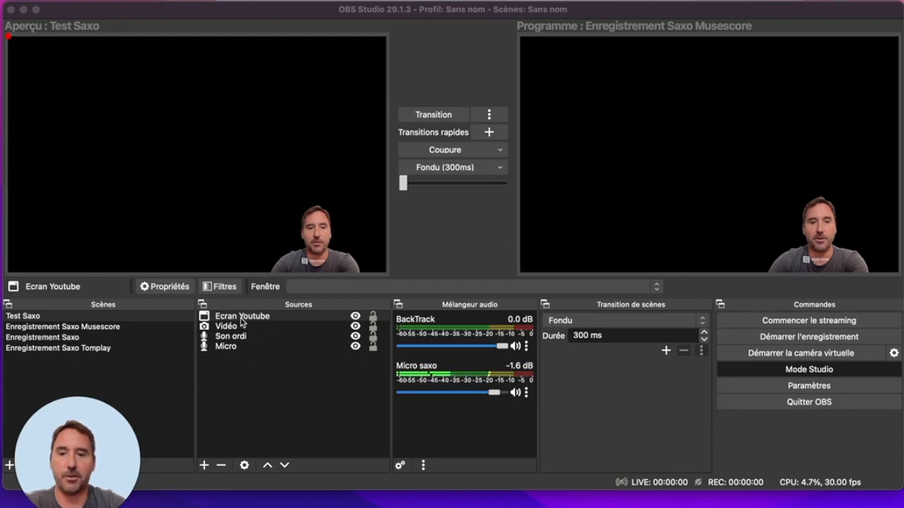
Step: Check the QuickTime Player backing-track video window among the open windows and desktops, and return to OBS Studio
right_click(243, 321)
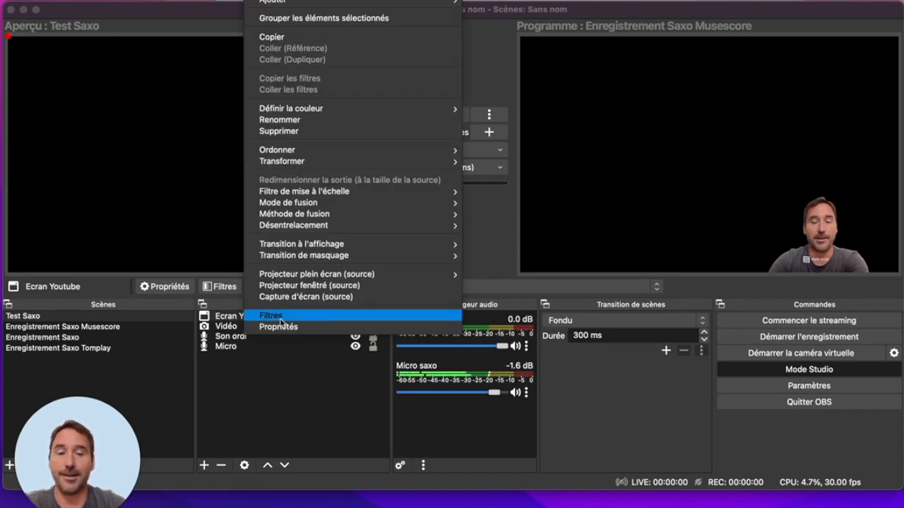
left_click(242, 396)
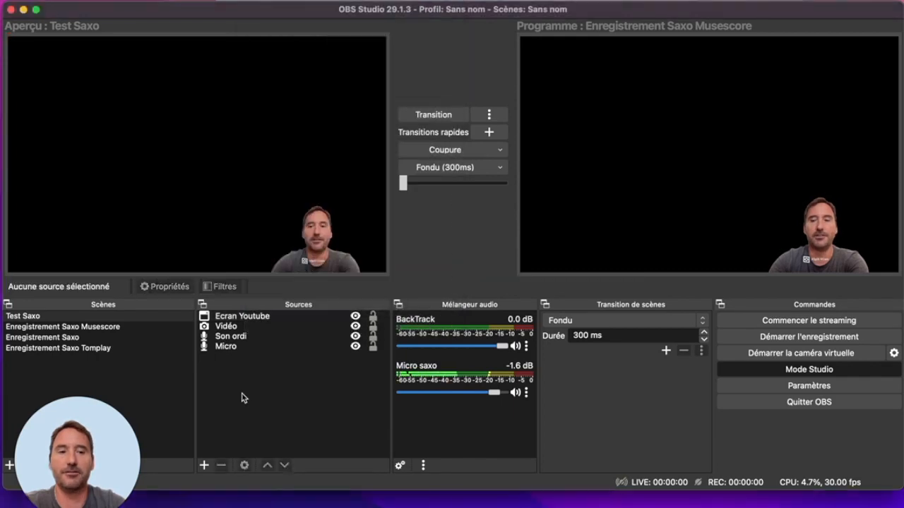
key("ctrl+Up")
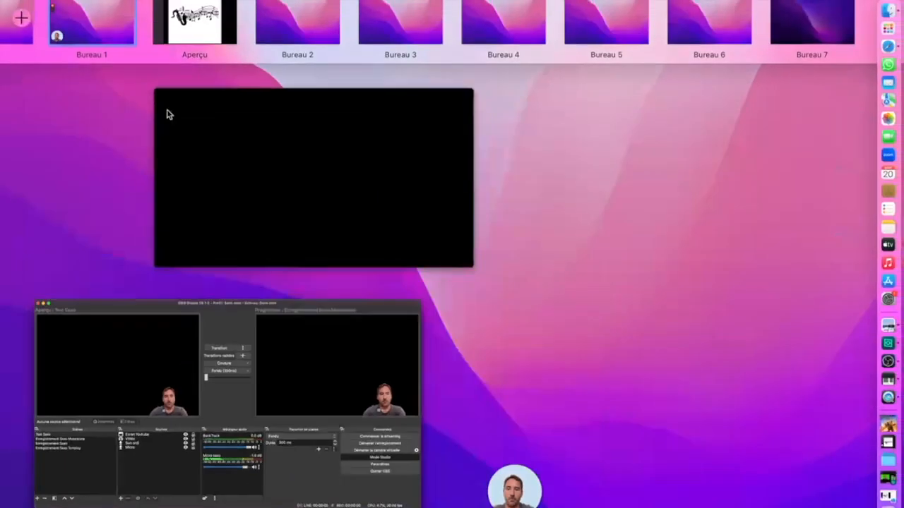
left_click(367, 208)
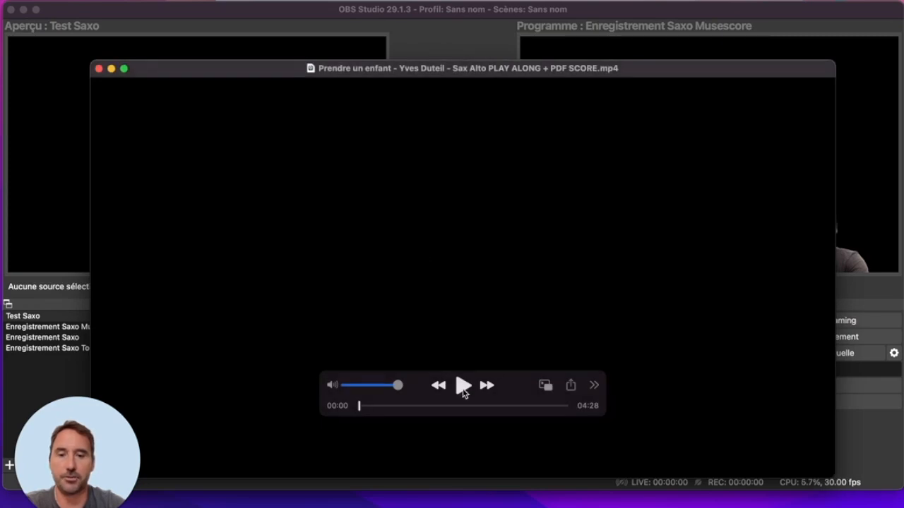
key("ctrl+Up")
left_click(57, 48)
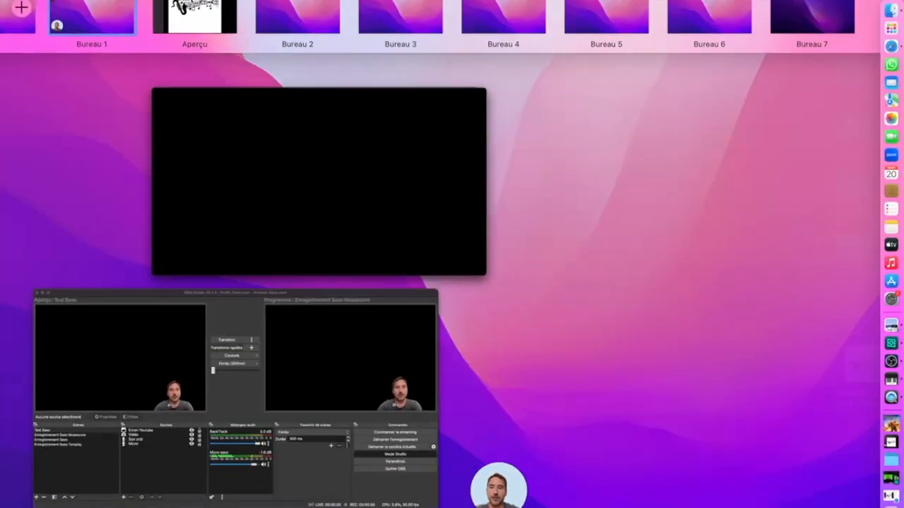
key("ctrl+Up")
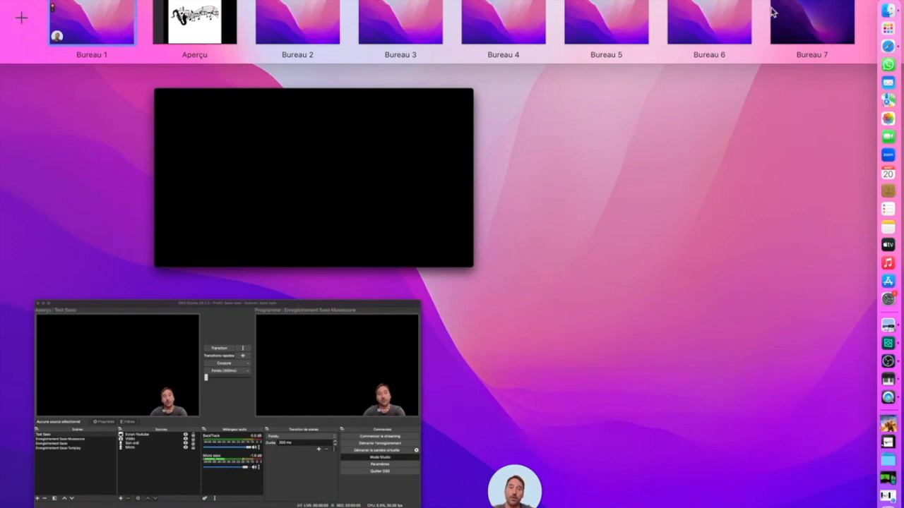
left_click(58, 31)
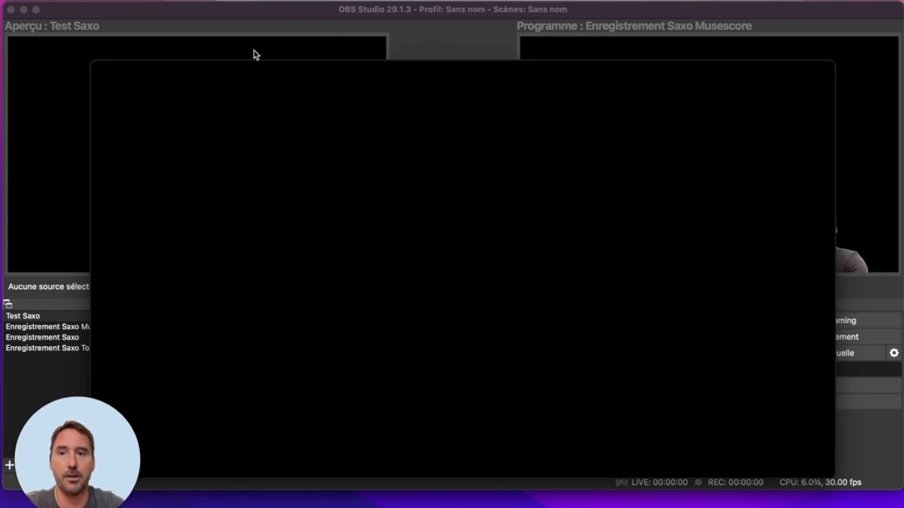
key("ctrl+Up")
left_click(226, 234)
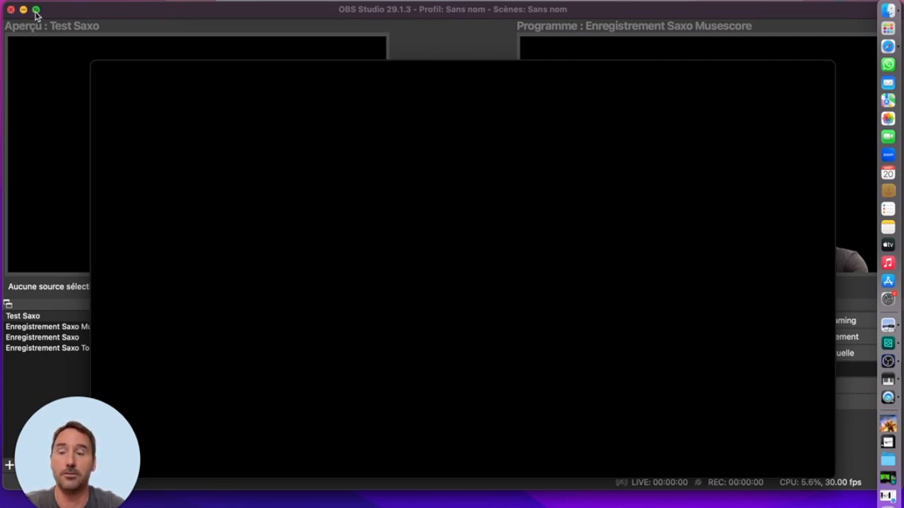
mouse_move(207, 129)
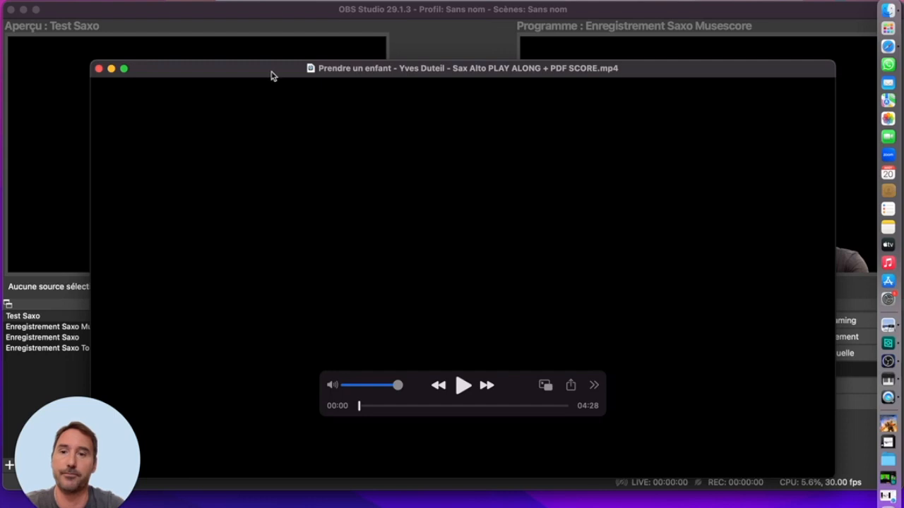
left_click(289, 17)
Step: Set the Ecran Youtube source's captured window to the QuickTime Player video "Prendre un enfant - Yves Duteil - Sax Alto PLAY ALONG + PDF SCORE.mp4"
left_click(254, 317)
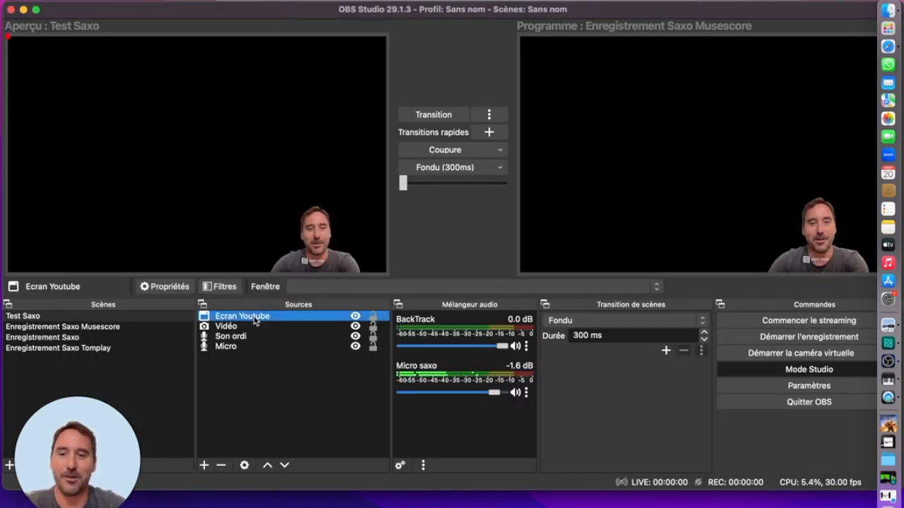
right_click(255, 317)
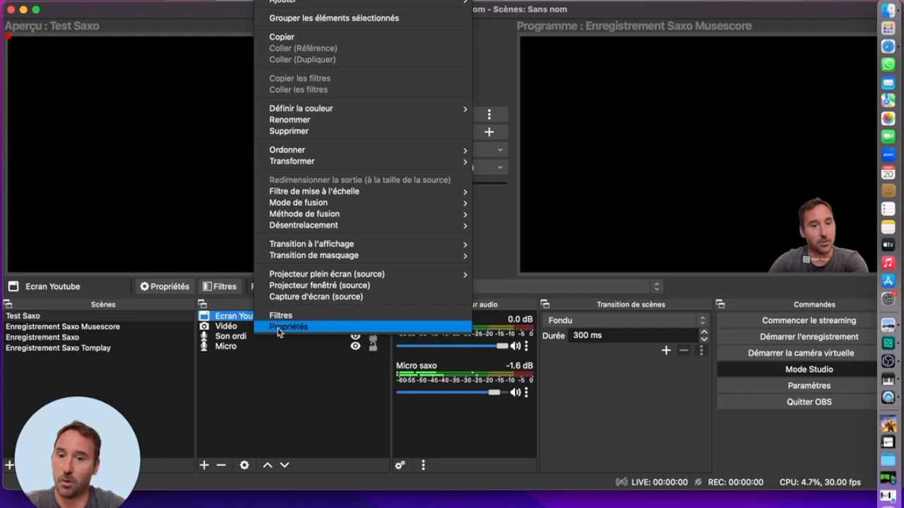
left_click(279, 328)
left_click(367, 250)
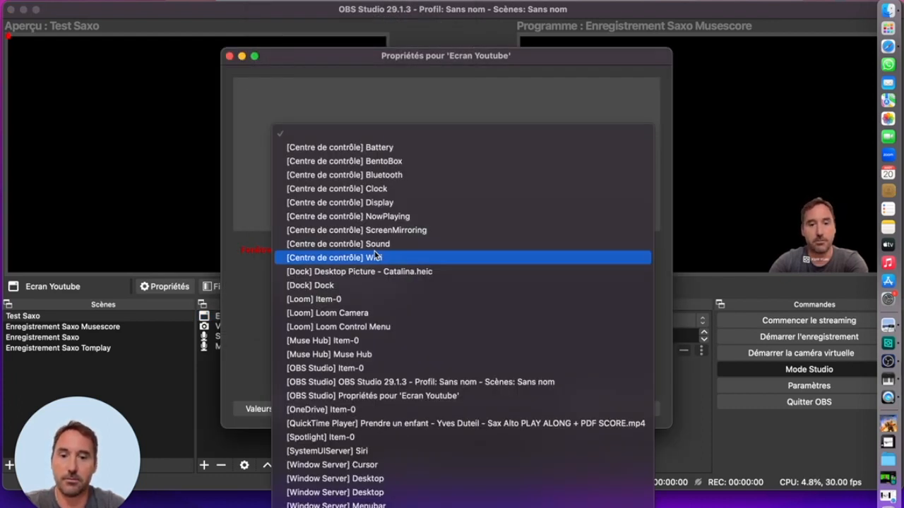
left_click(386, 422)
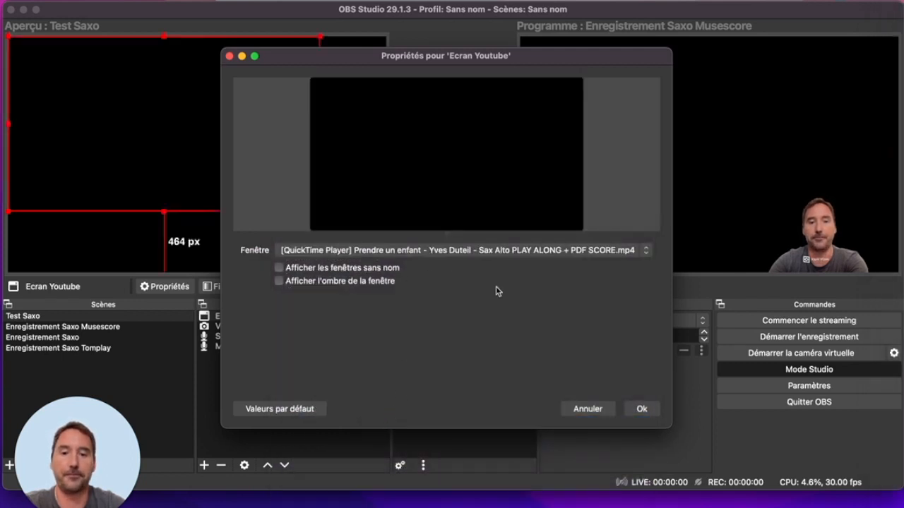
left_click(641, 410)
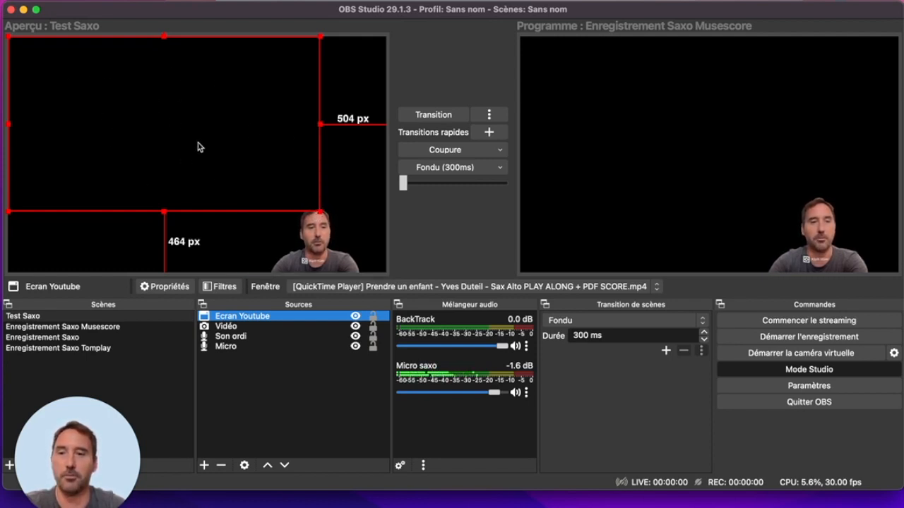
Step: Enlarge the Ecran Youtube source to the full canvas width, about 179 px above its lower edge, and send it behind all other sources
left_click_drag(321, 214, 375, 249)
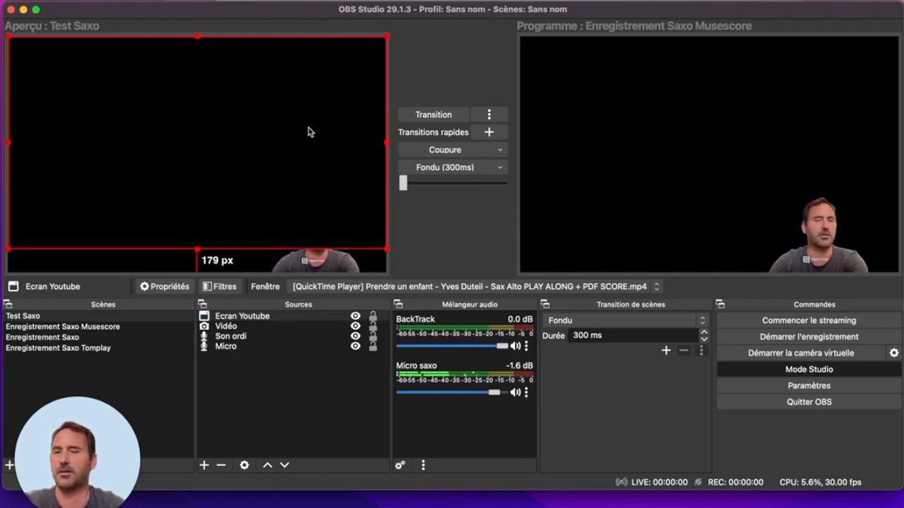
right_click(264, 132)
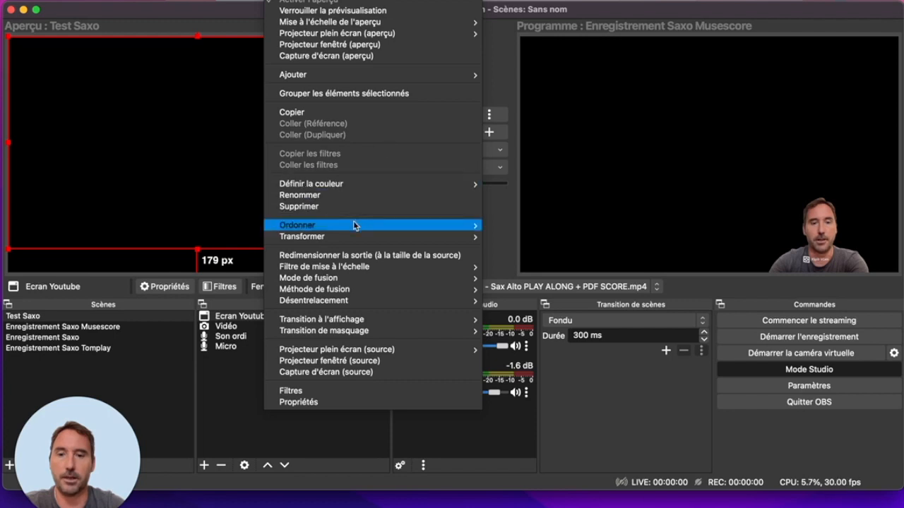
mouse_move(380, 225)
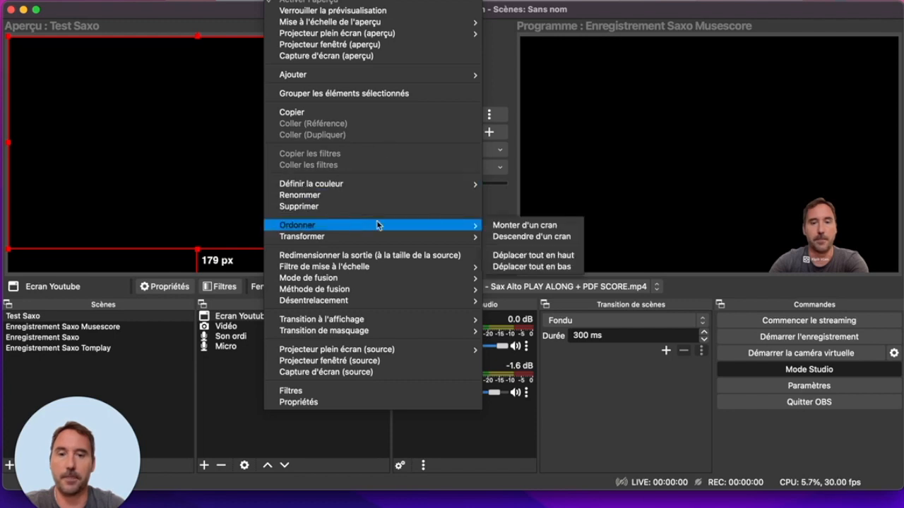
left_click(507, 264)
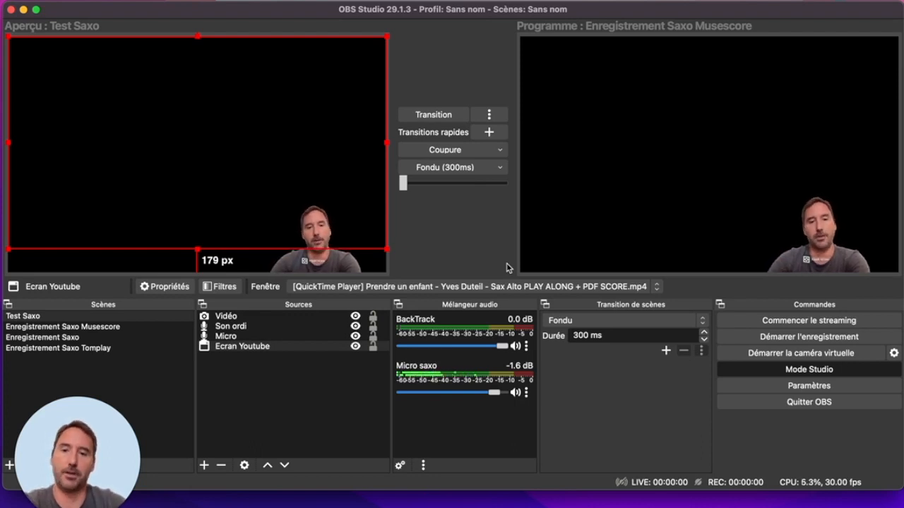
right_click(253, 353)
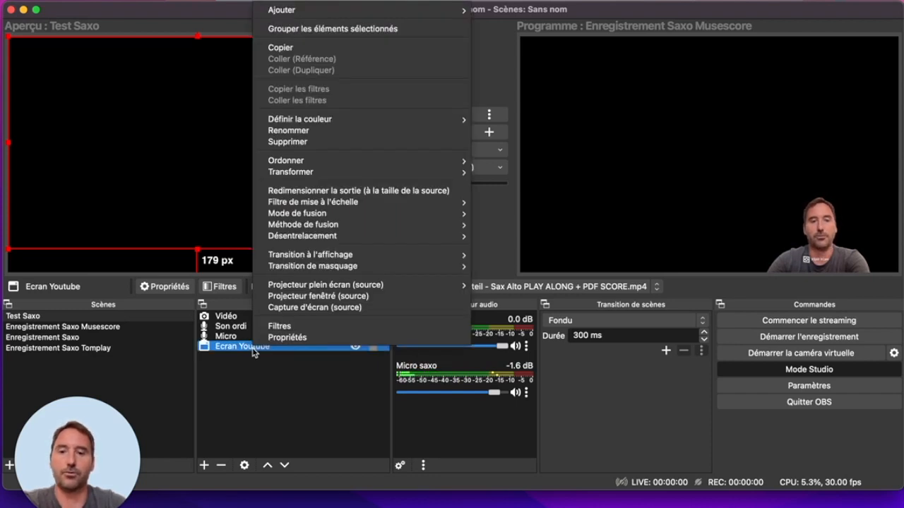
left_click(297, 338)
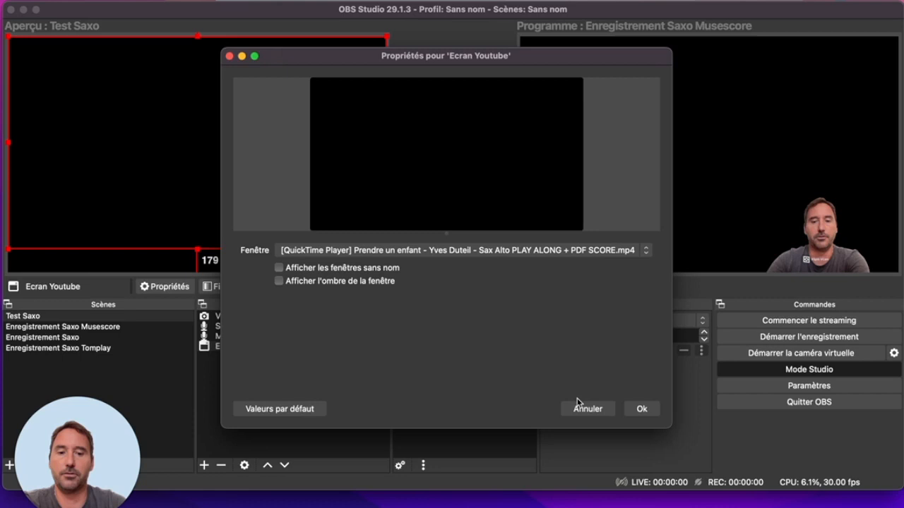
left_click(576, 407)
right_click(280, 352)
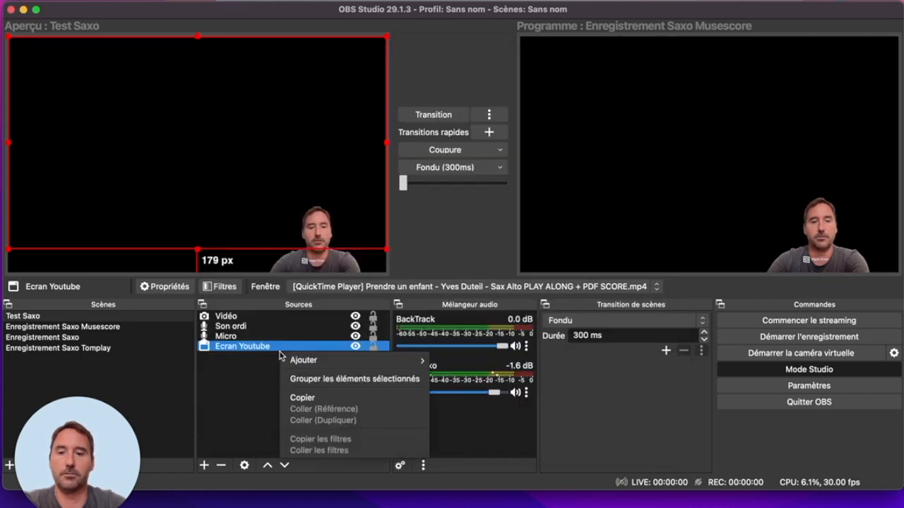
left_click(260, 351)
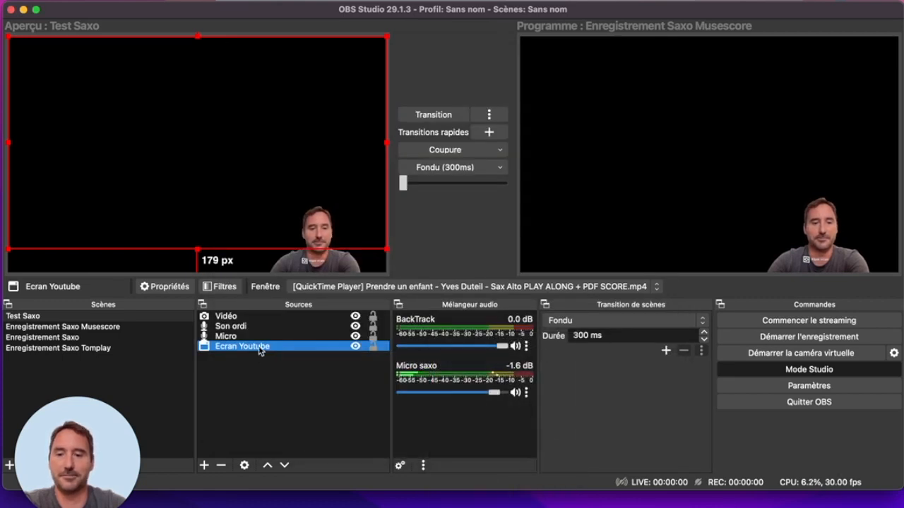
Step: Add a "Mise à l'échelle / Rapport d'affichage" effect filter with its default name to Ecran Youtube, with resolution "Résolution de base (canevas)"
right_click(260, 351)
left_click(296, 327)
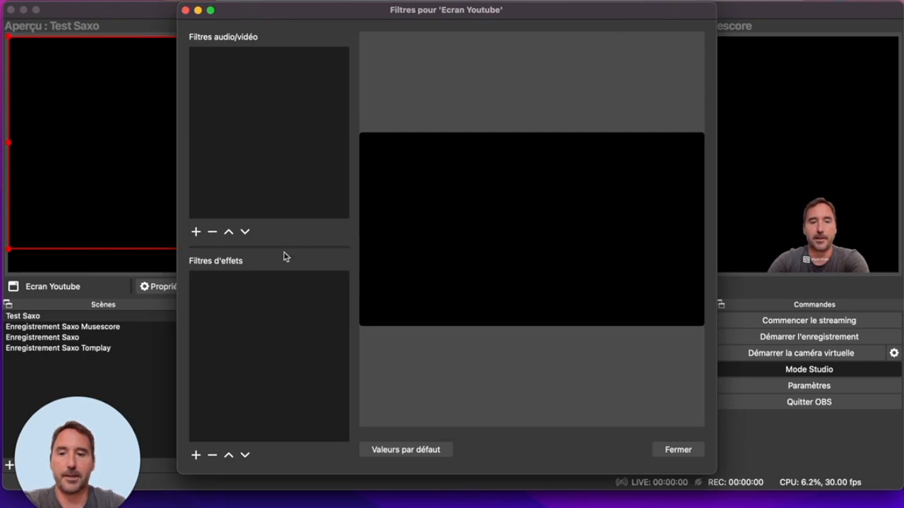
left_click(196, 456)
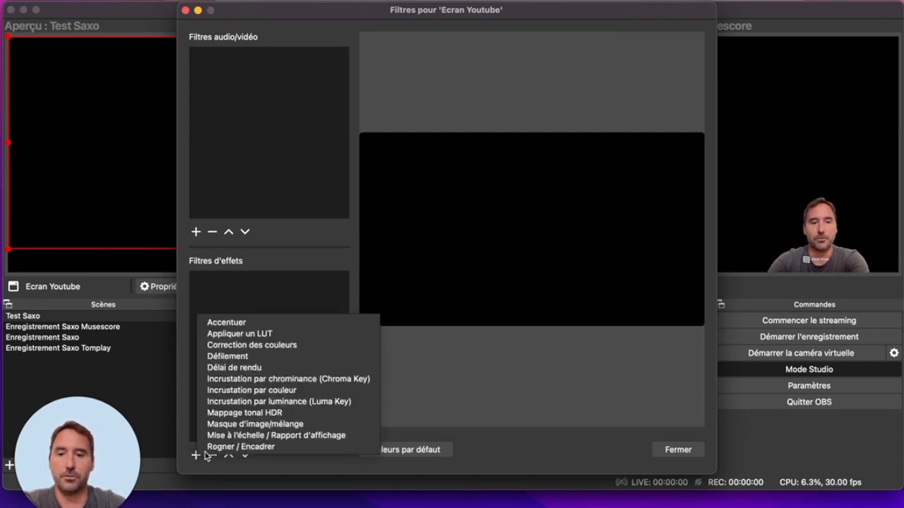
left_click(259, 438)
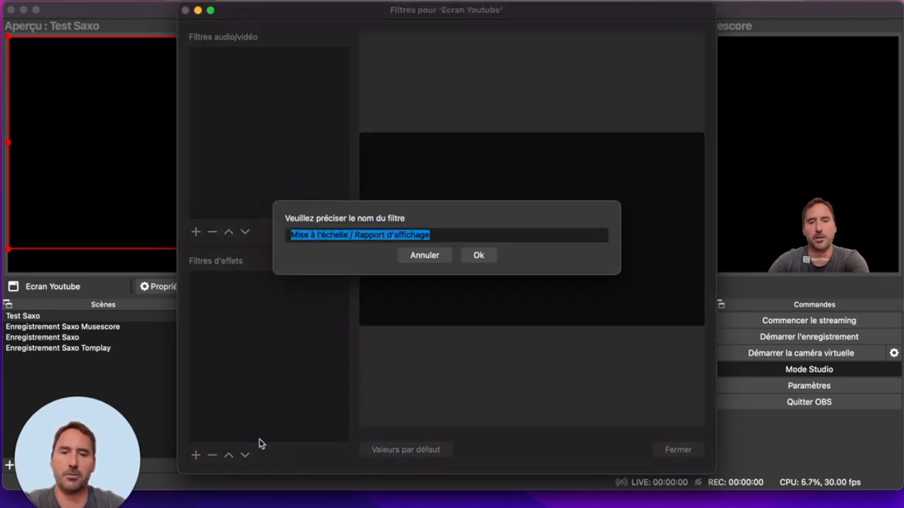
left_click(479, 257)
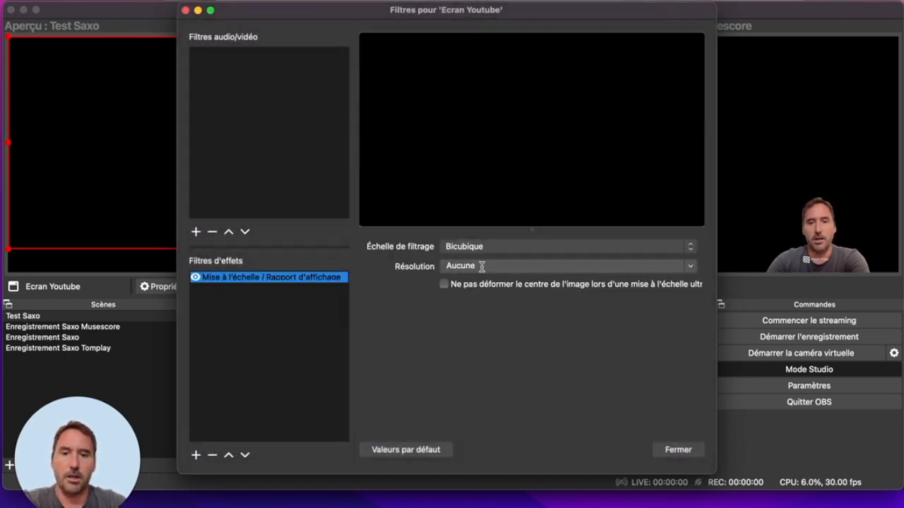
left_click(690, 266)
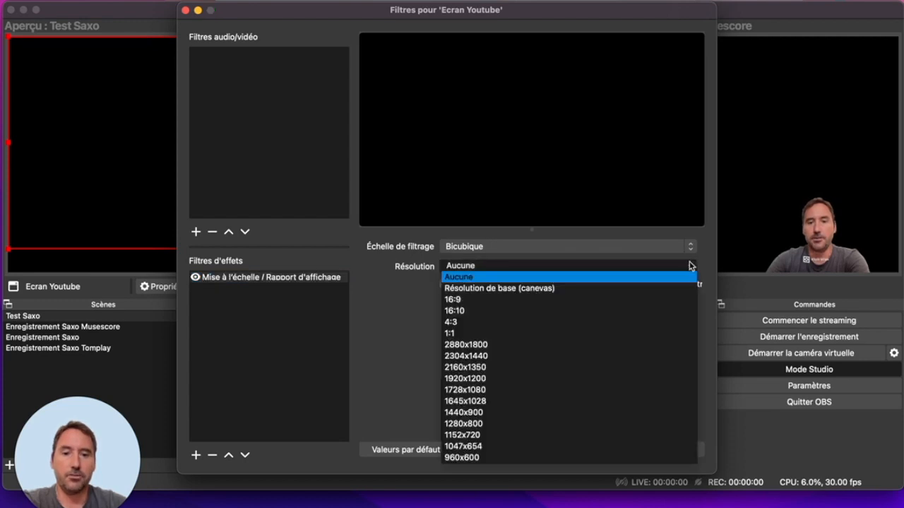
left_click(643, 290)
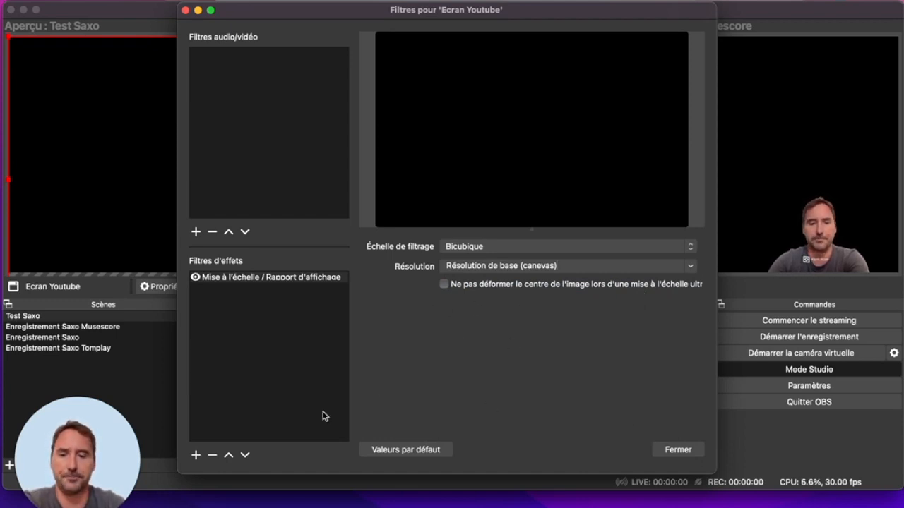
Step: Play the backing-track video in QuickTime Player, skip ahead to the sheet-music page, and return to the main OBS Studio window
key("ctrl+Up")
left_click(552, 199)
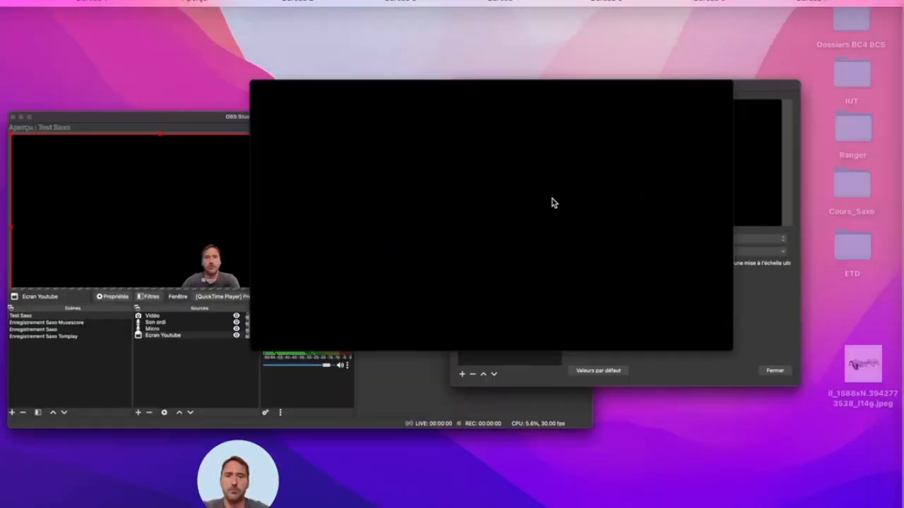
left_click(457, 384)
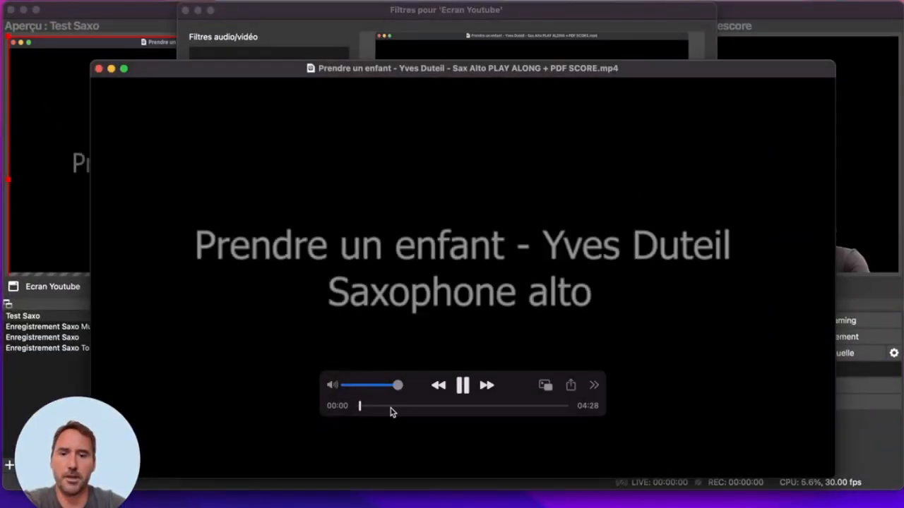
left_click(388, 407)
key("ctrl+Up")
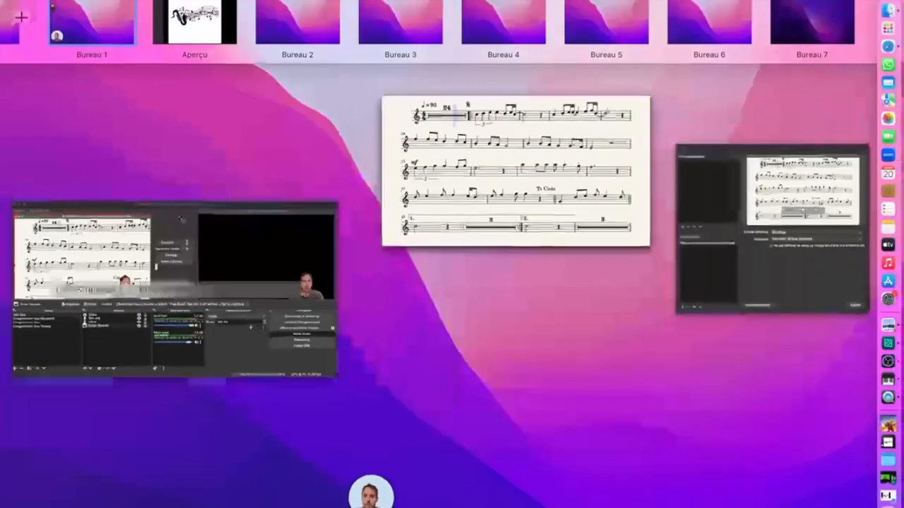
left_click(217, 286)
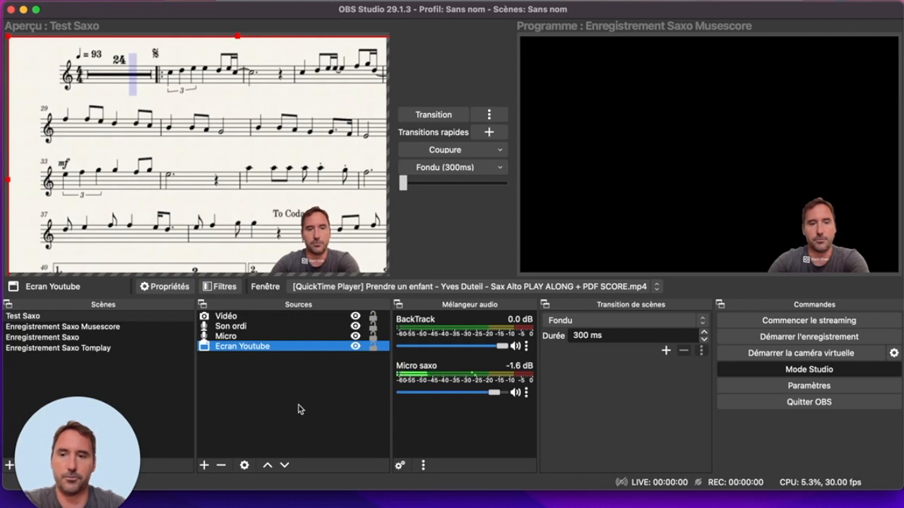
Step: Add a "Rogner / Encadrer" effect filter with its default name to the Ecran Youtube source
right_click(276, 349)
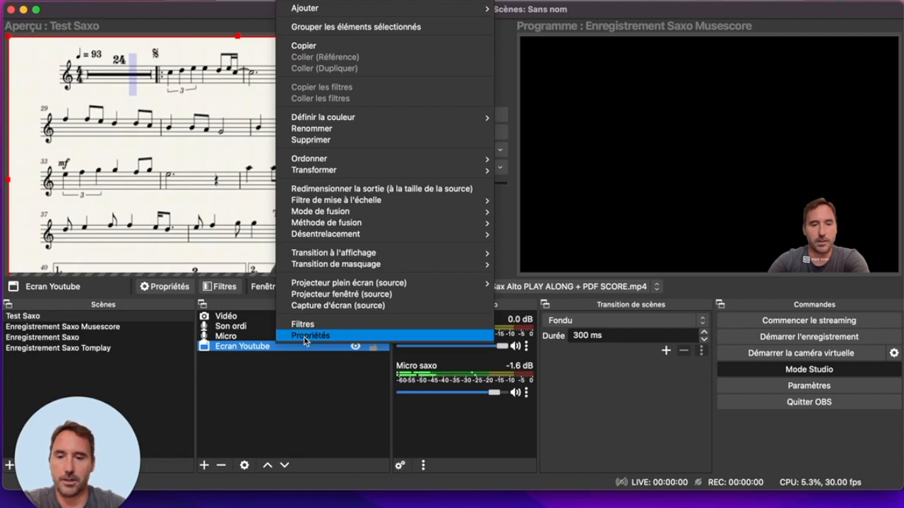
left_click(309, 324)
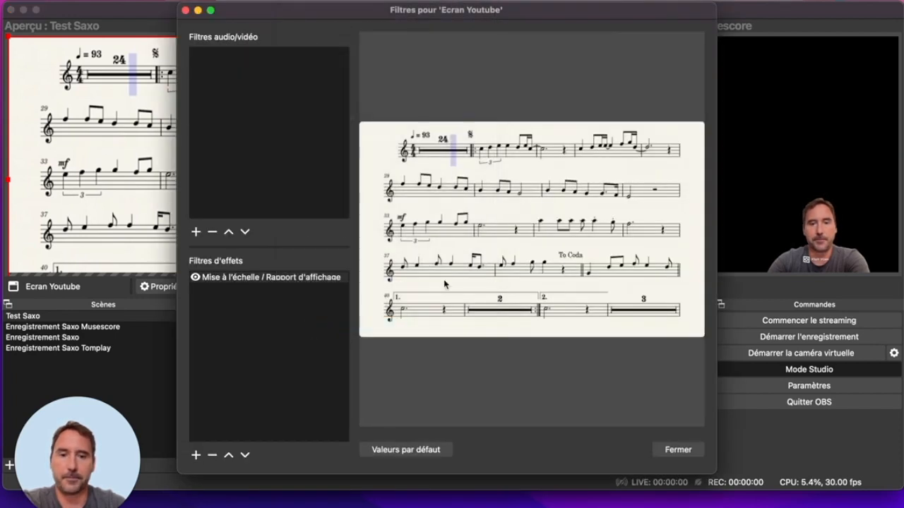
left_click(196, 455)
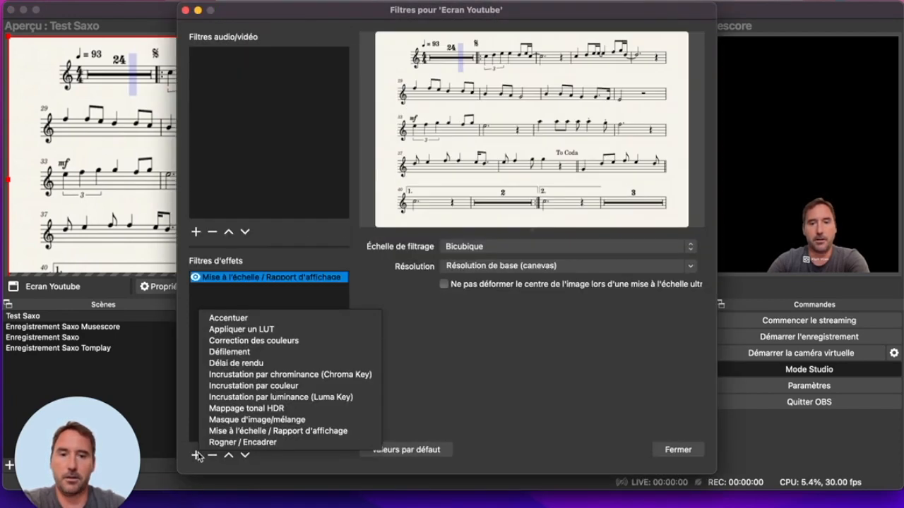
left_click(261, 442)
left_click(480, 257)
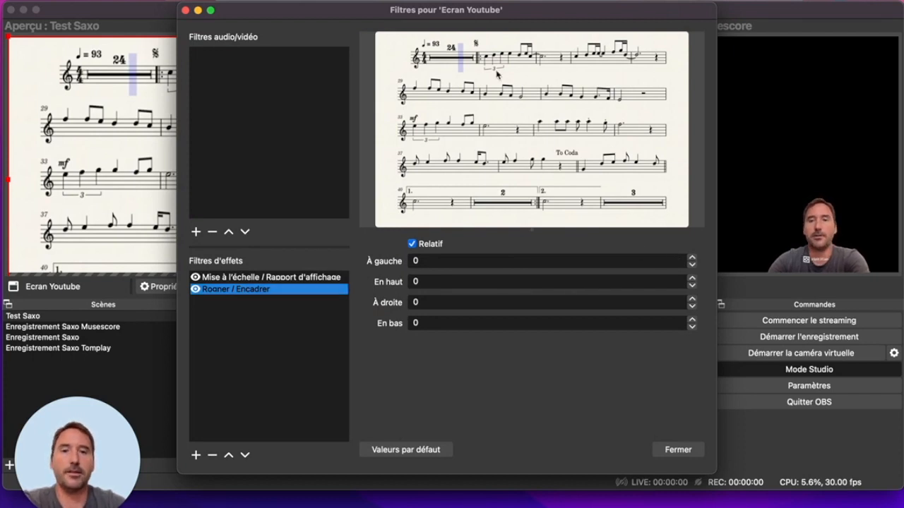
Step: Set the Rogner / Encadrer crop to 100 for À gauche and À droite and 50 for En haut and En bas, and close the filters window
left_click(421, 300)
type("1")
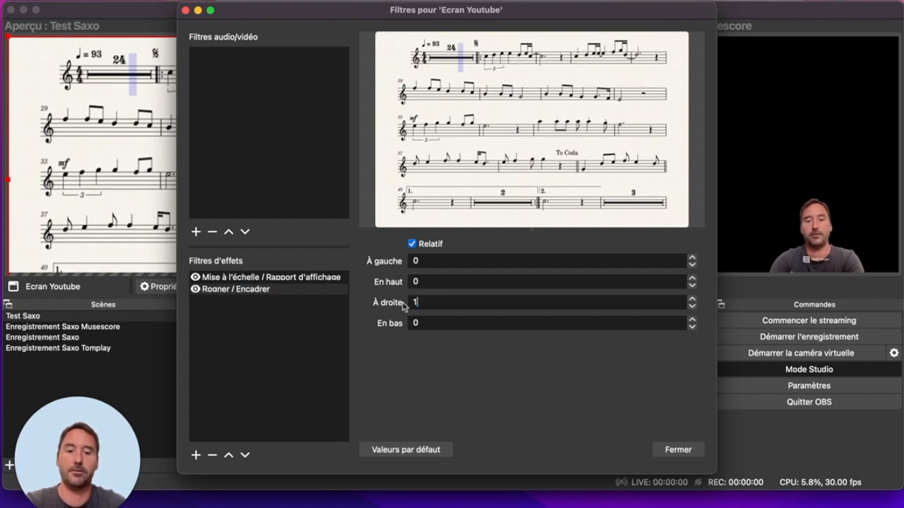
type("00")
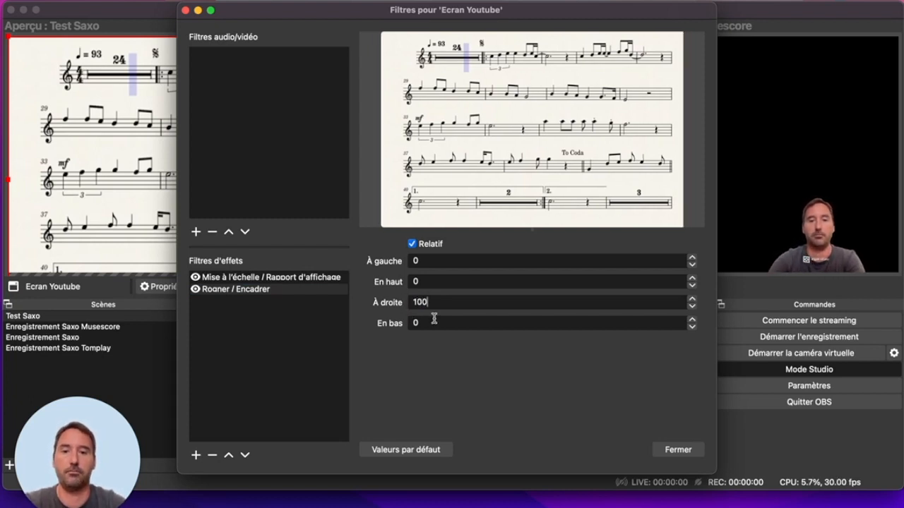
left_click(428, 261)
type("100")
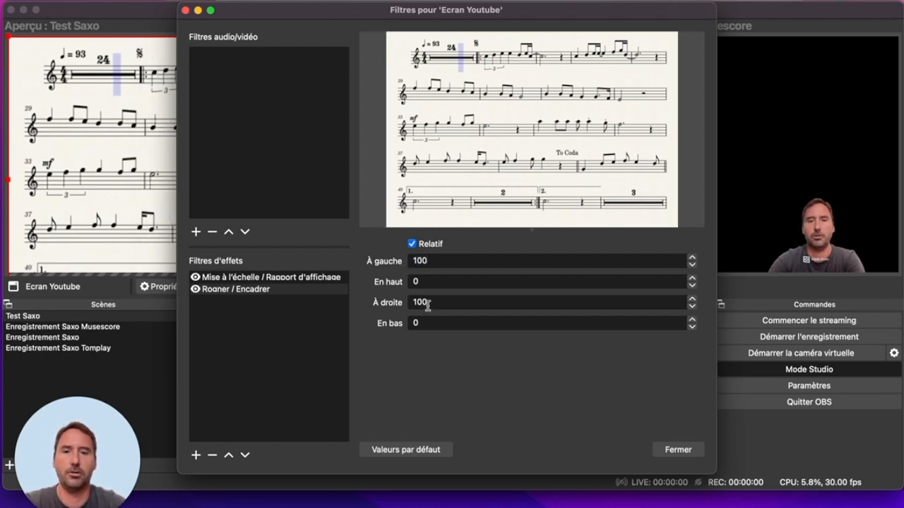
left_click(410, 322)
type("50")
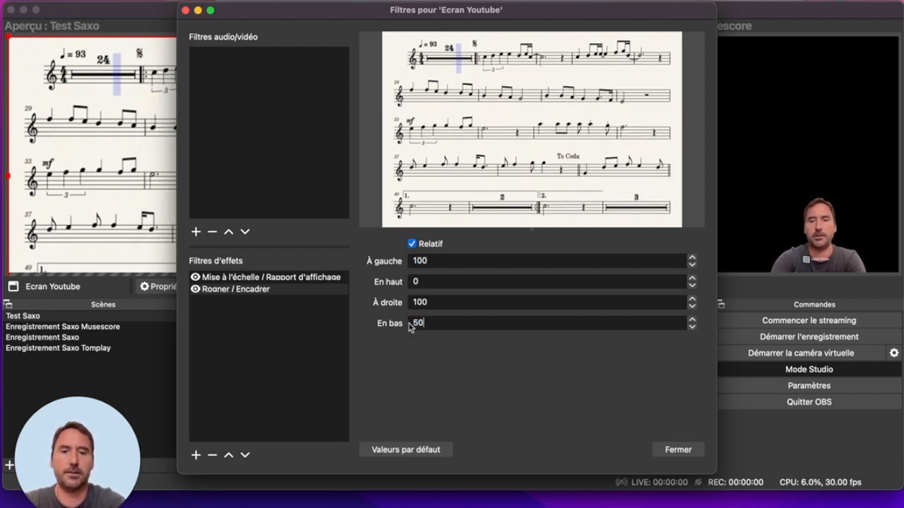
left_click(432, 281)
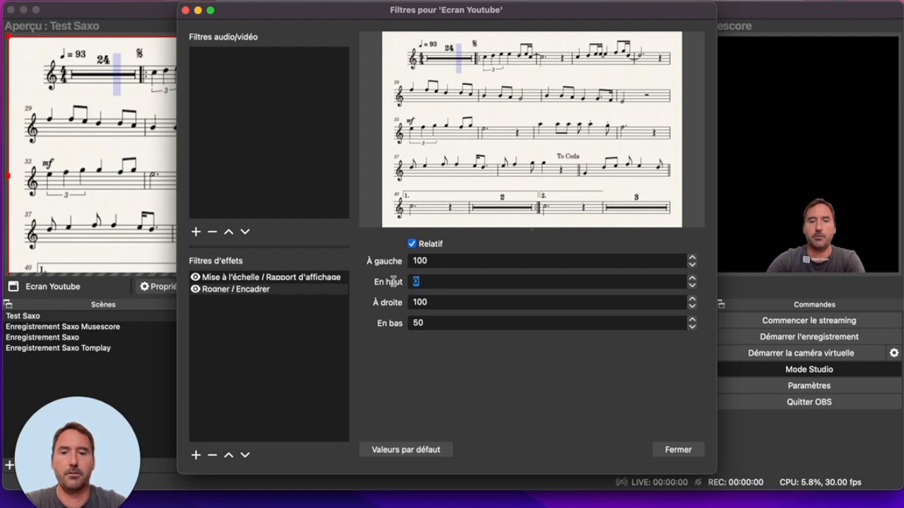
type("50")
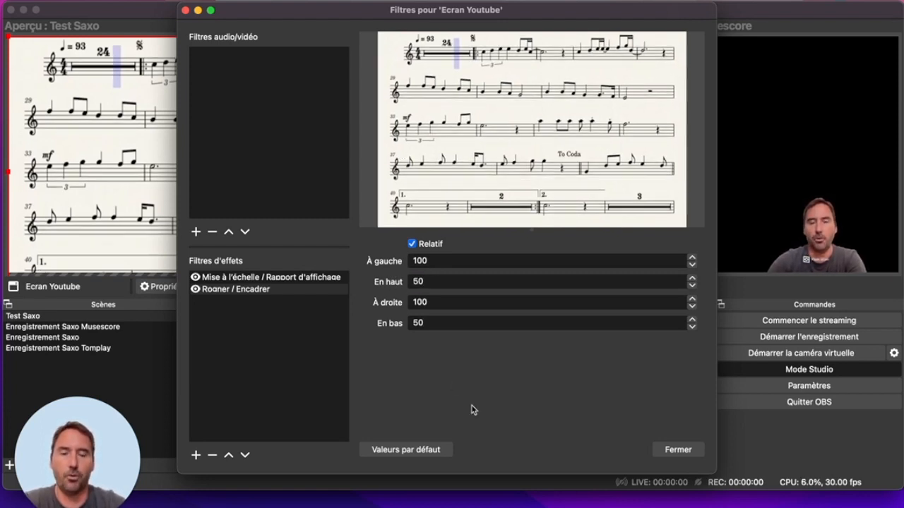
left_click(675, 452)
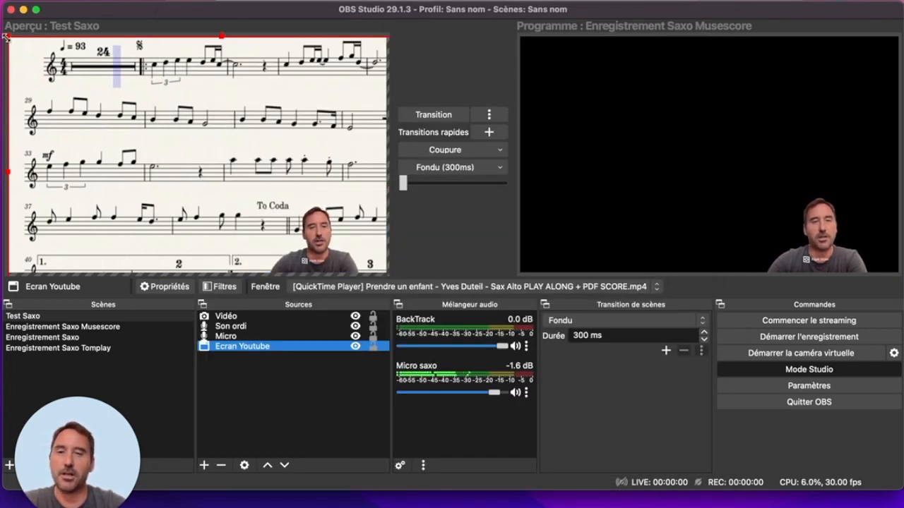
Step: Shrink the Ecran Youtube source until the full score width fits the canvas, and place it about 29 px below the canvas's upper edge
mouse_move(5, 37)
left_mouse_down()
mouse_move(51, 64)
mouse_move(9, 35)
left_mouse_up()
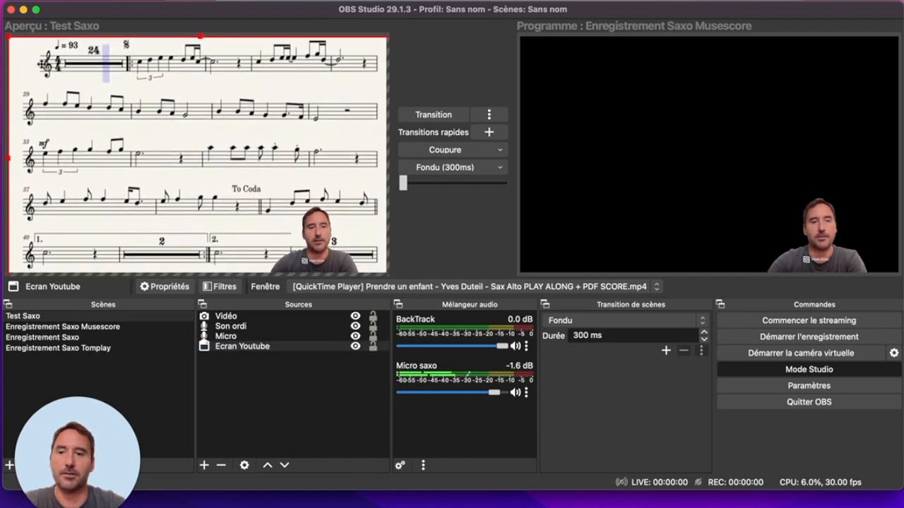
left_click_drag(200, 35, 200, 39)
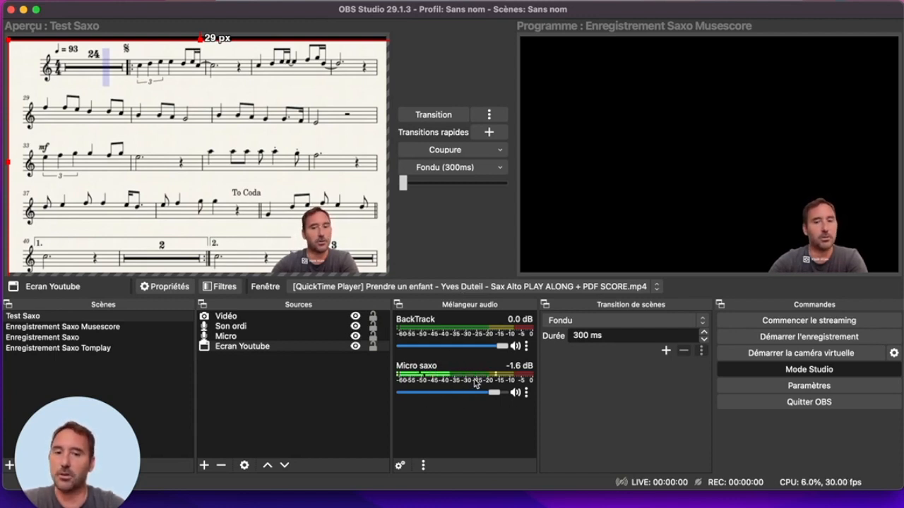
Step: Dock the audio mixer across the full width above the previews and enlarge it to show both BackTrack and Micro saxo
left_click_drag(451, 304, 235, 47)
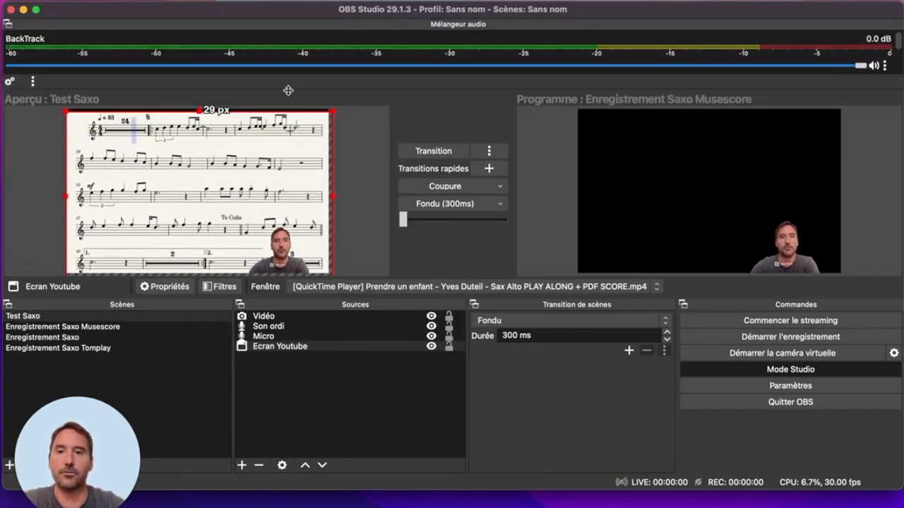
left_click_drag(288, 90, 292, 228)
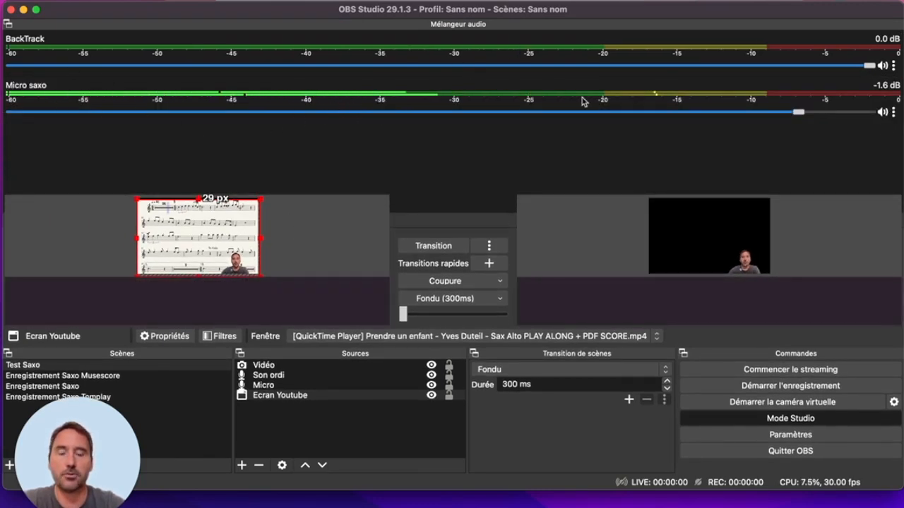
Step: Start the backing-track video in QuickTime Player and set the Mac's sound output to BlackHole 2ch to test the BackTrack level
mouse_move(2, 3)
left_click(346, 210)
left_click(460, 386)
left_click(256, 14)
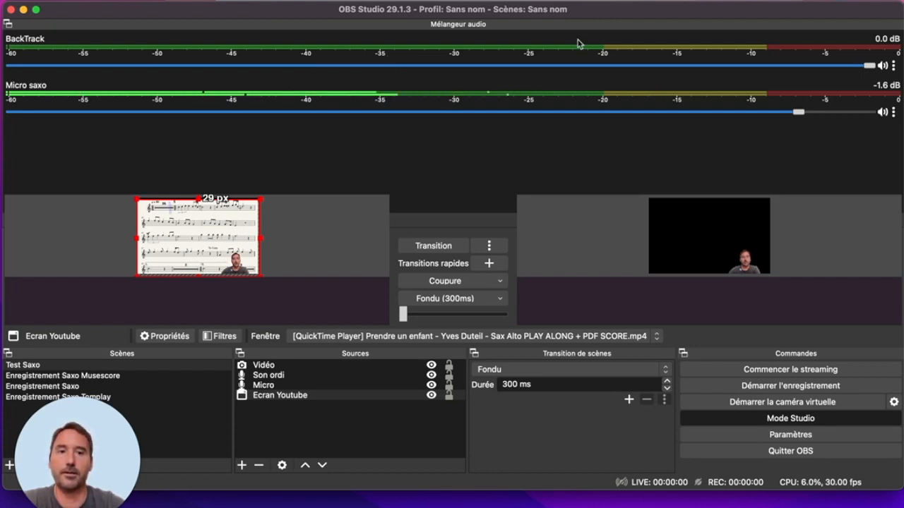
left_click(602, 1)
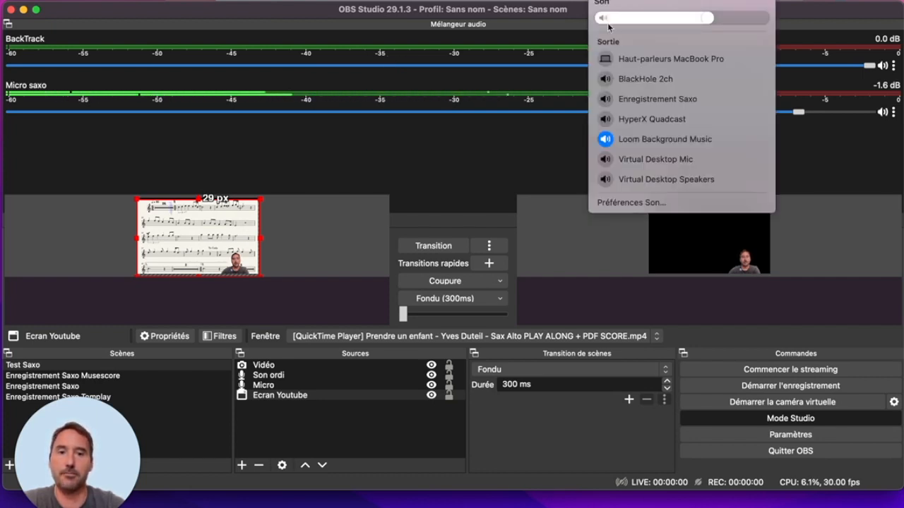
left_click(637, 83)
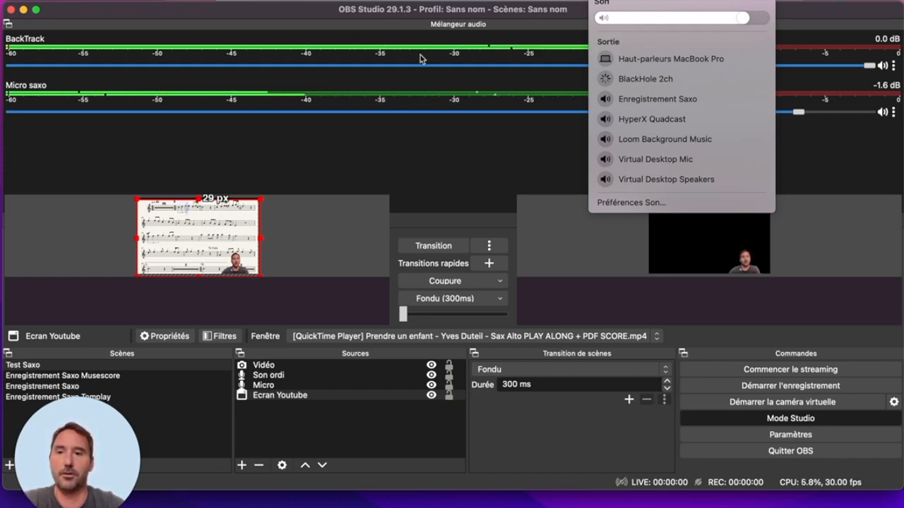
left_click(563, 42)
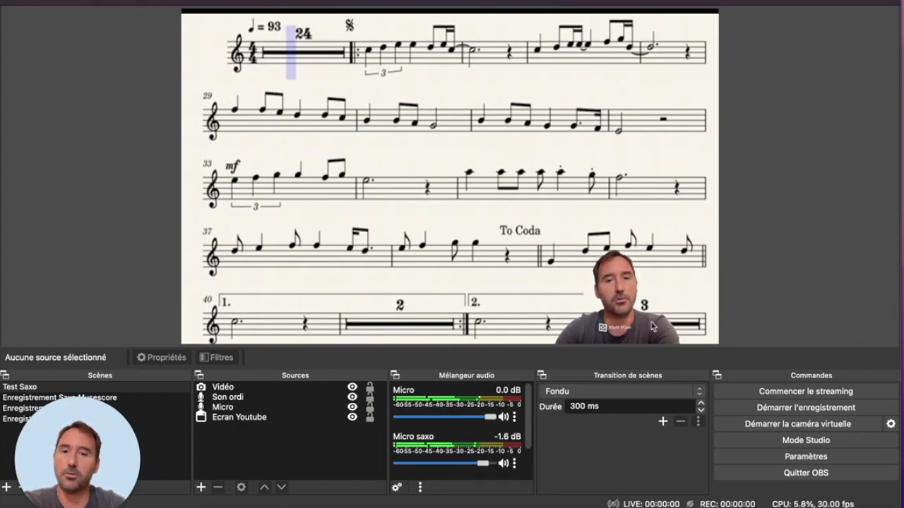
Step: Examine the recording output settings, including the save folder and the available recording formats, and leave the settings without saving
left_click(759, 461)
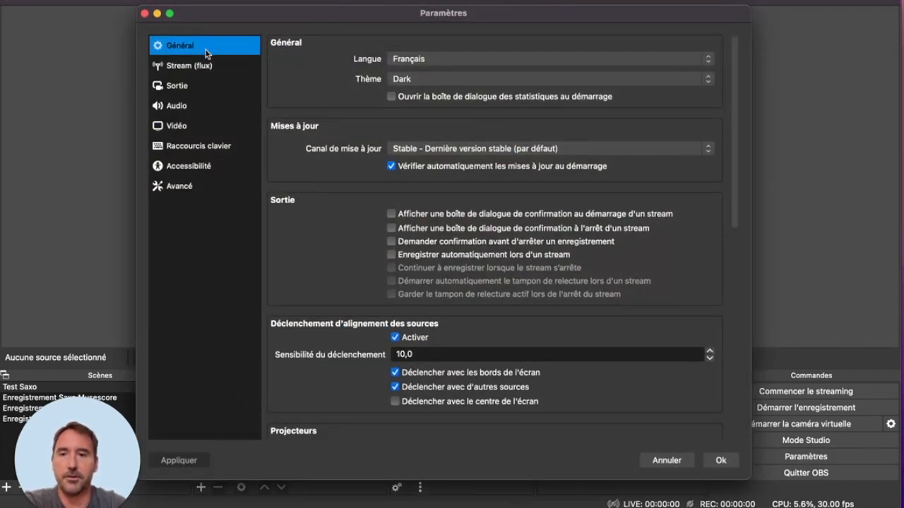
left_click(180, 85)
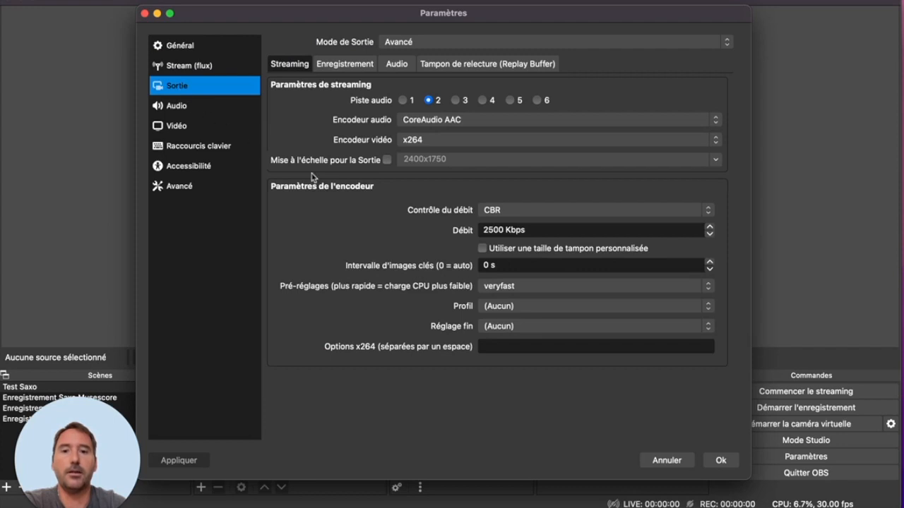
left_click(345, 65)
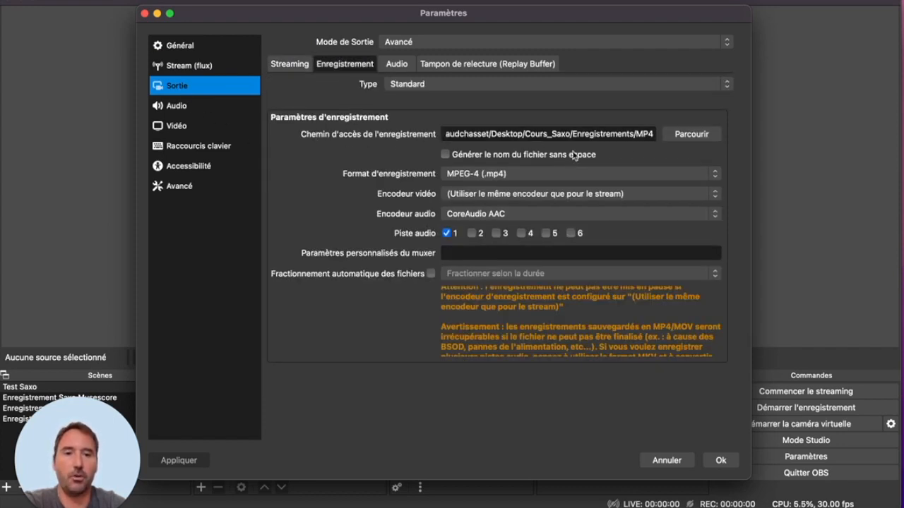
left_click(683, 134)
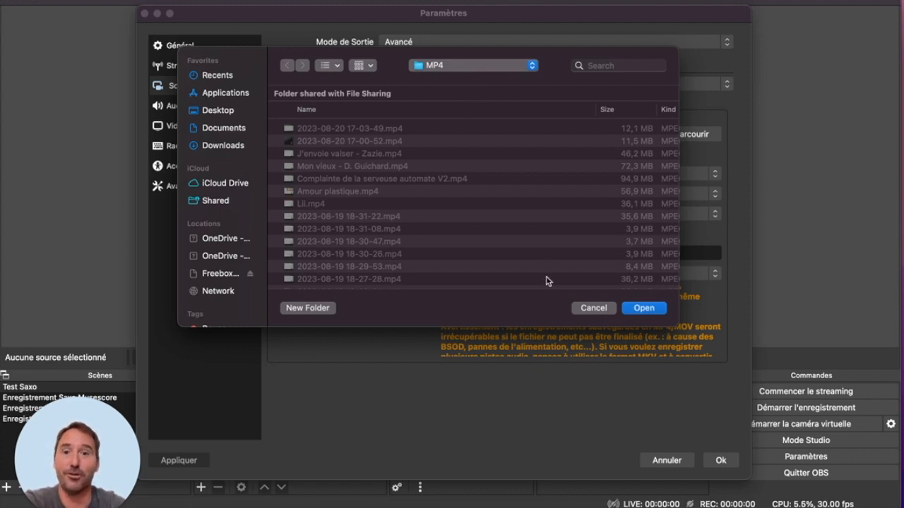
left_click(605, 309)
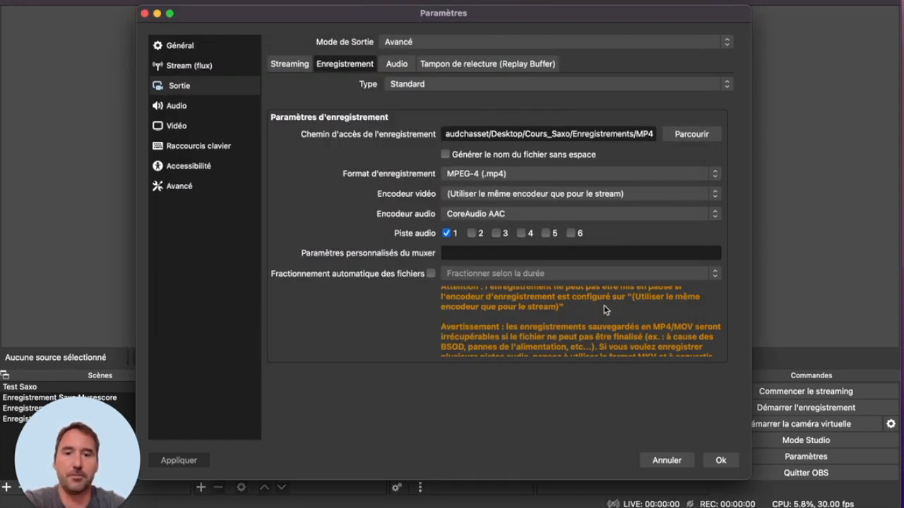
left_click(713, 174)
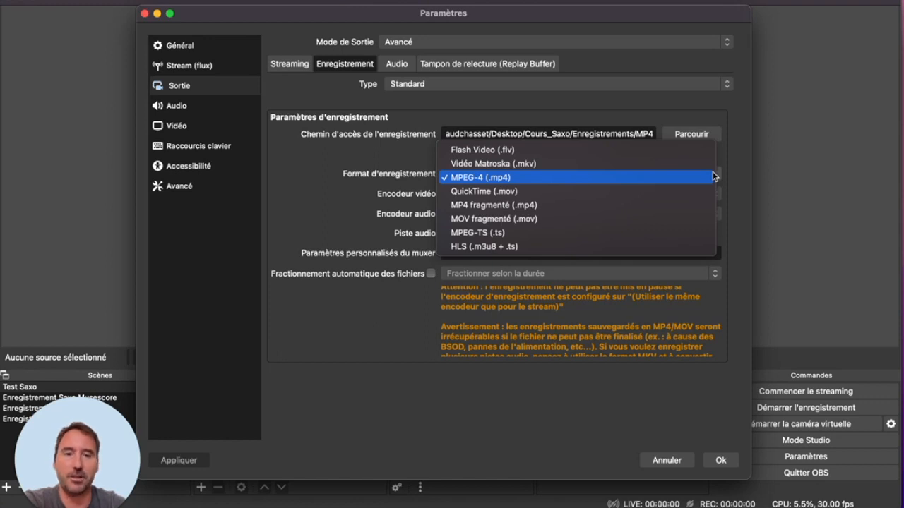
left_click(729, 178)
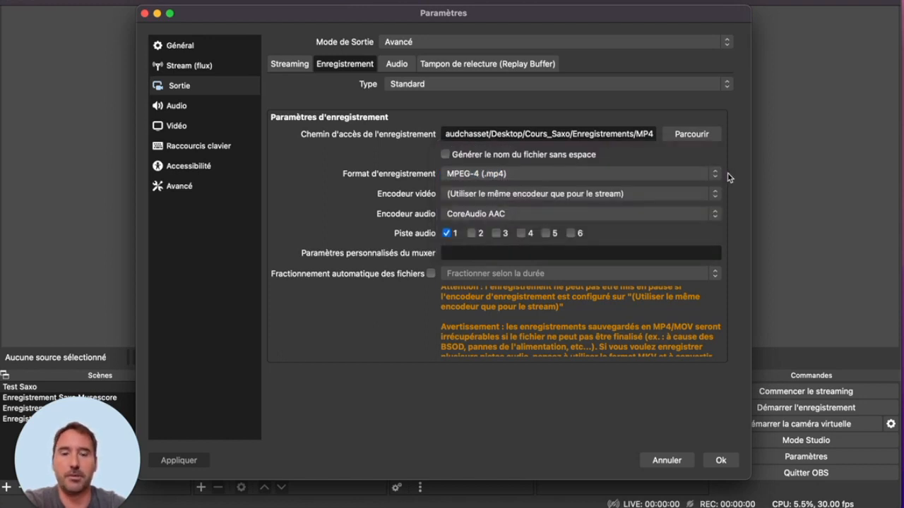
left_click(690, 461)
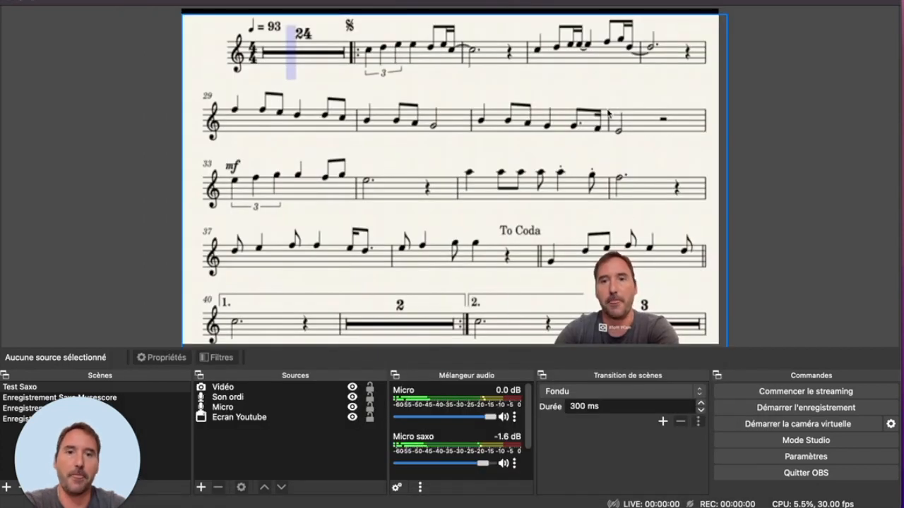
Step: Set the Mac's sound output to BlackHole 2ch and start recording the Test Saxo scene
left_click(604, 1)
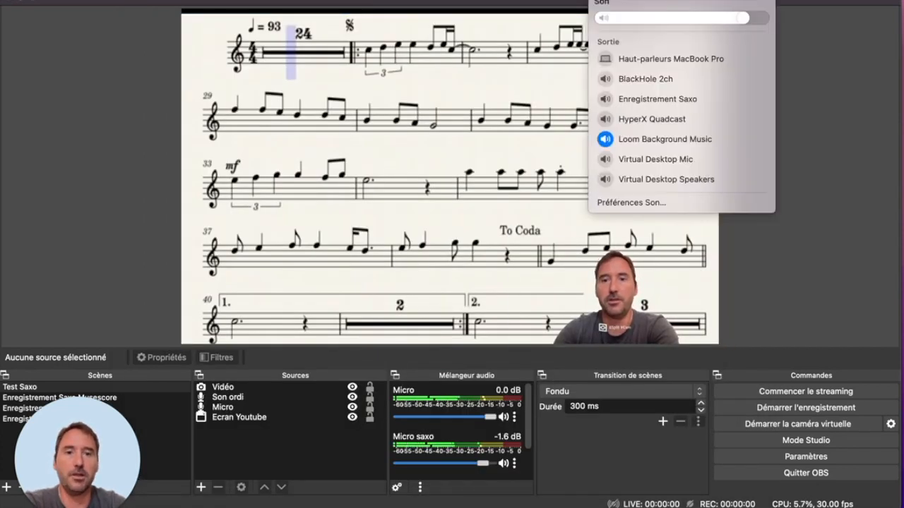
left_click(630, 82)
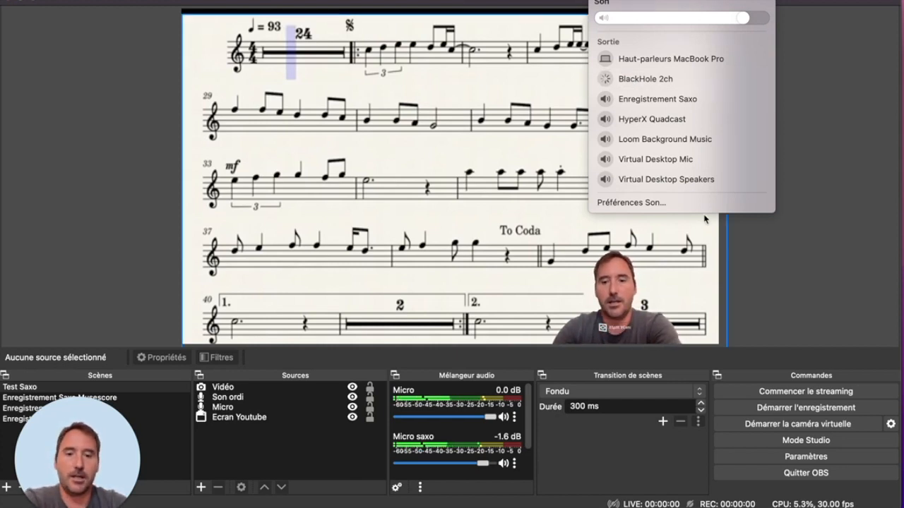
left_click(770, 416)
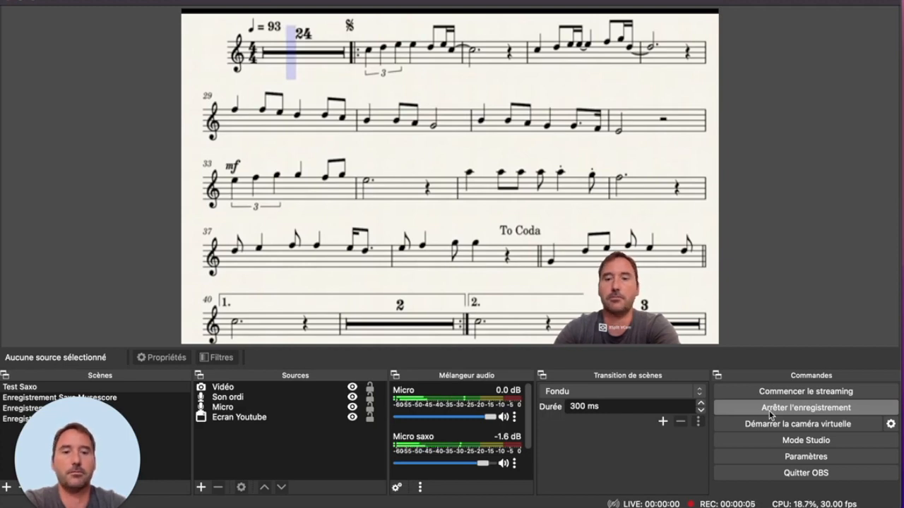
Step: Play the backing-track video in QuickTime Player, skipping ahead to about 01:20, and stop the recording in OBS Studio
left_click(594, 506)
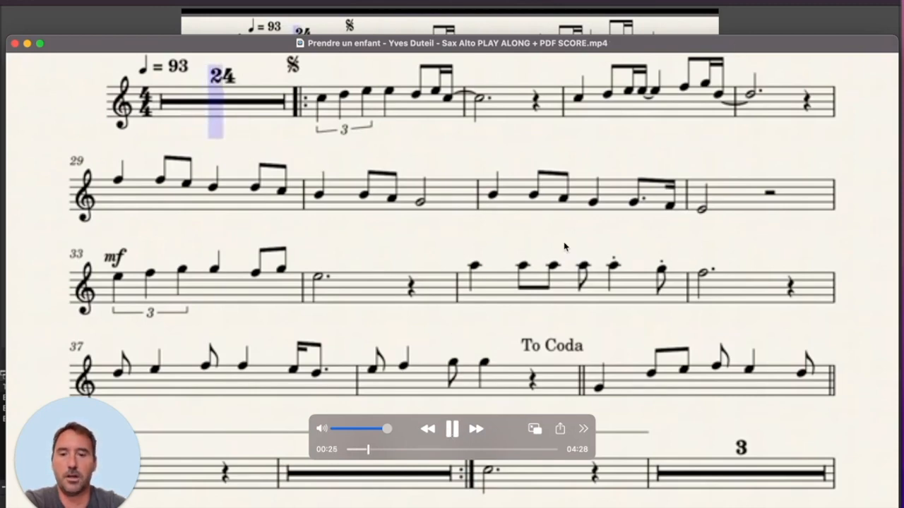
key("space")
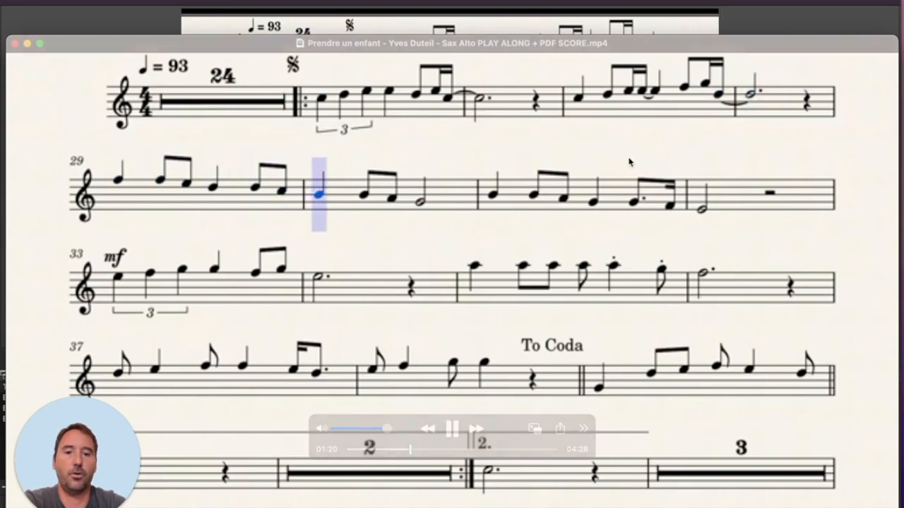
left_click(773, 26)
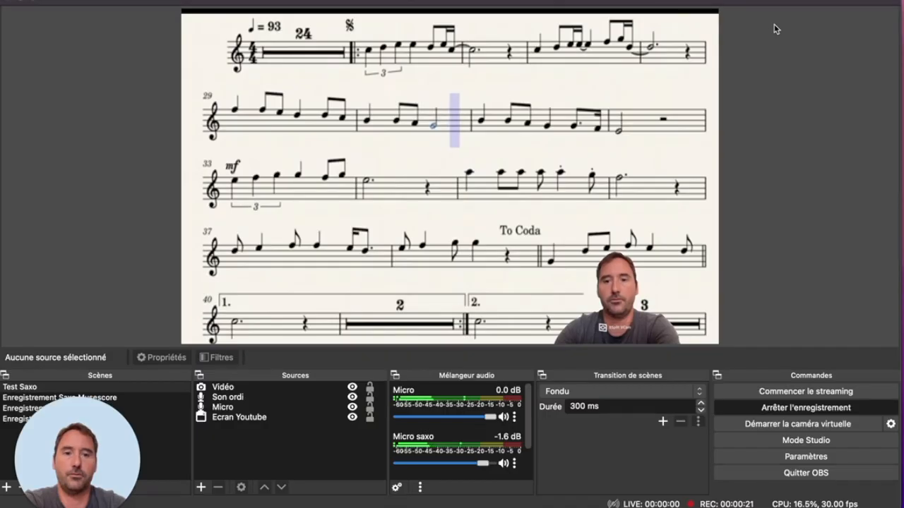
left_click(781, 411)
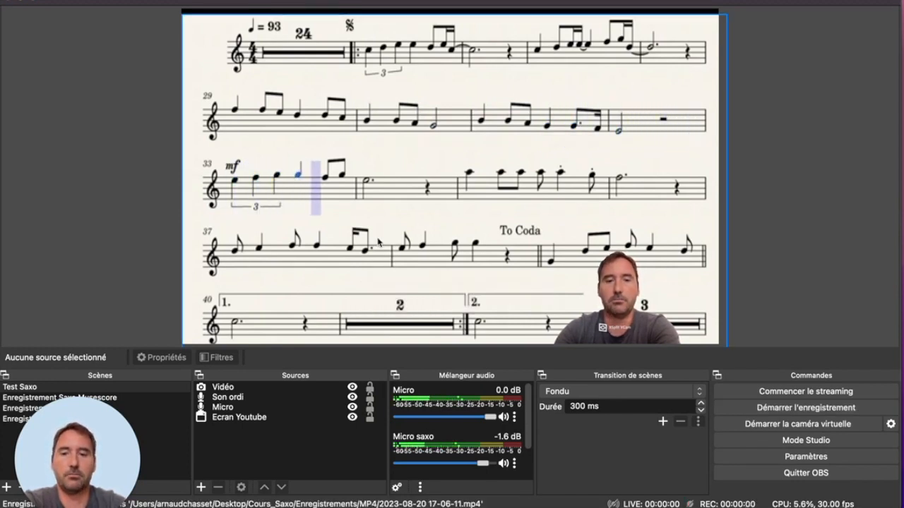
Step: Switch to the backing-track video in QuickTime Player and pause its playback
key("ctrl+Up")
left_click(510, 215)
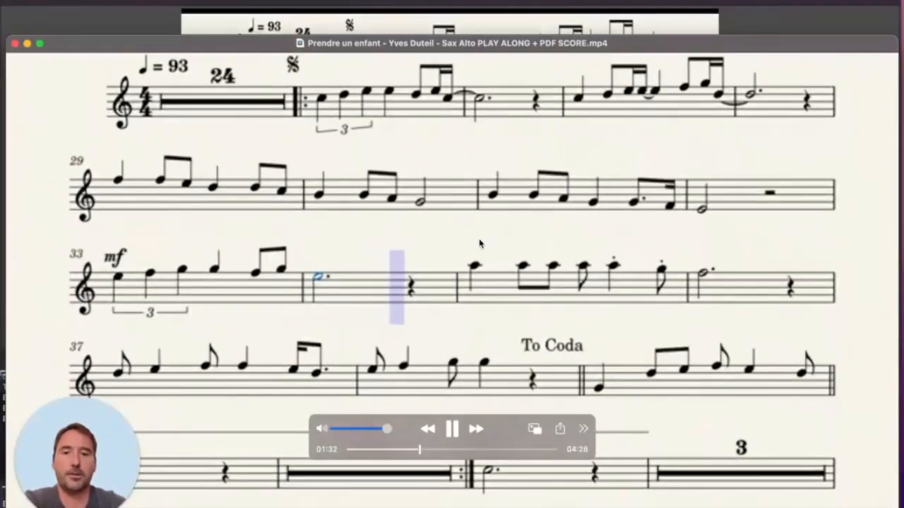
left_click(452, 429)
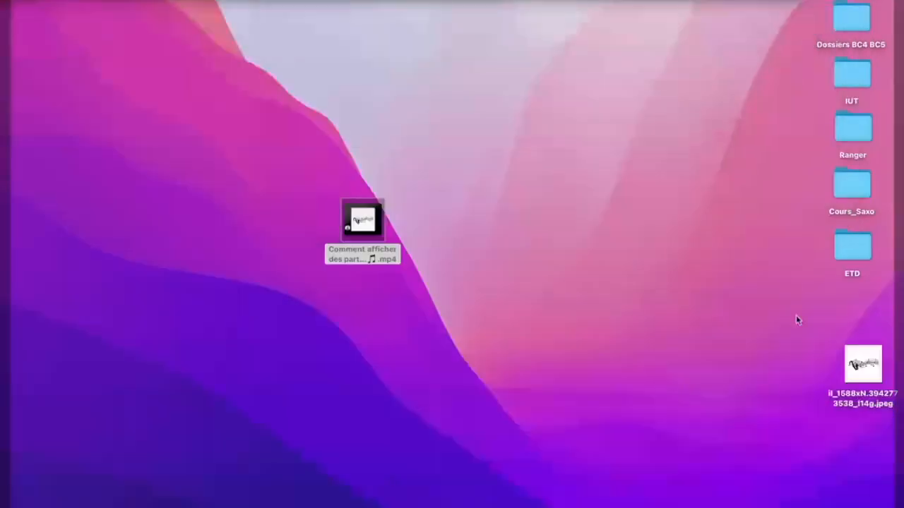
double_click(858, 182)
double_click(450, 121)
double_click(434, 120)
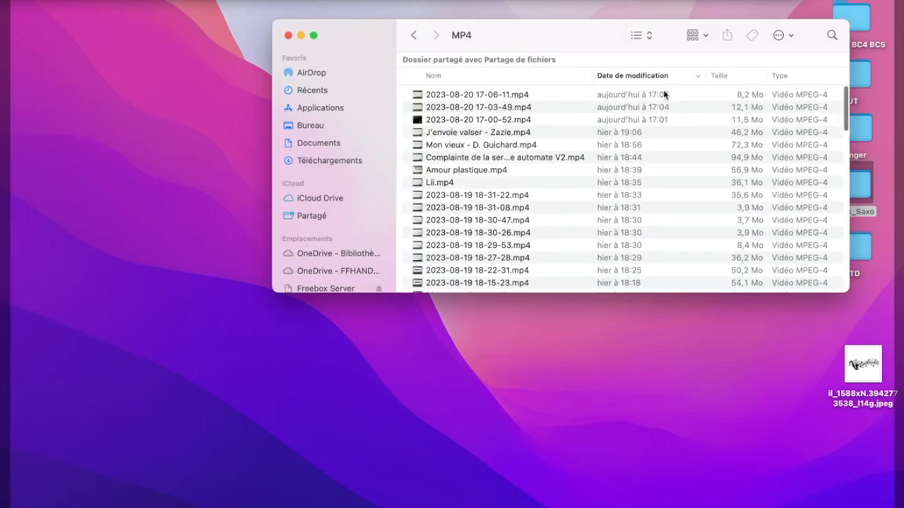
left_click(458, 95)
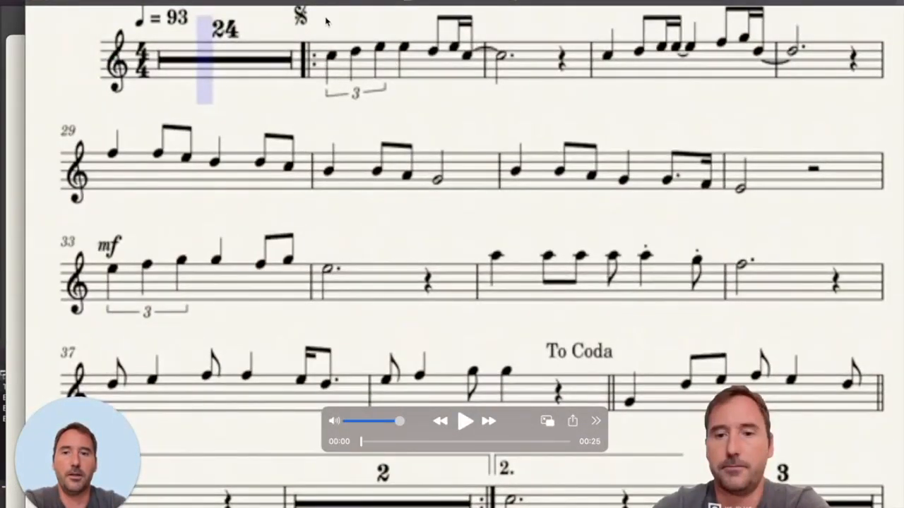
Step: Reposition the test recording's window, play its first seconds to check the result, and close the video
left_click_drag(351, 3, 287, 7)
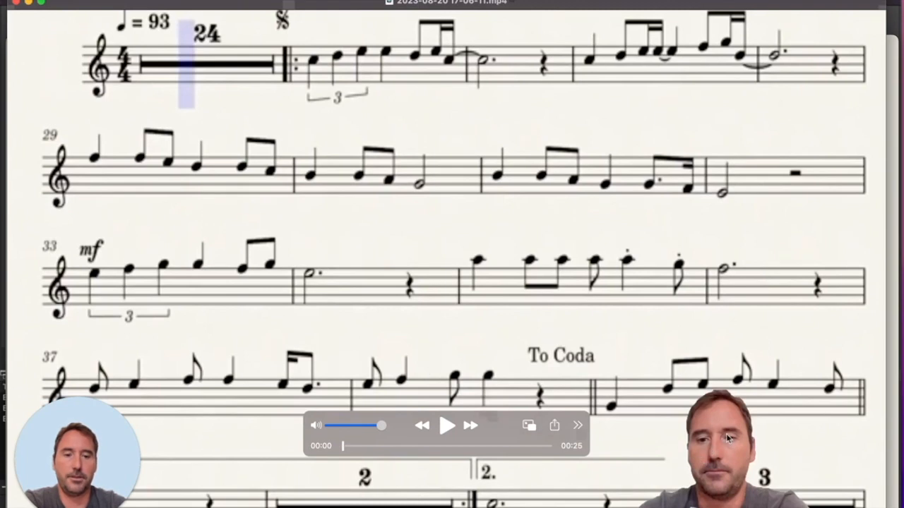
left_click(436, 425)
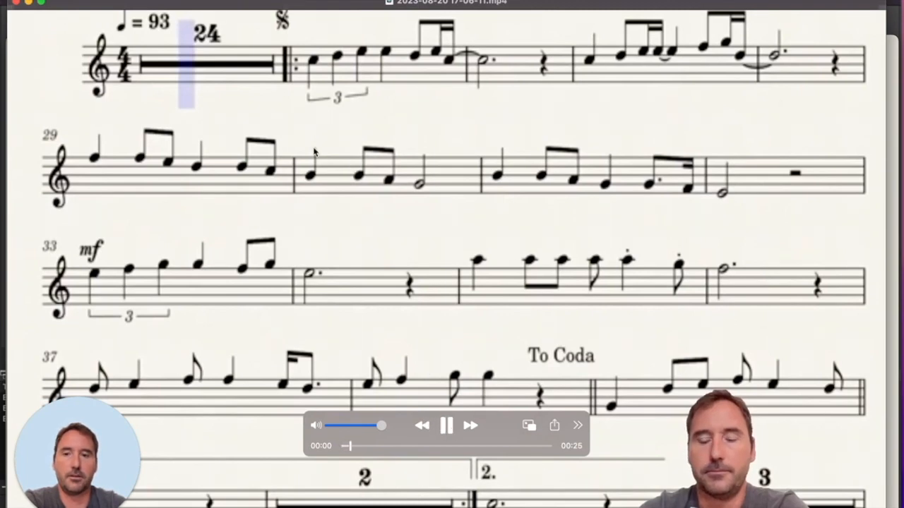
left_click(447, 426)
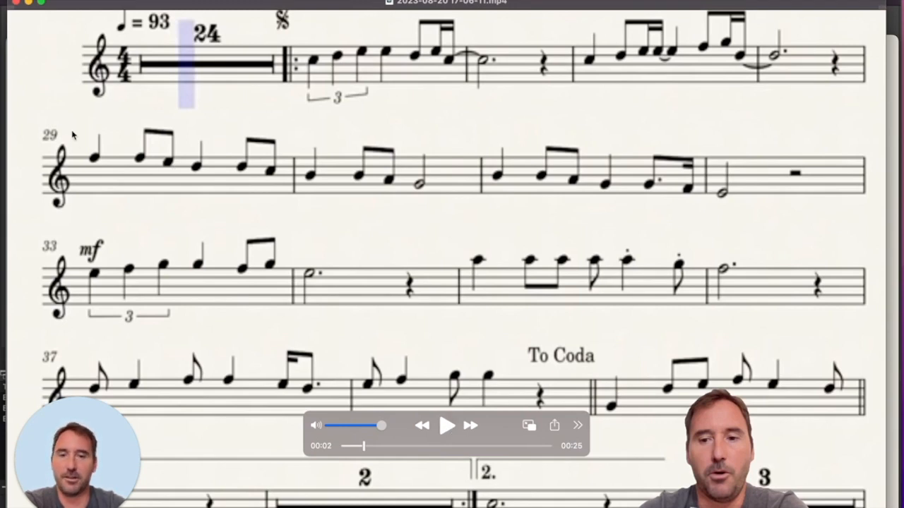
left_click(17, 6)
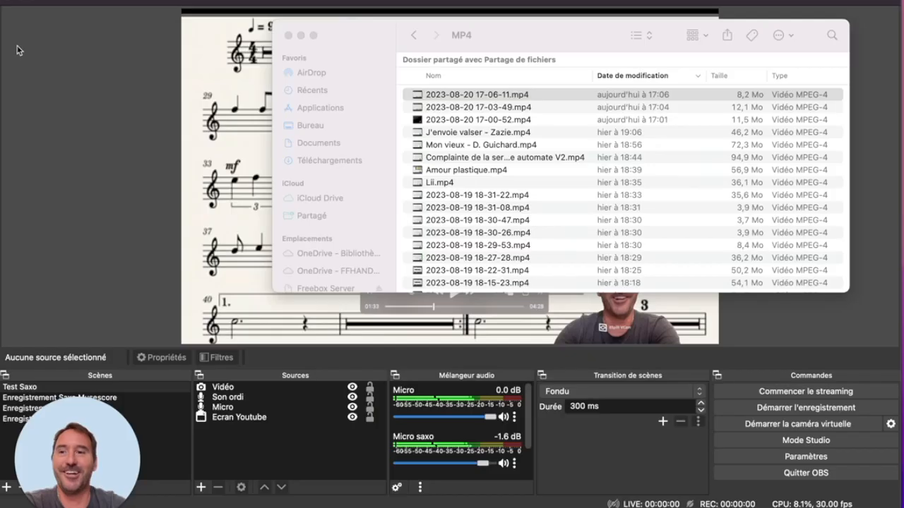
Step: View the full-screen saxophone image in Preview, going back once to the OBS Studio scene in between
key("ctrl+Up")
left_click(300, 21)
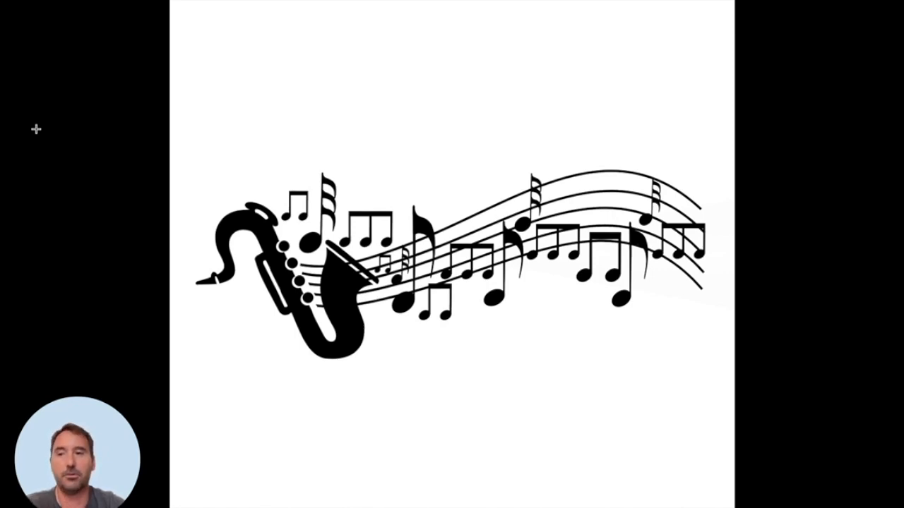
key("ctrl+Up")
left_click(201, 187)
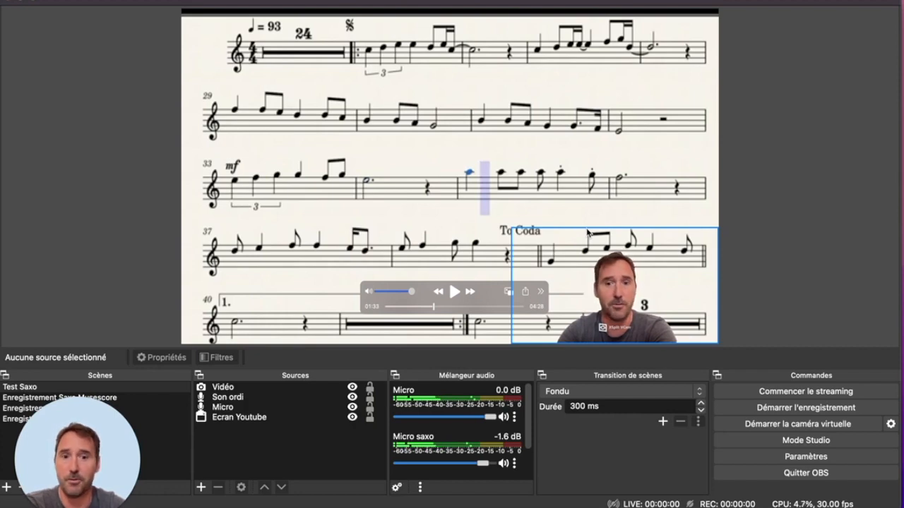
key("ctrl+Up")
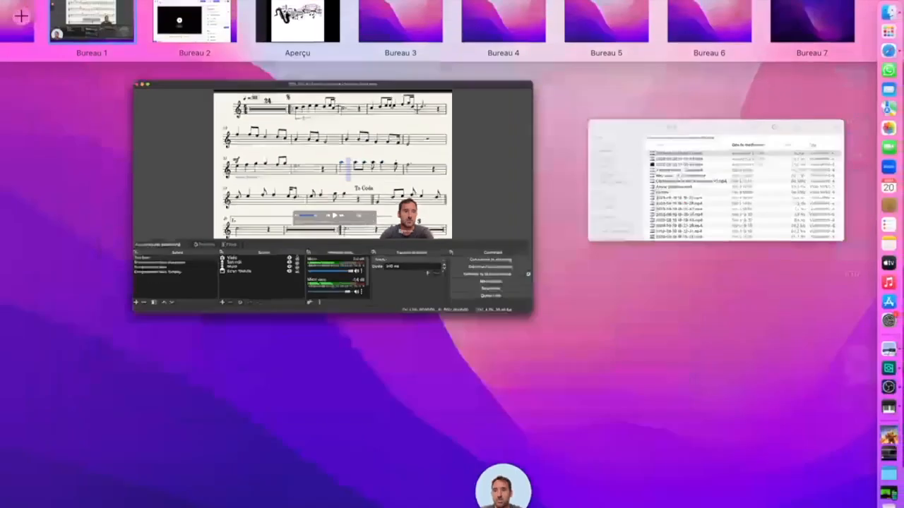
left_click(291, 36)
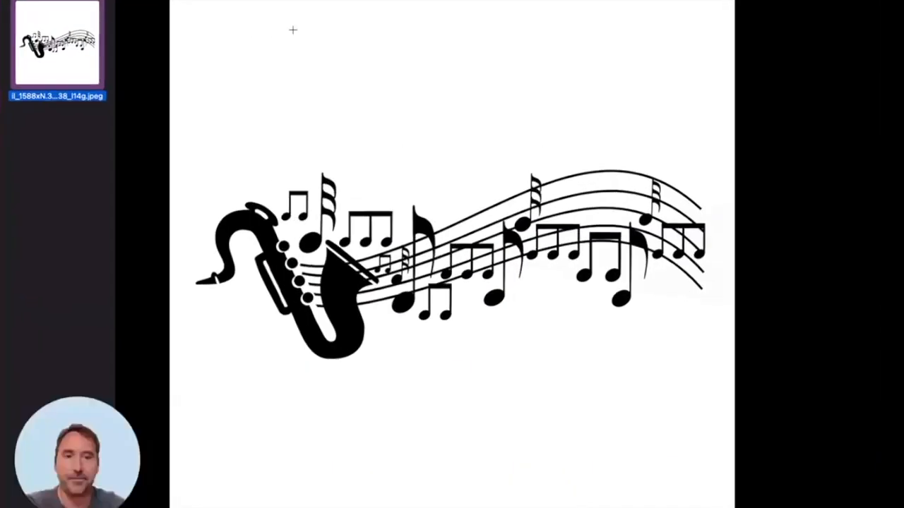